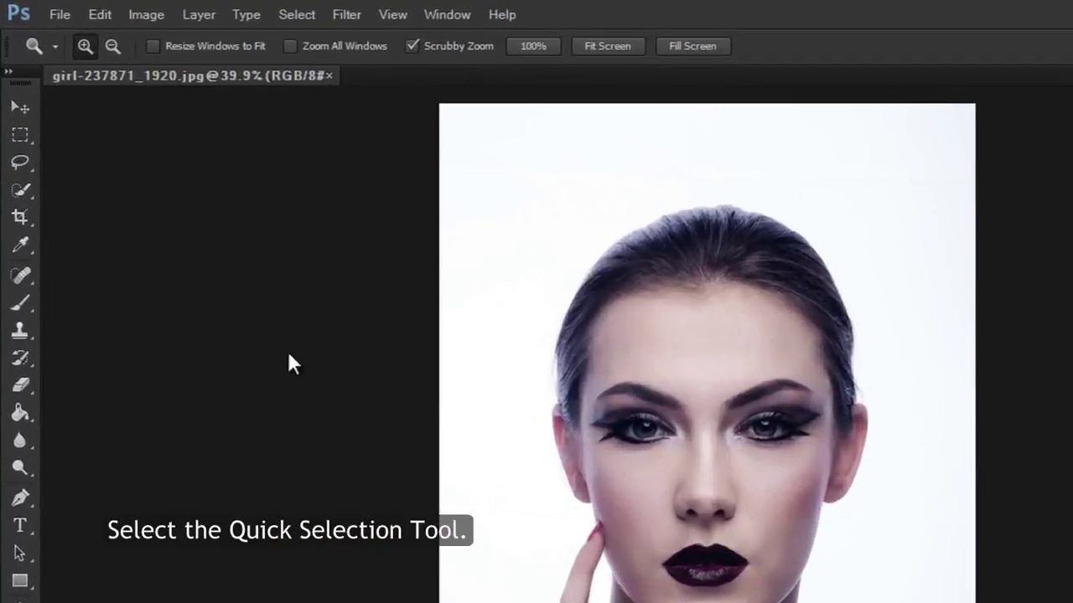
# Select the model's hair, face and hand with a 35 px Quick Selection brush, subtracting the backdrop near the cheek and hand.
pyautogui.click(21, 192)
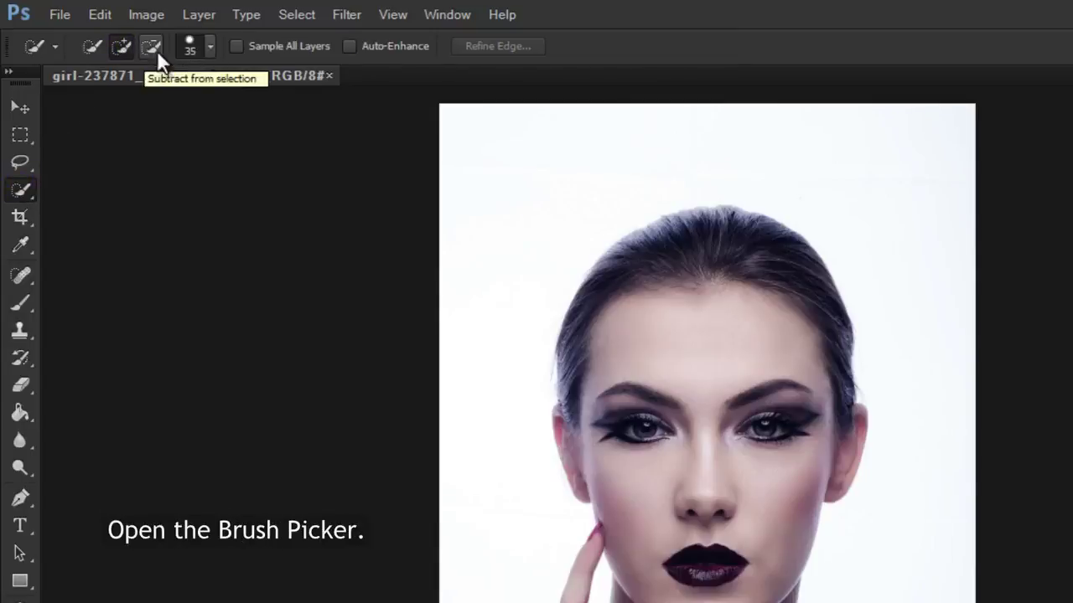
pyautogui.click(210, 46)
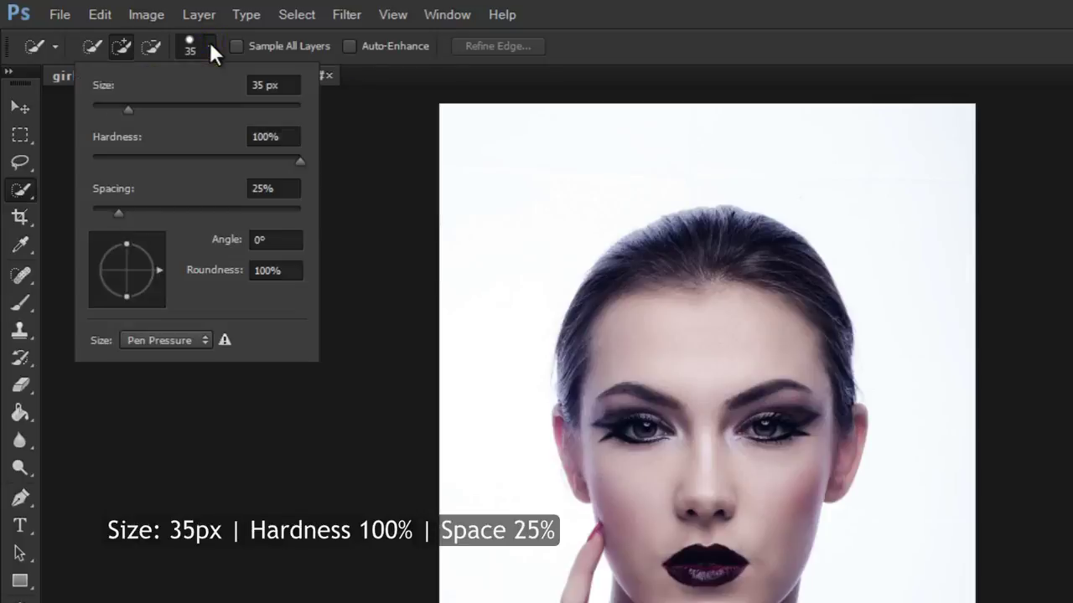
pyautogui.click(209, 46)
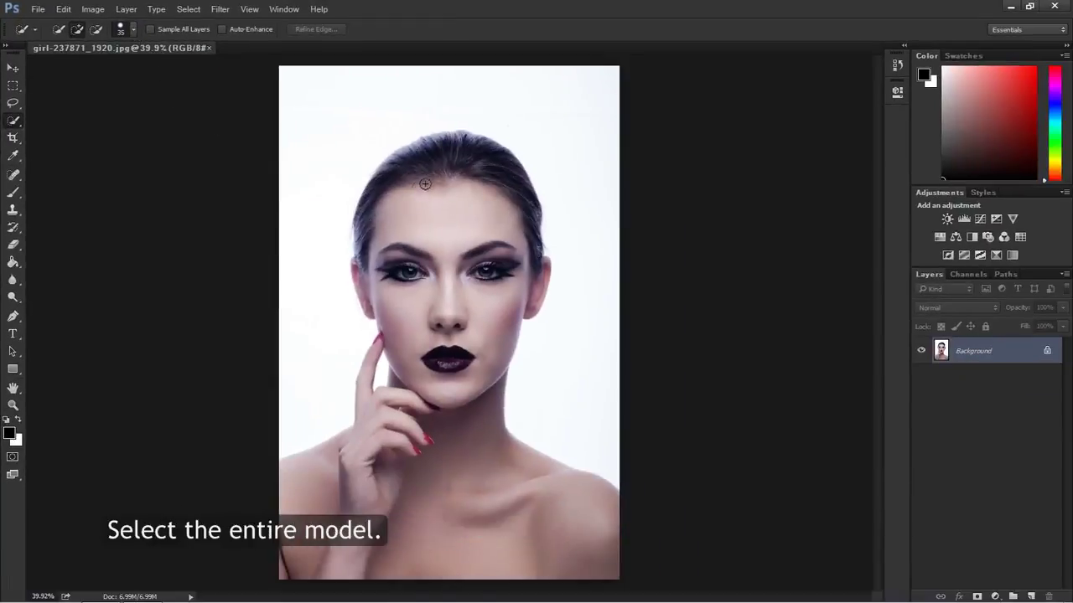
pyautogui.moveTo(427, 184)
pyautogui.mouseDown()
pyautogui.moveTo(440, 484)
pyautogui.moveTo(381, 511)
pyautogui.mouseUp()
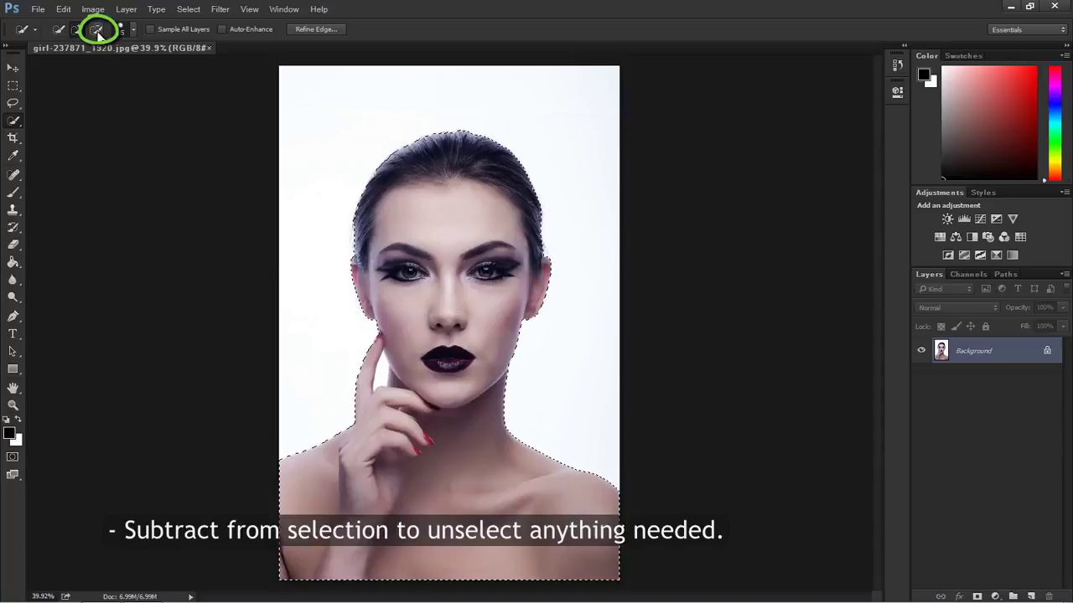
pyautogui.click(97, 30)
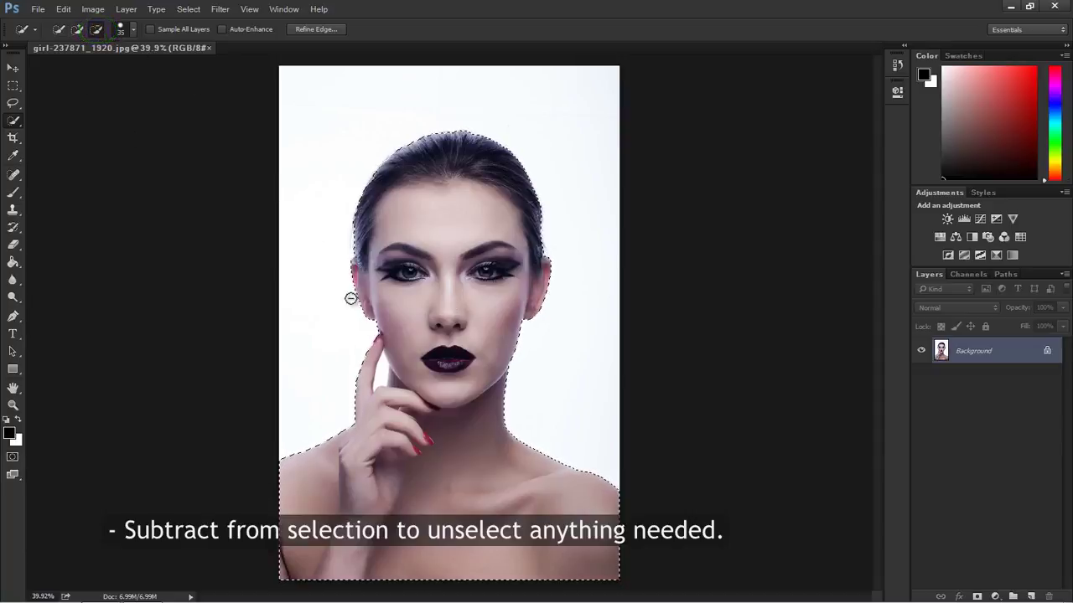
pyautogui.moveTo(350, 298); pyautogui.dragTo(382, 371)
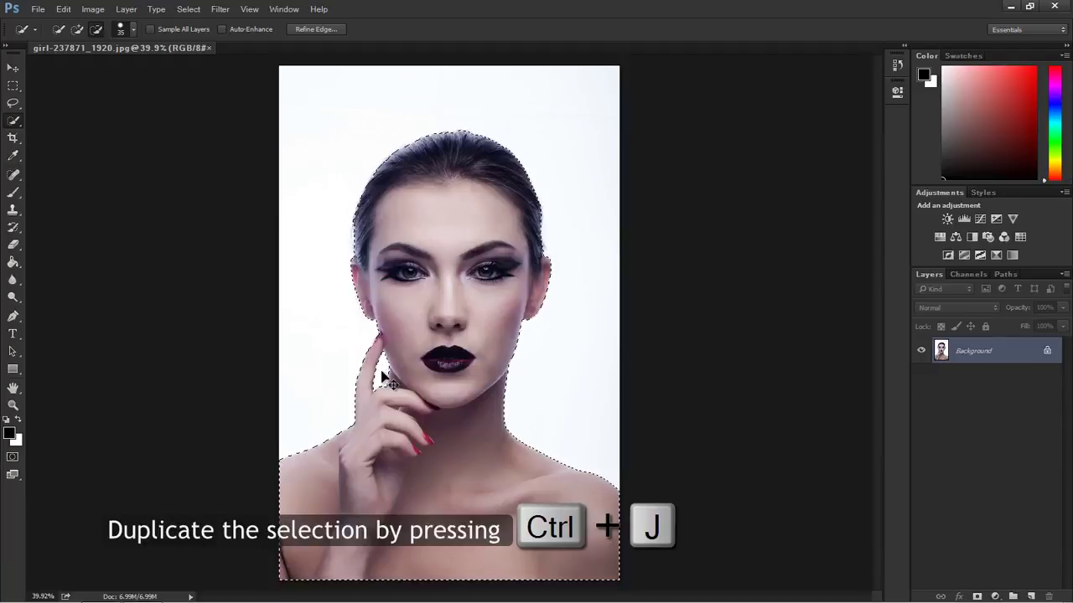
# Copy the model to Layer 1, hide Background, and add an empty 'white background' layer beneath it.
pyautogui.hotkey('ctrl', 'j')
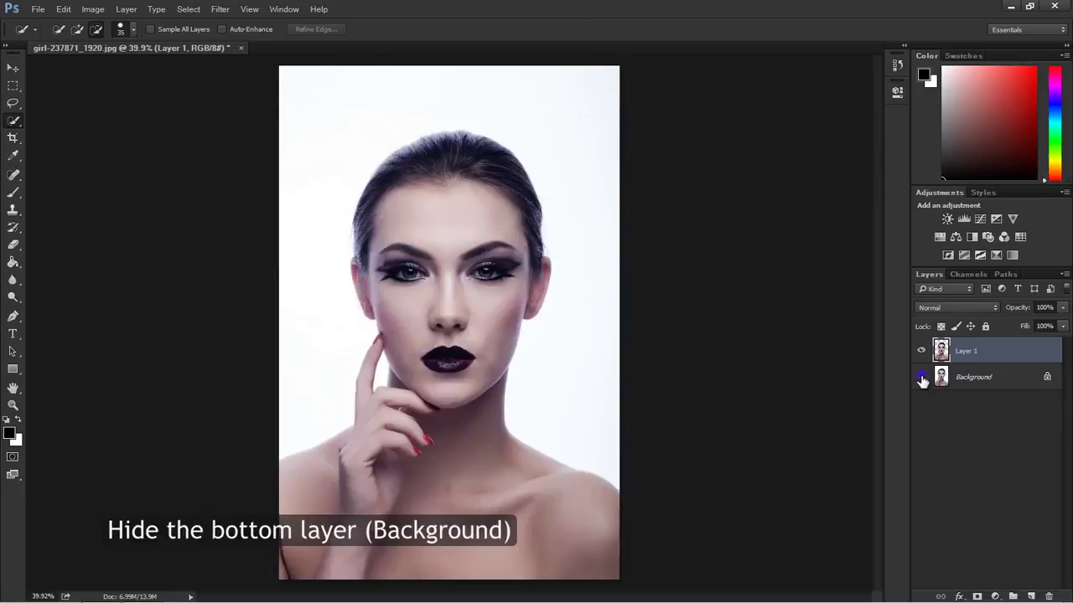
pyautogui.click(921, 377)
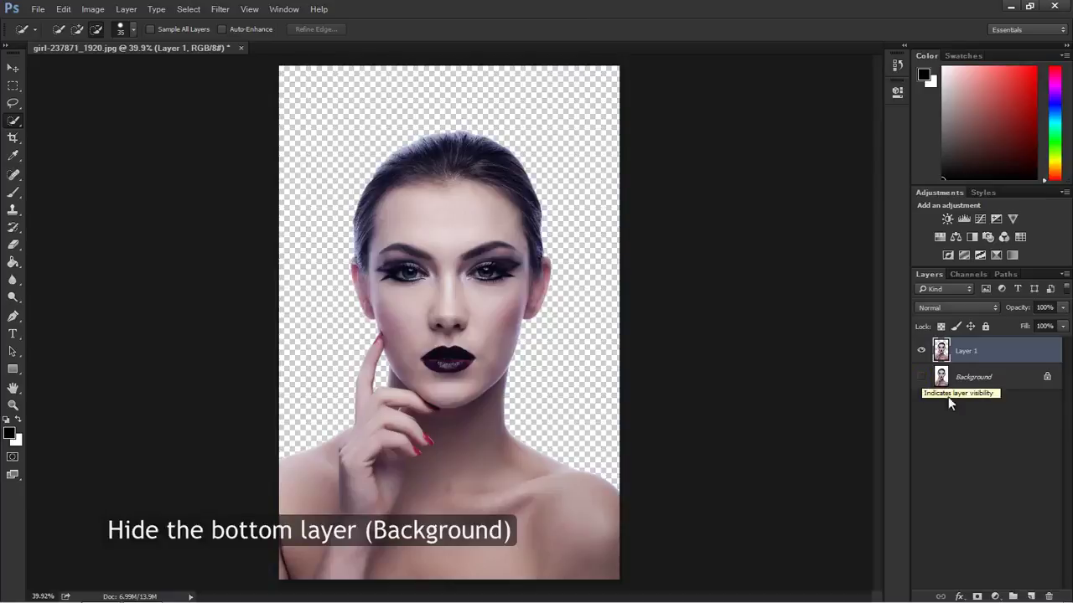
pyautogui.click(1032, 596)
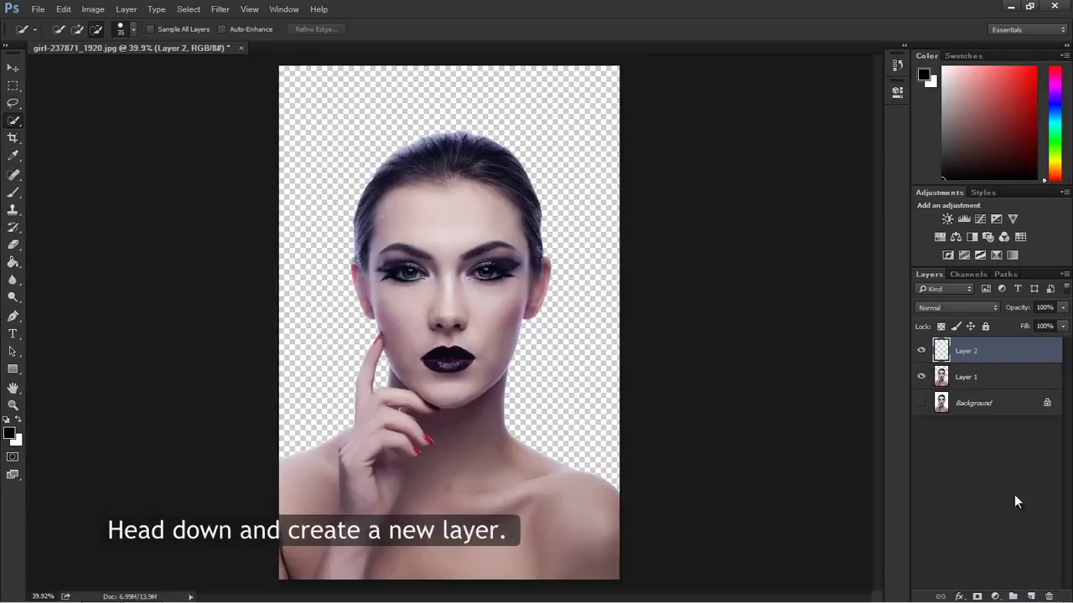
pyautogui.moveTo(975, 352); pyautogui.dragTo(978, 388)
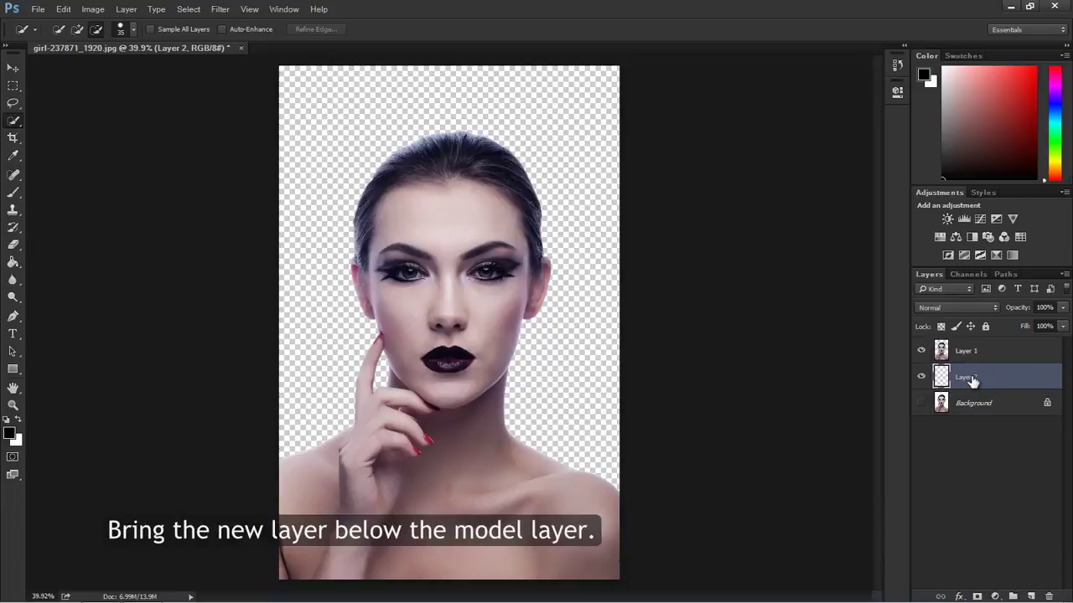
pyautogui.doubleClick(968, 377)
pyautogui.write('white background')
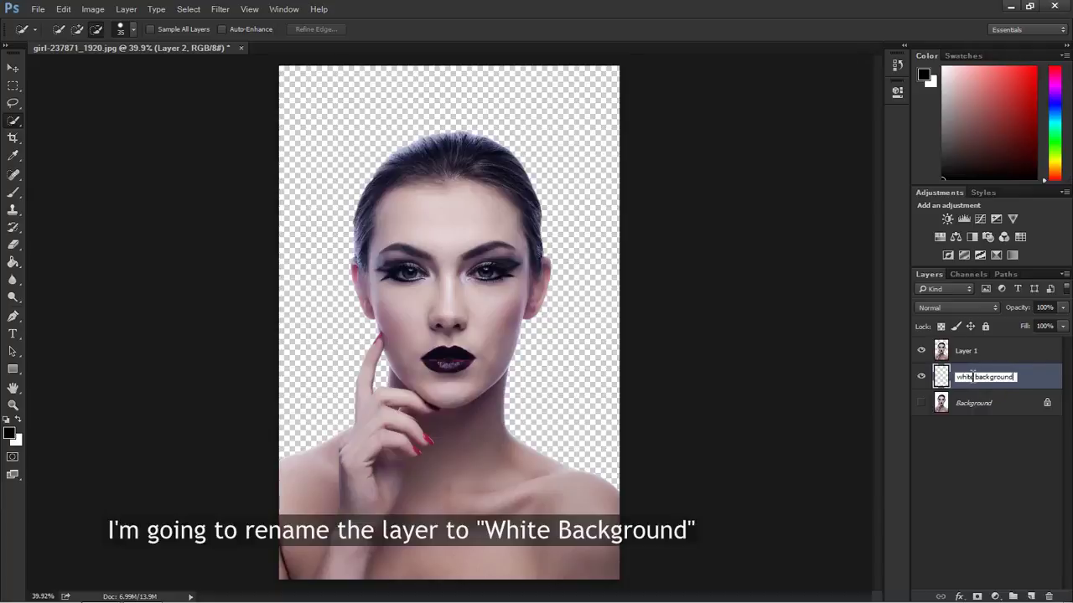
pyautogui.press('Return')
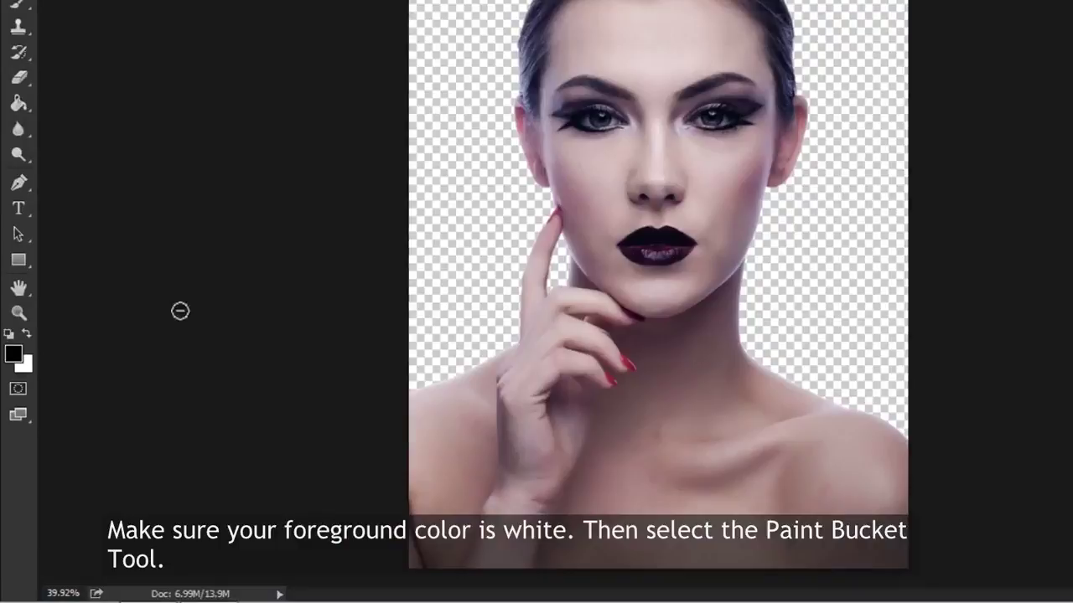
# Fill the white background layer with white using the Paint Bucket.
pyautogui.click(25, 331)
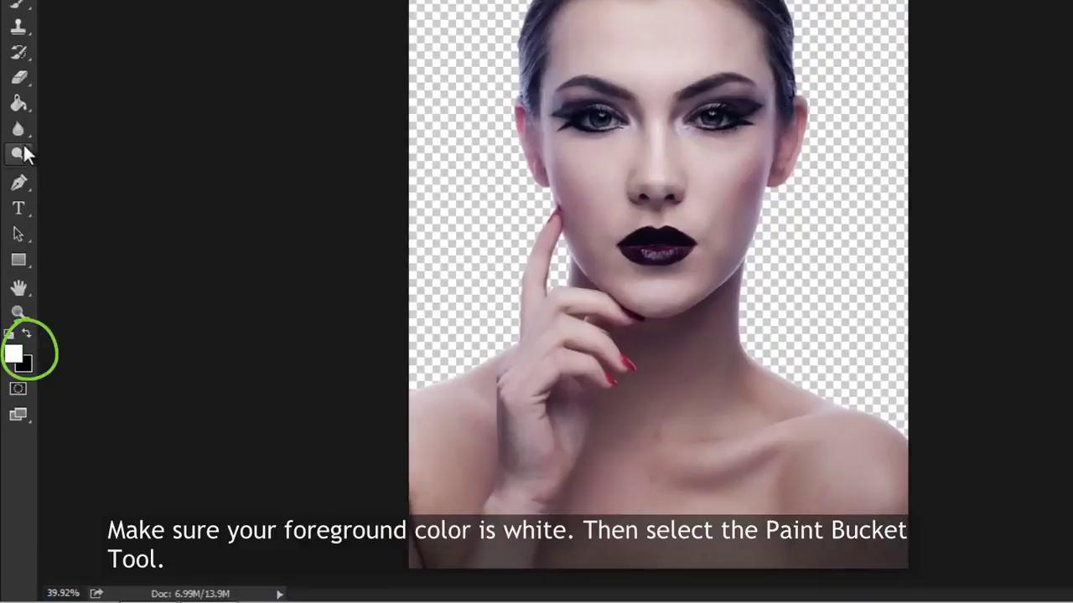
pyautogui.rightClick(18, 103)
pyautogui.click(66, 126)
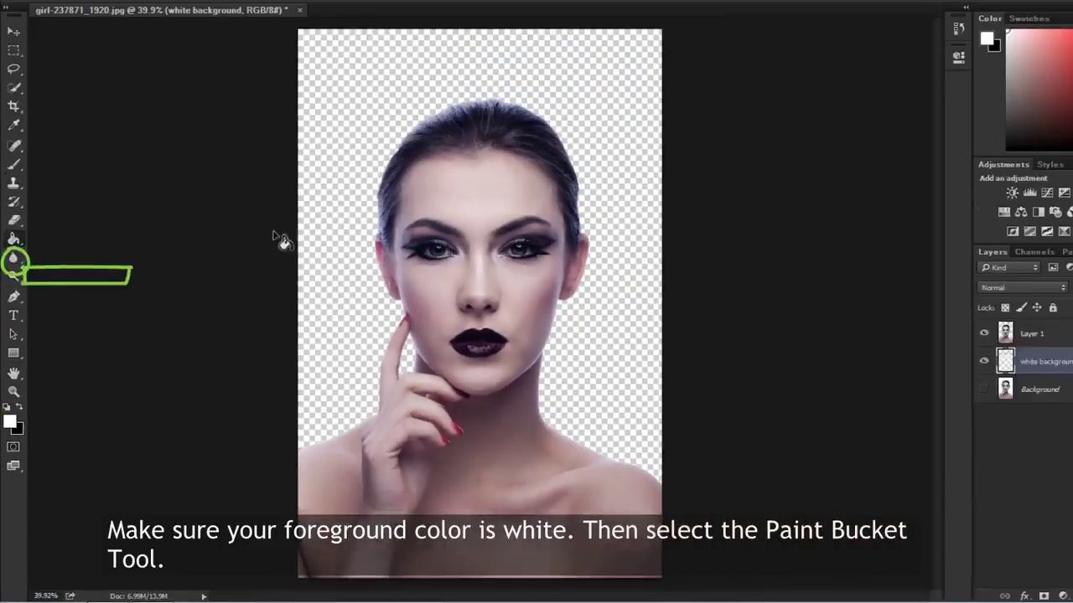
pyautogui.click(317, 154)
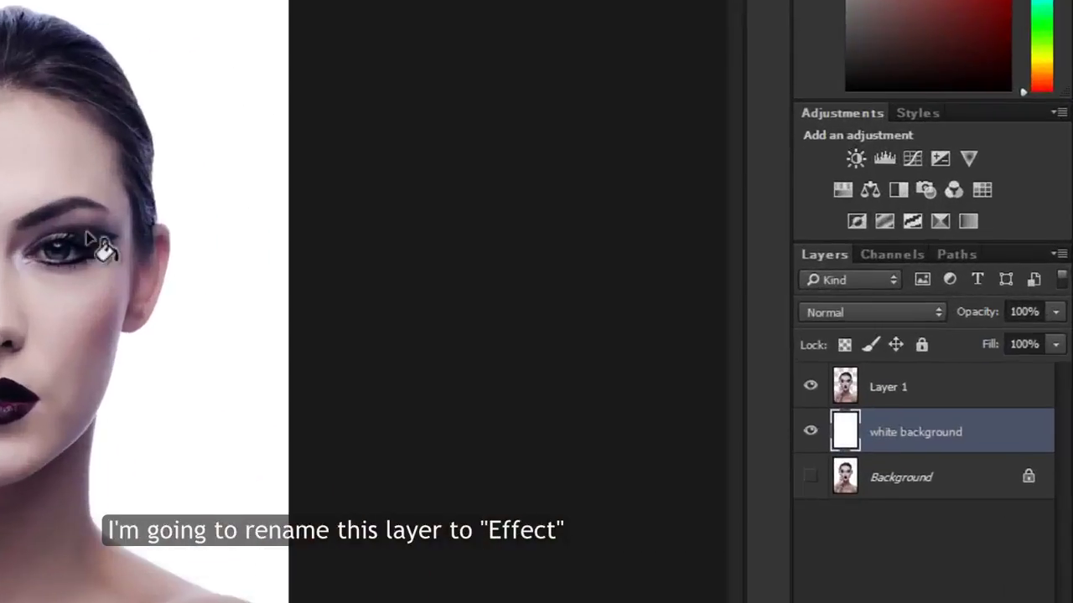
# Rename Layer 1 to 'effect', duplicate it as 'model', and make 'effect' the active layer.
pyautogui.click(897, 392)
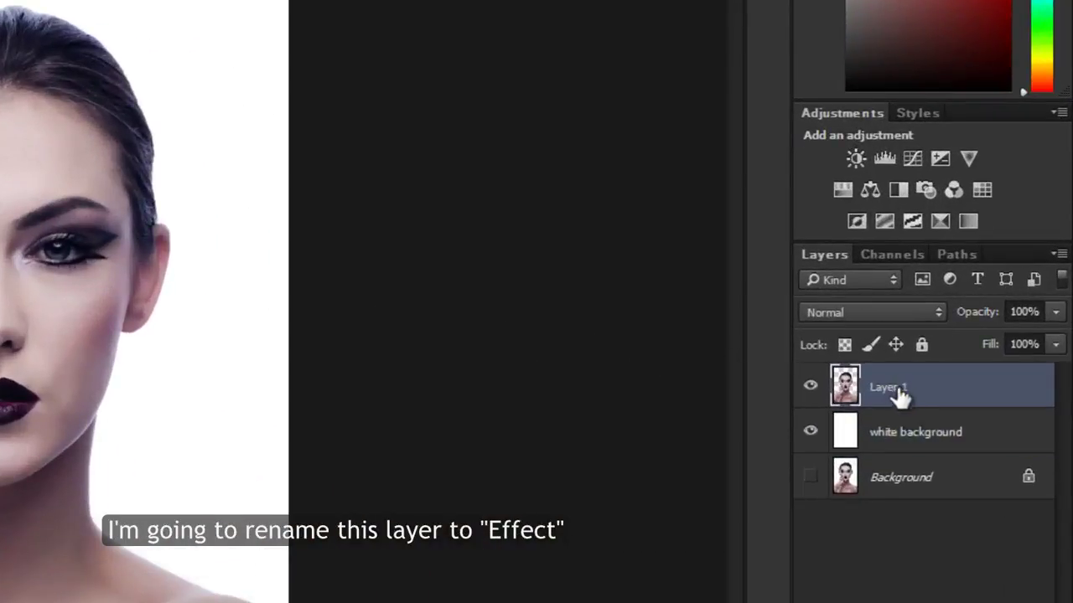
pyautogui.doubleClick(886, 390)
pyautogui.write('e')
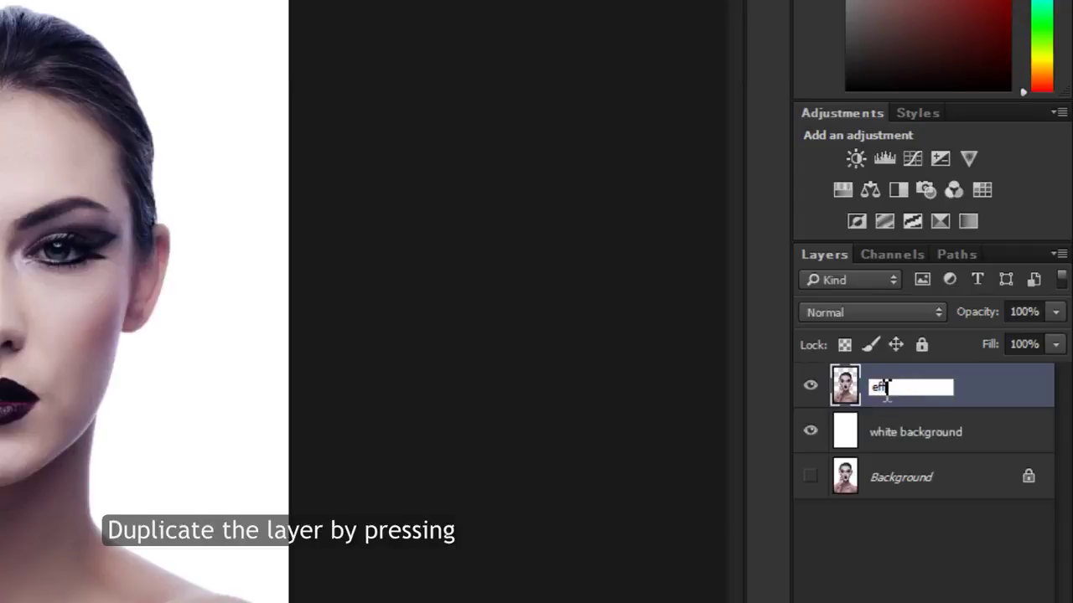
pyautogui.write('ff')
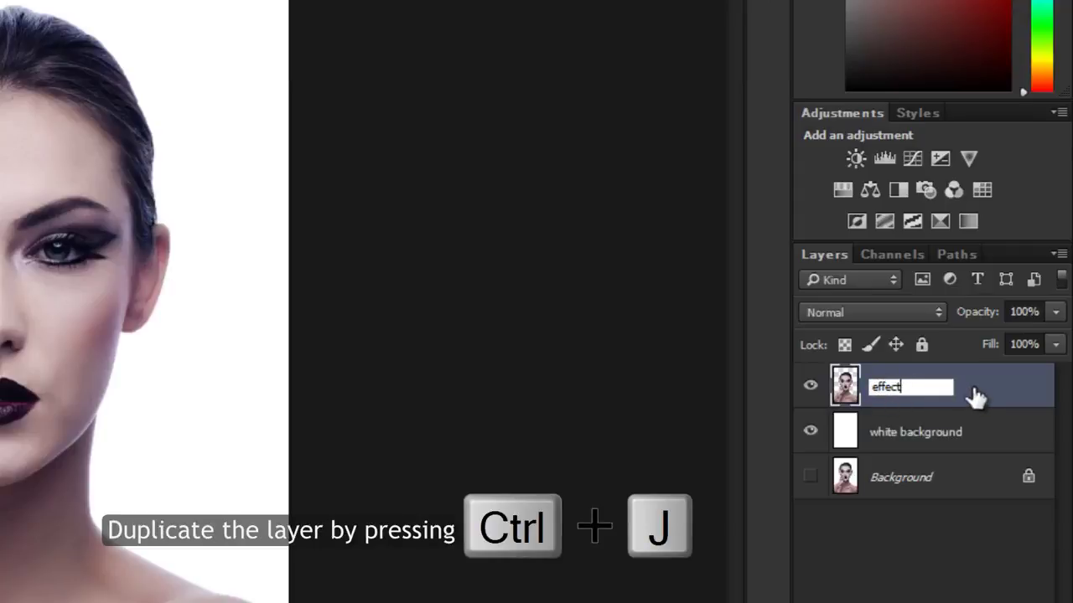
pyautogui.click(976, 398)
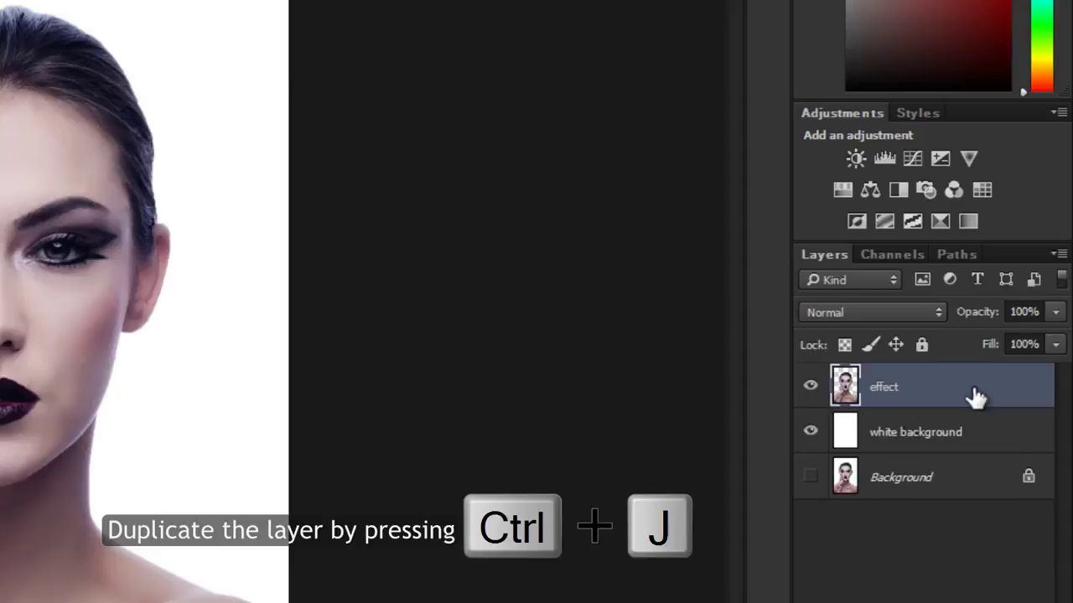
pyautogui.hotkey('ctrl', 'j')
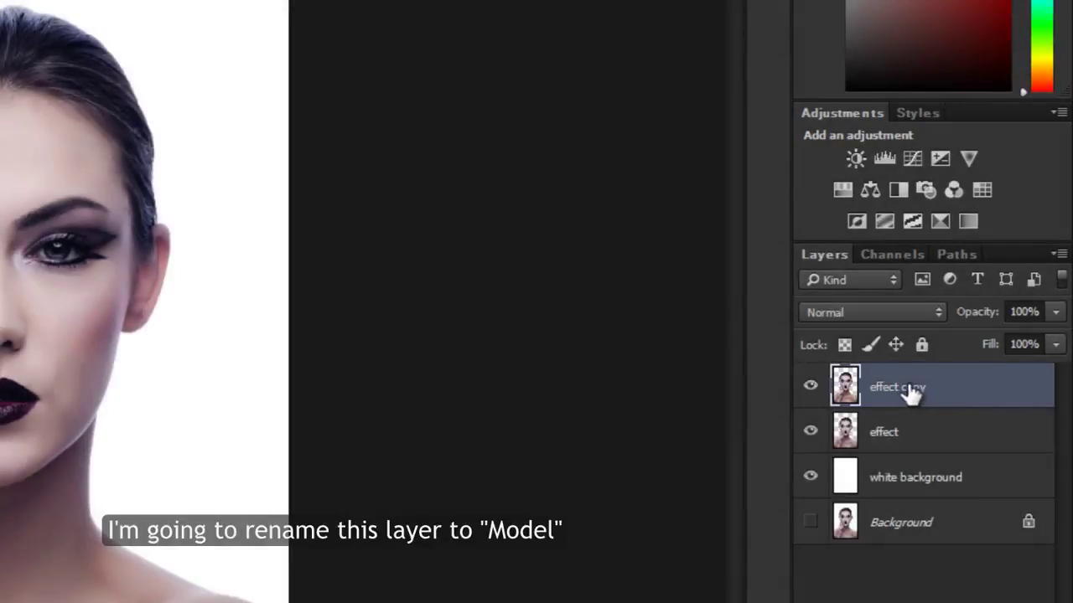
pyautogui.doubleClick(910, 388)
pyautogui.write('model')
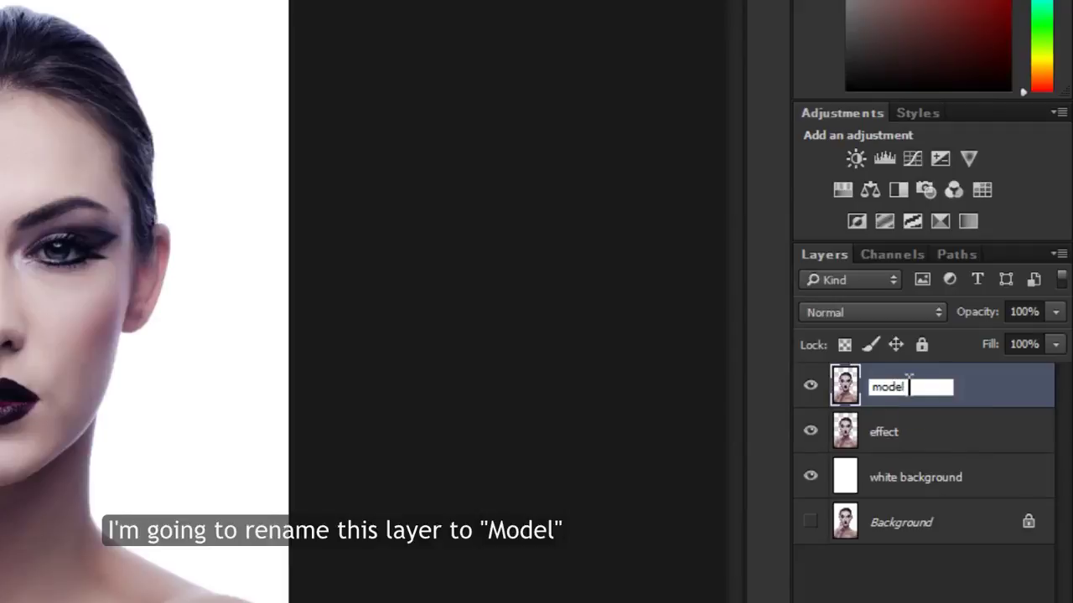
pyautogui.press('Return')
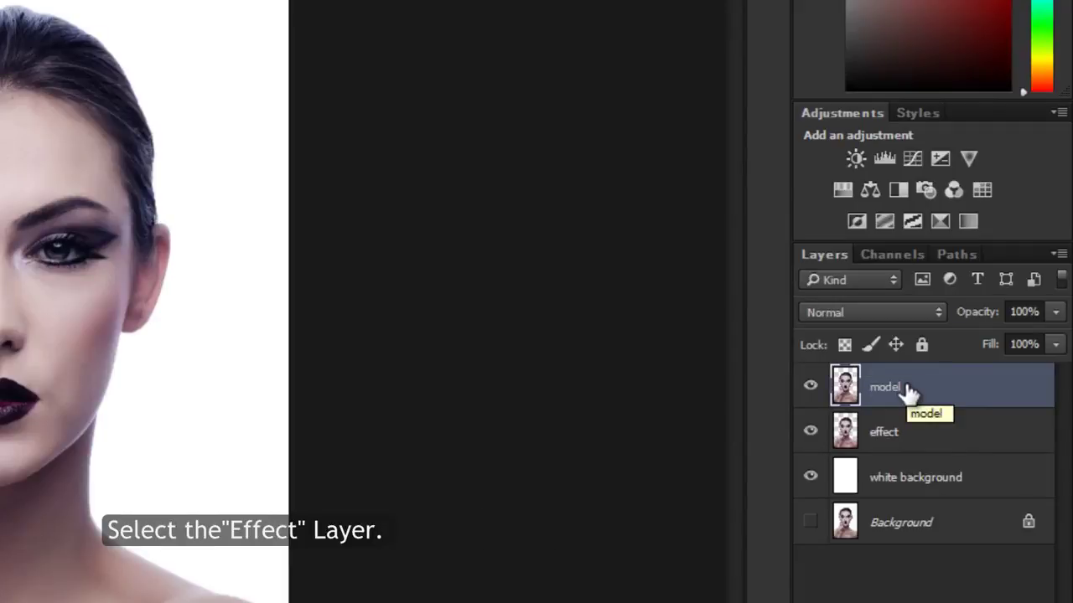
pyautogui.click(904, 448)
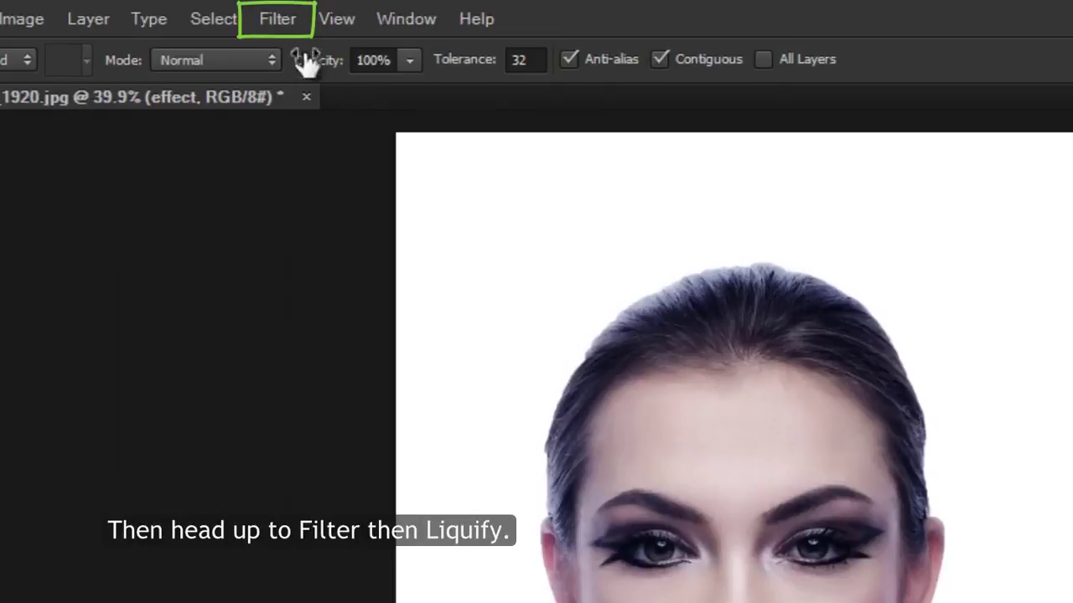
# In Liquify, Forward Warp the hair crown upward and the right-side hair outward.
pyautogui.click(285, 20)
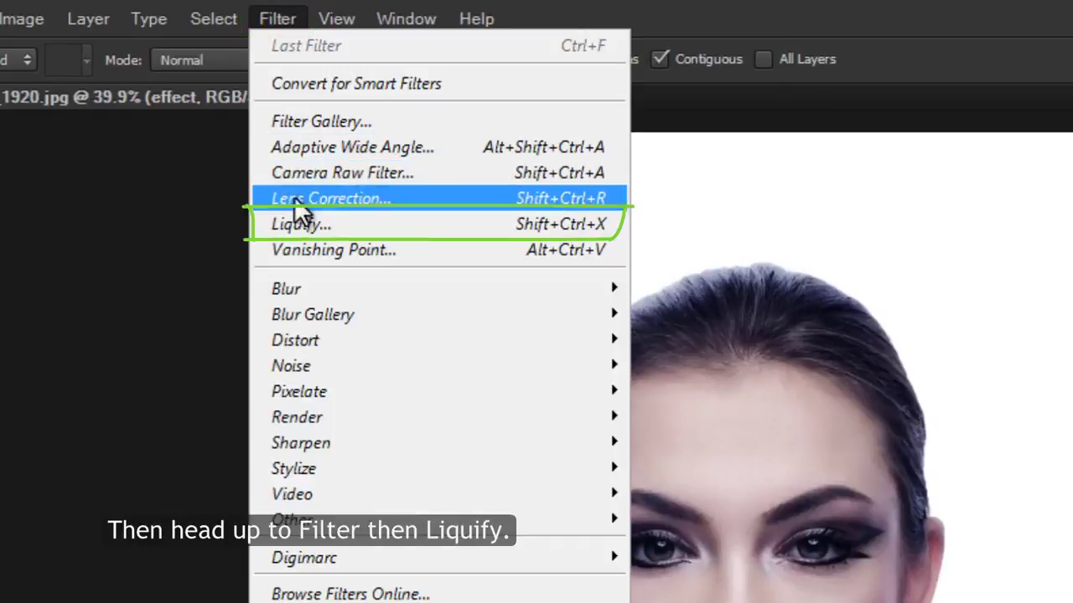
pyautogui.click(291, 221)
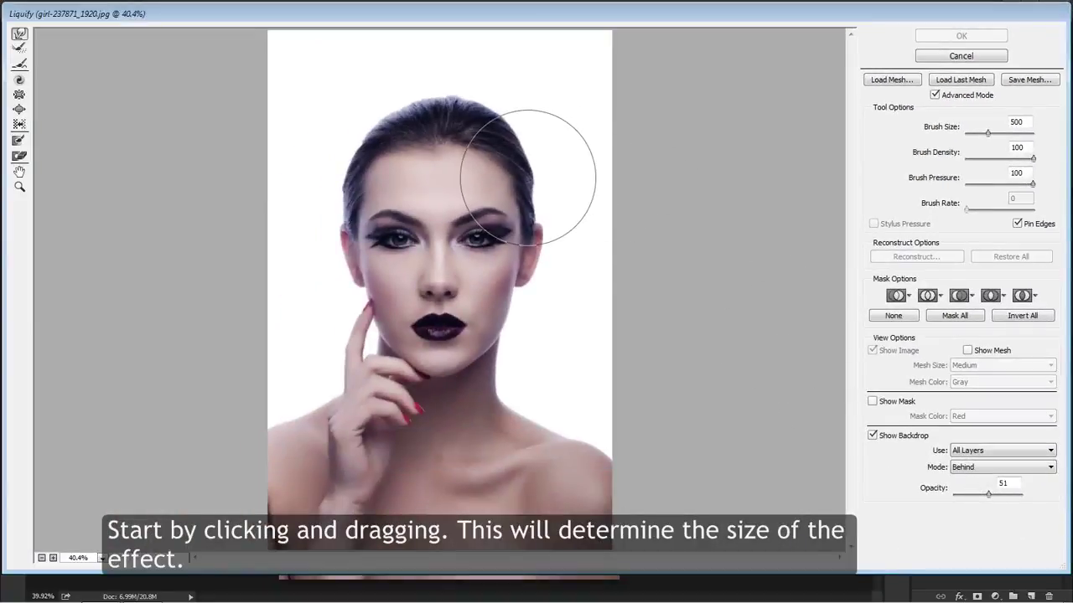
pyautogui.press(']')
pyautogui.press(']')
pyautogui.moveTo(522, 151)
pyautogui.mouseDown()
pyautogui.moveTo(543, 151)
pyautogui.moveTo(520, 143)
pyautogui.mouseUp()
pyautogui.press('[')
pyautogui.press('[')
pyautogui.press('[')
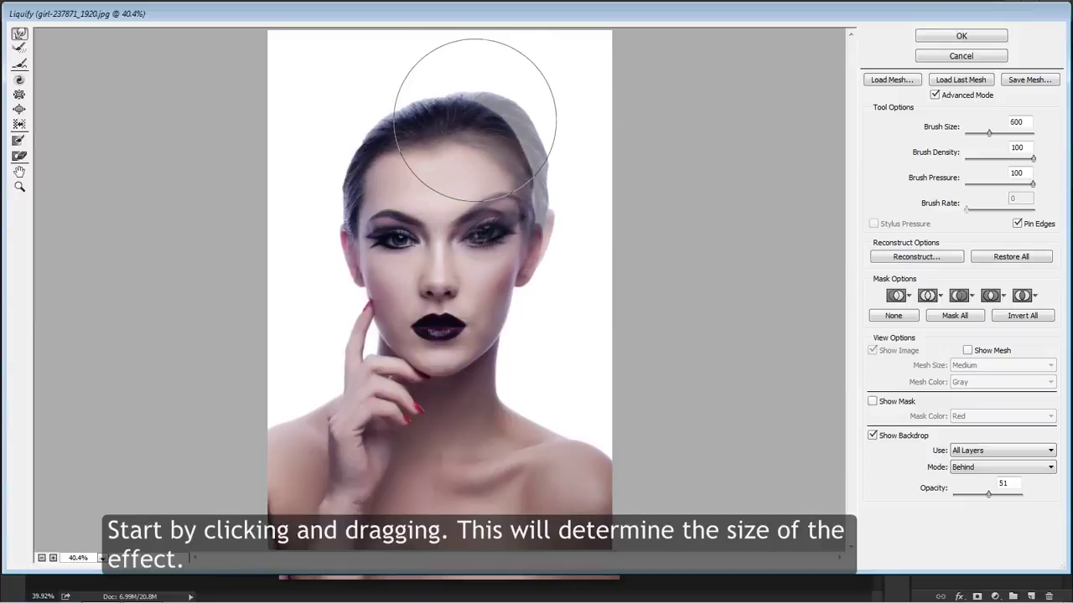
pyautogui.moveTo(461, 113); pyautogui.dragTo(455, 72)
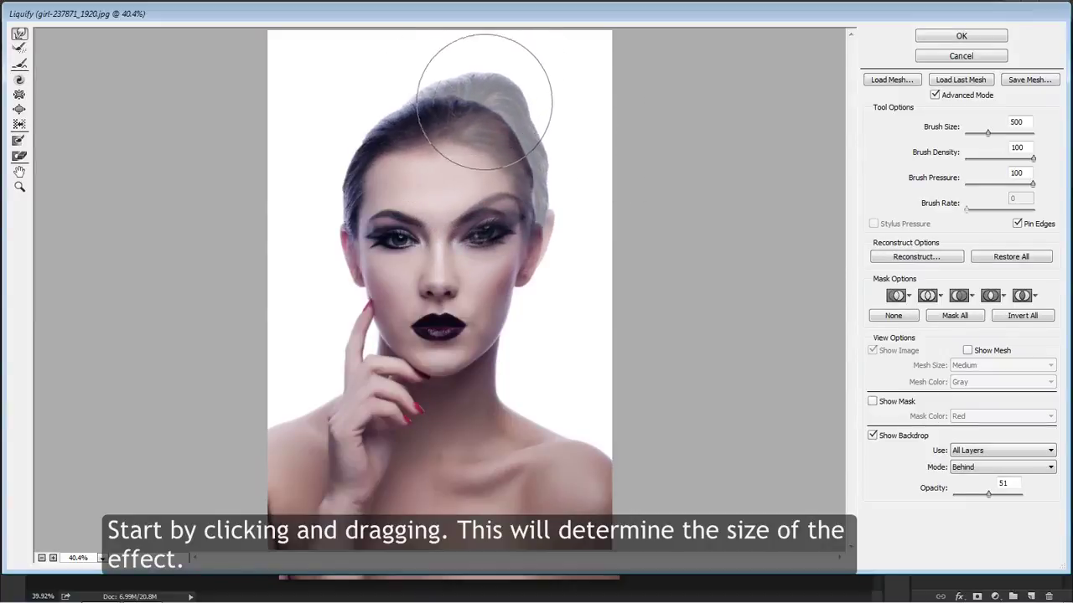
pyautogui.press('[')
pyautogui.press('[')
pyautogui.press('[')
pyautogui.moveTo(495, 126)
pyautogui.mouseDown()
pyautogui.moveTo(517, 130)
pyautogui.moveTo(536, 52)
pyautogui.mouseUp()
# Sweep the hair, face and neck into rightward streaks and make the backdrop fainter.
pyautogui.press(']')
pyautogui.press(']')
pyautogui.press(']')
pyautogui.press('[')
pyautogui.press('[')
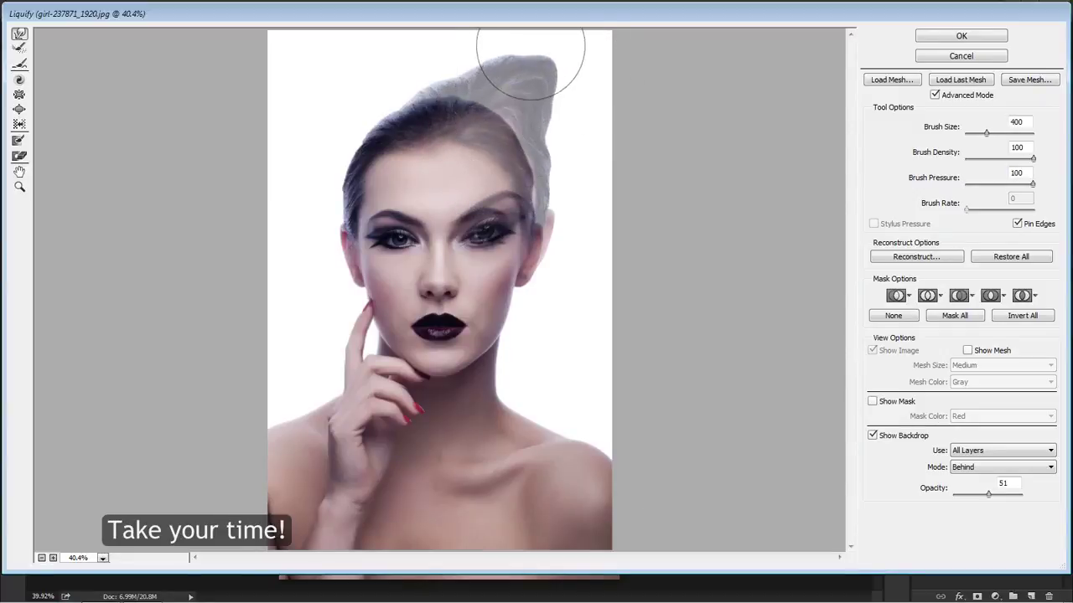
pyautogui.moveTo(549, 124)
pyautogui.mouseDown()
pyautogui.moveTo(595, 153)
pyautogui.moveTo(546, 206)
pyautogui.moveTo(568, 201)
pyautogui.moveTo(563, 209)
pyautogui.moveTo(531, 227)
pyautogui.moveTo(568, 201)
pyautogui.mouseUp()
pyautogui.press(']')
pyautogui.press(']')
pyautogui.press(']')
pyautogui.press(']')
pyautogui.moveTo(441, 330); pyautogui.dragTo(606, 336)
pyautogui.press('[')
pyautogui.press('[')
pyautogui.press('[')
pyautogui.moveTo(623, 259)
pyautogui.mouseDown()
pyautogui.moveTo(634, 251)
pyautogui.moveTo(598, 114)
pyautogui.moveTo(481, 102)
pyautogui.moveTo(553, 57)
pyautogui.mouseUp()
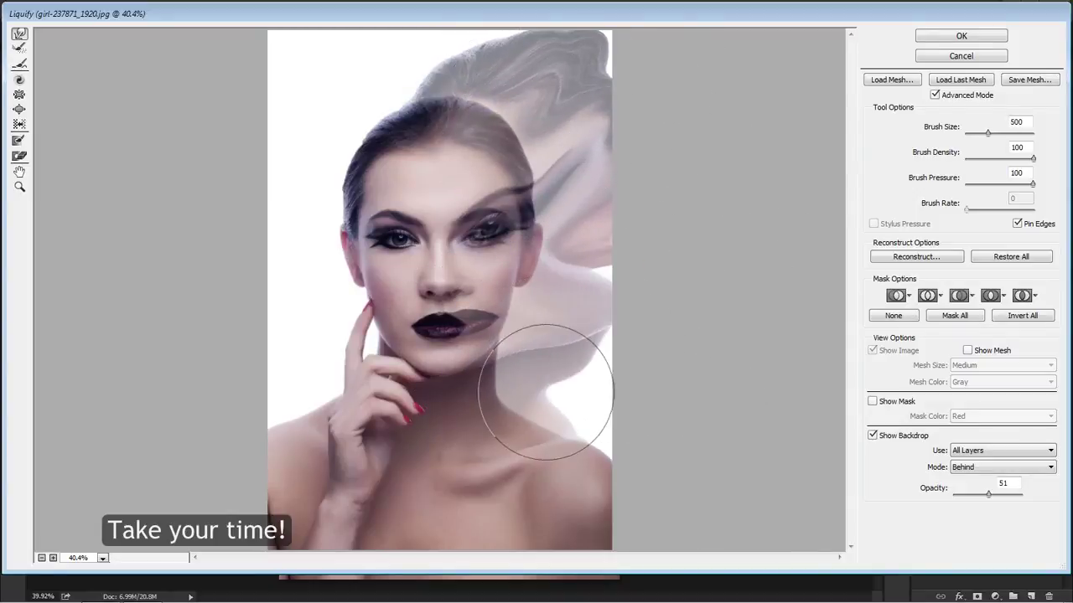
pyautogui.moveTo(570, 416)
pyautogui.mouseDown()
pyautogui.moveTo(646, 204)
pyautogui.moveTo(687, 168)
pyautogui.moveTo(704, 130)
pyautogui.mouseUp()
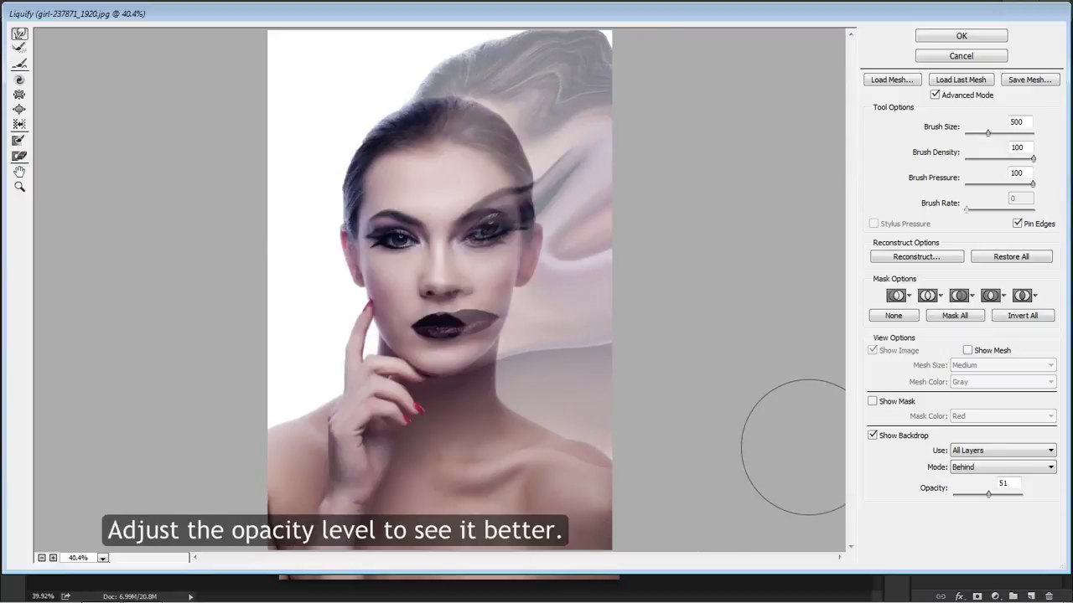
pyautogui.moveTo(988, 495)
pyautogui.mouseDown()
pyautogui.moveTo(948, 496)
pyautogui.moveTo(985, 494)
pyautogui.mouseUp()
# Apply Liquify, fill a mask on the effect layer with black, and give the model layer a white mask.
pyautogui.click(964, 36)
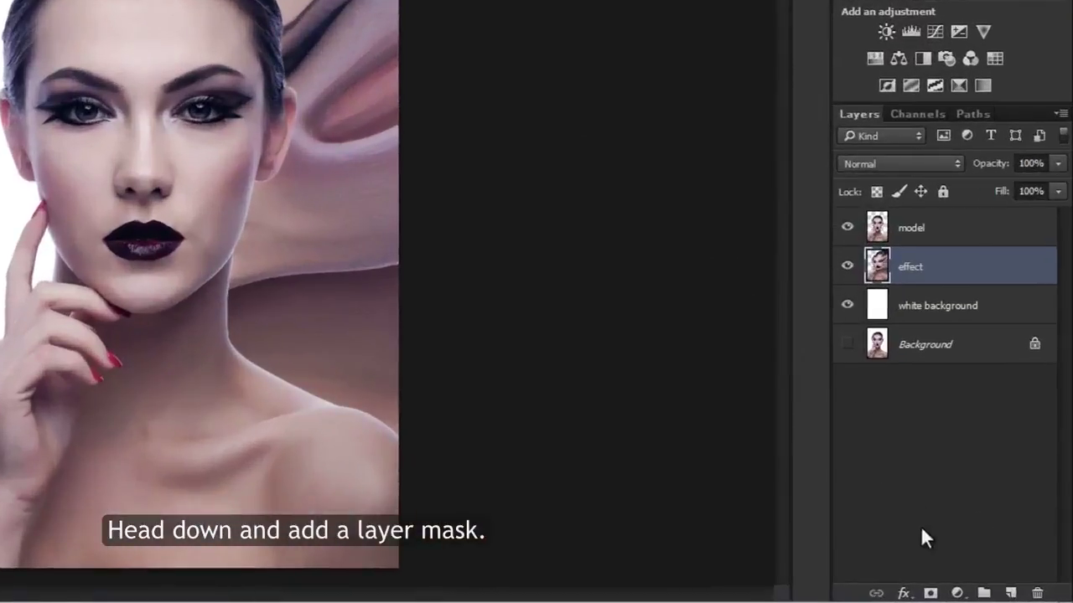
pyautogui.click(930, 593)
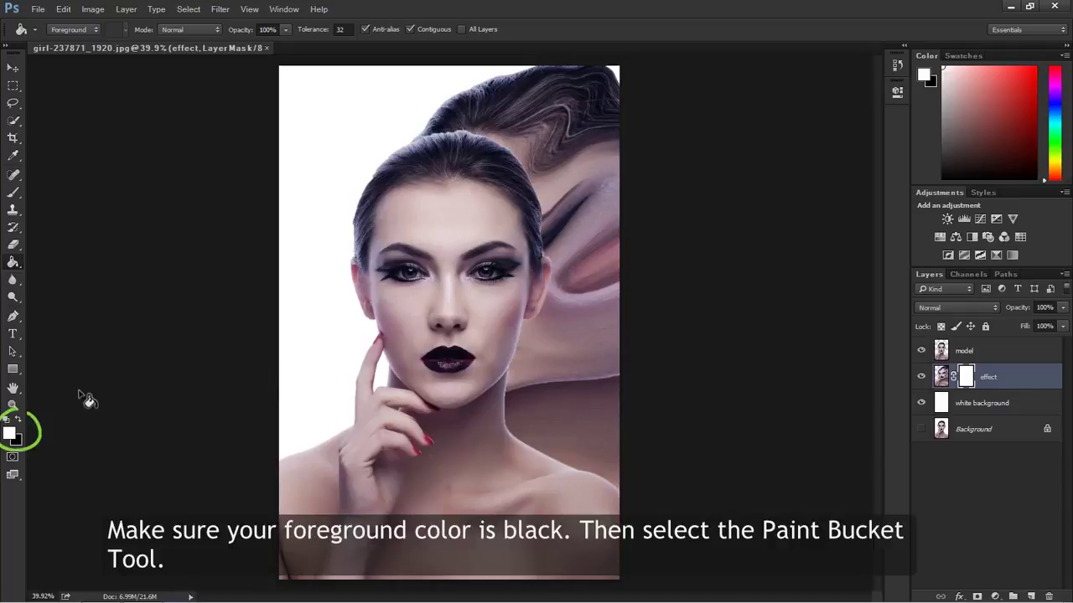
pyautogui.click(17, 419)
pyautogui.click(588, 183)
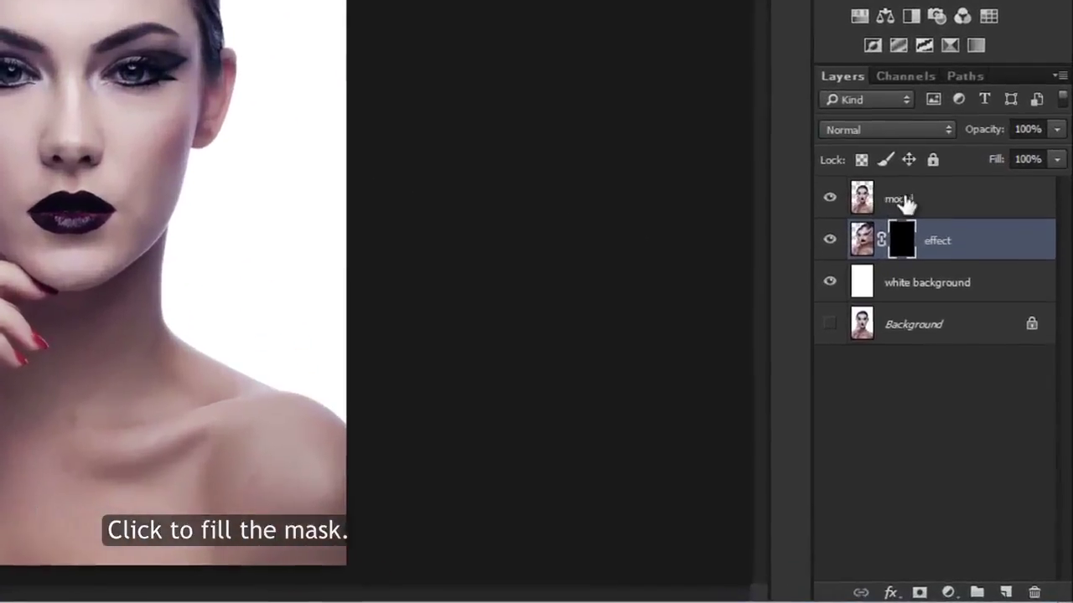
pyautogui.click(918, 201)
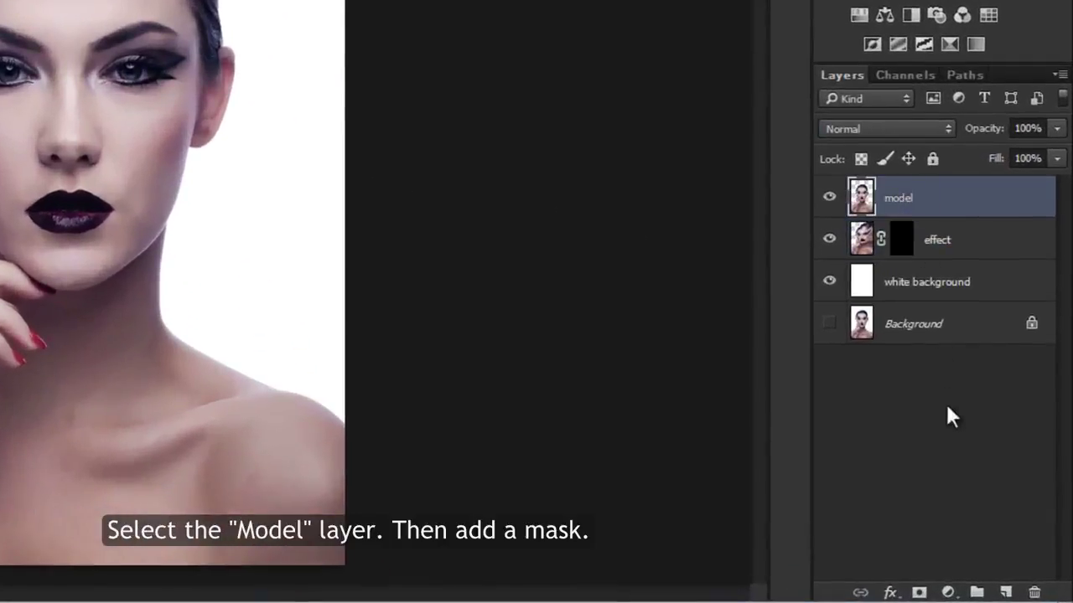
pyautogui.click(919, 592)
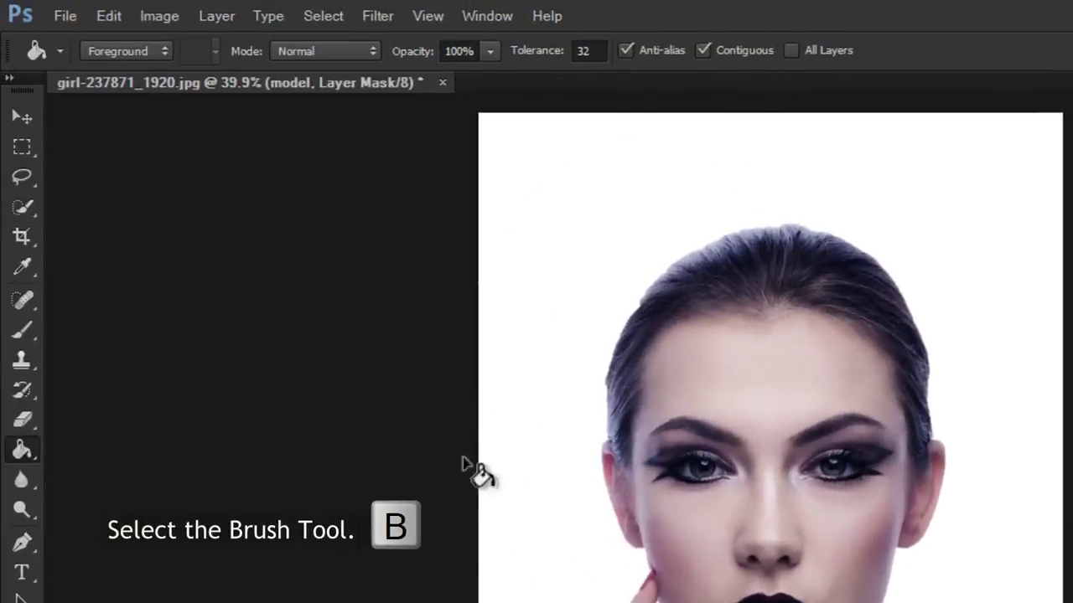
# Load the 2444 particle brush at 200 px and zoom in on the hair.
pyautogui.click(25, 328)
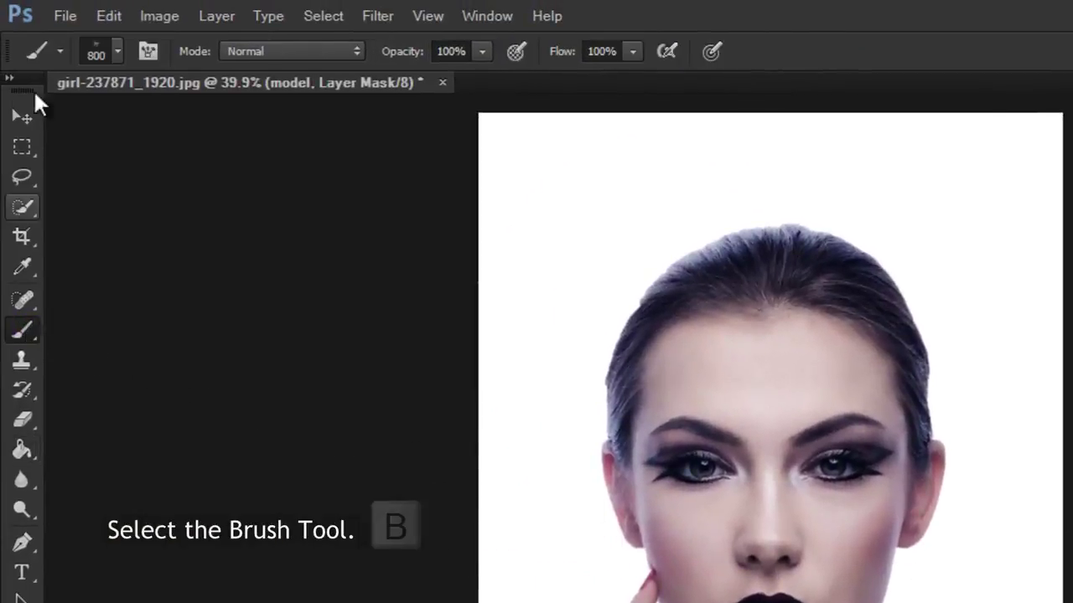
pyautogui.click(118, 52)
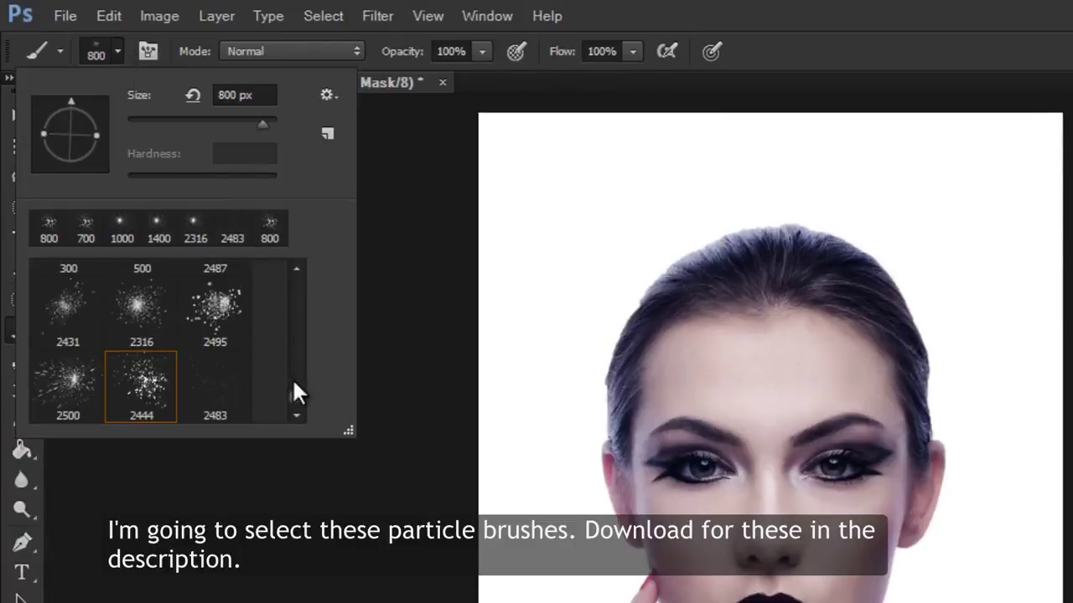
pyautogui.moveTo(295, 391)
pyautogui.mouseDown()
pyautogui.moveTo(295, 371)
pyautogui.moveTo(295, 397)
pyautogui.mouseUp()
pyautogui.click(153, 386)
pyautogui.doubleClick(153, 385)
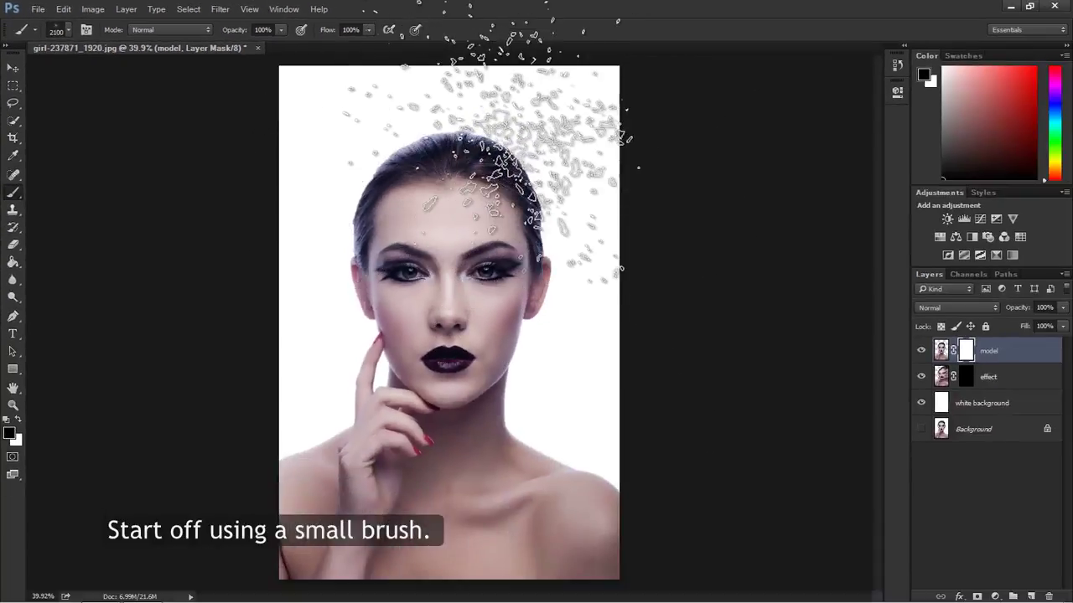
pyautogui.press('[')
pyautogui.press('[')
pyautogui.press('[')
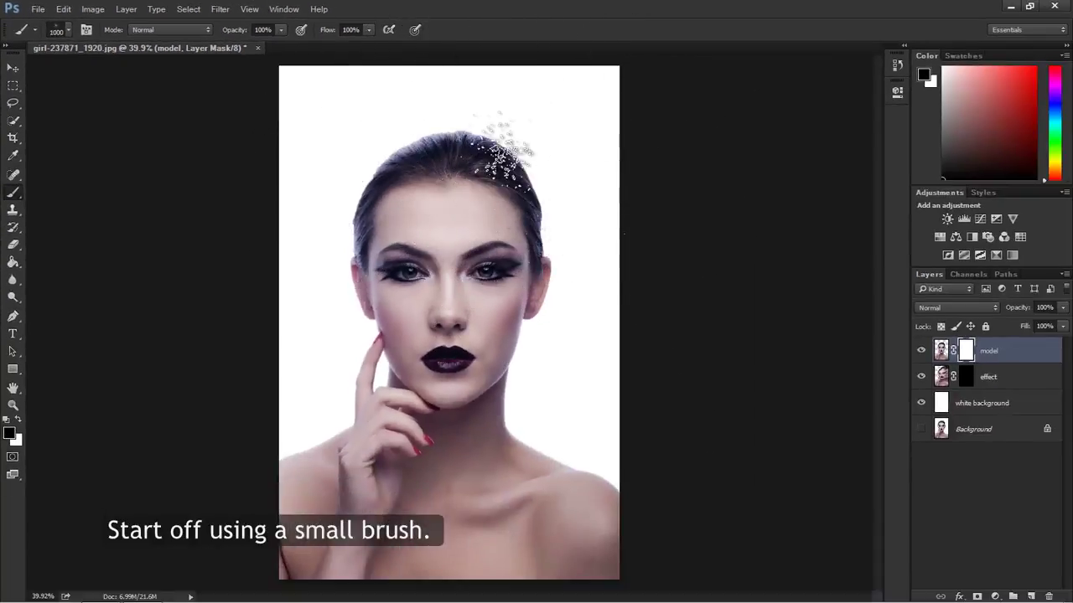
pyautogui.click(12, 407)
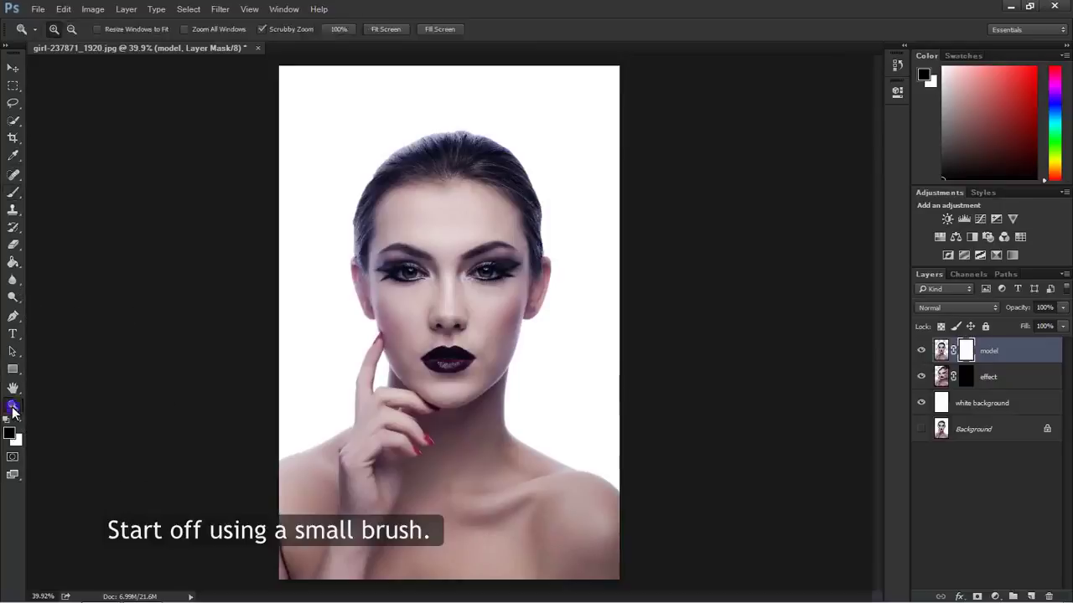
pyautogui.moveTo(496, 163)
pyautogui.mouseDown()
pyautogui.moveTo(555, 167)
pyautogui.moveTo(487, 170)
pyautogui.mouseUp()
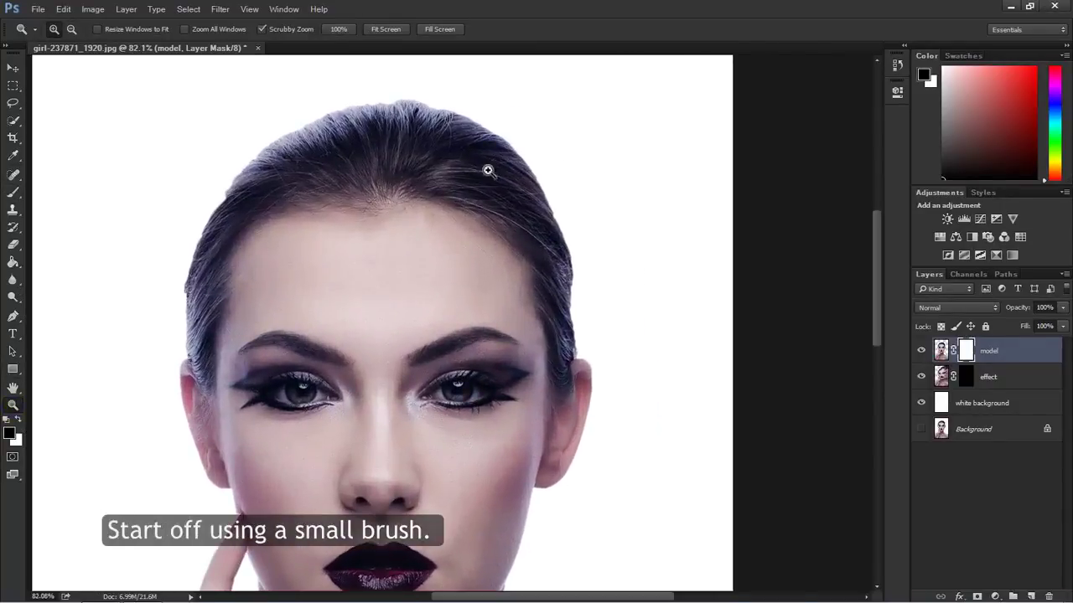
pyautogui.click(13, 193)
pyautogui.press('[')
pyautogui.press('[')
pyautogui.press('[')
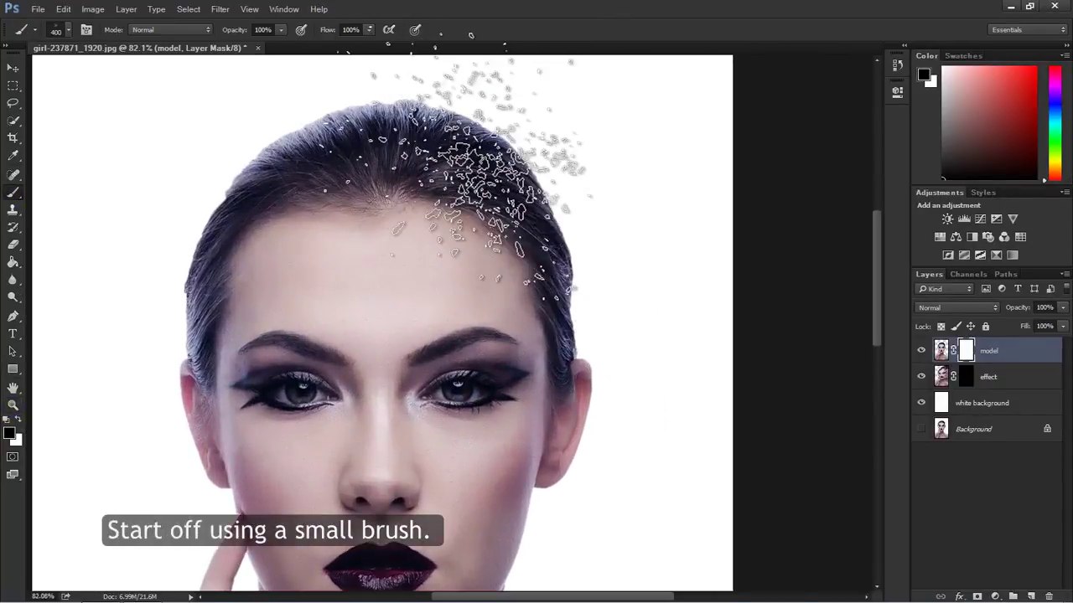
pyautogui.press('[')
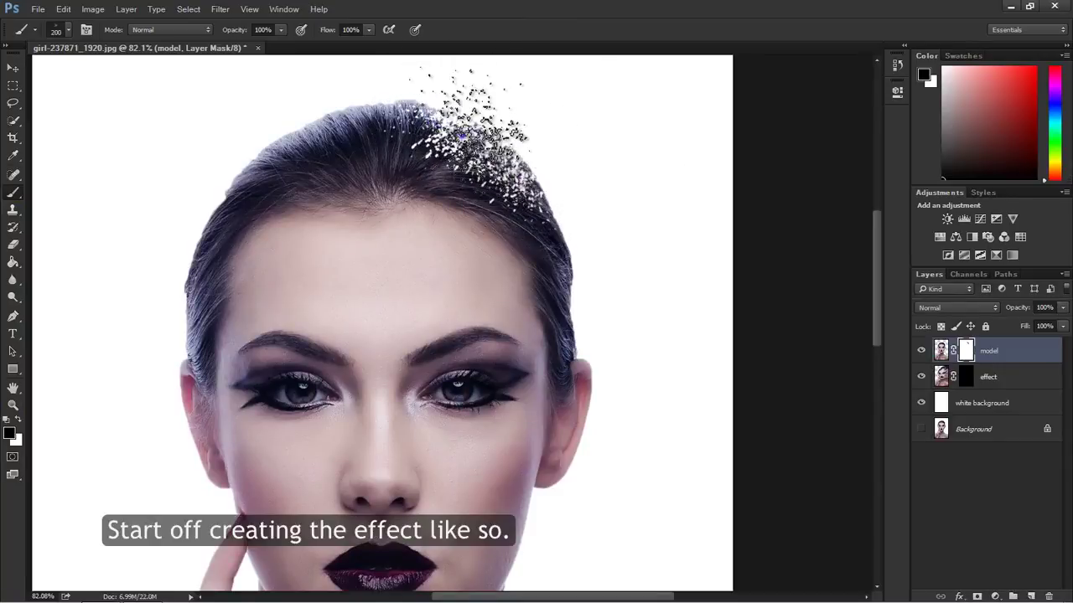
# Paint particles down the right side and top of the hair at 300 and 175 px.
pyautogui.click(68, 31)
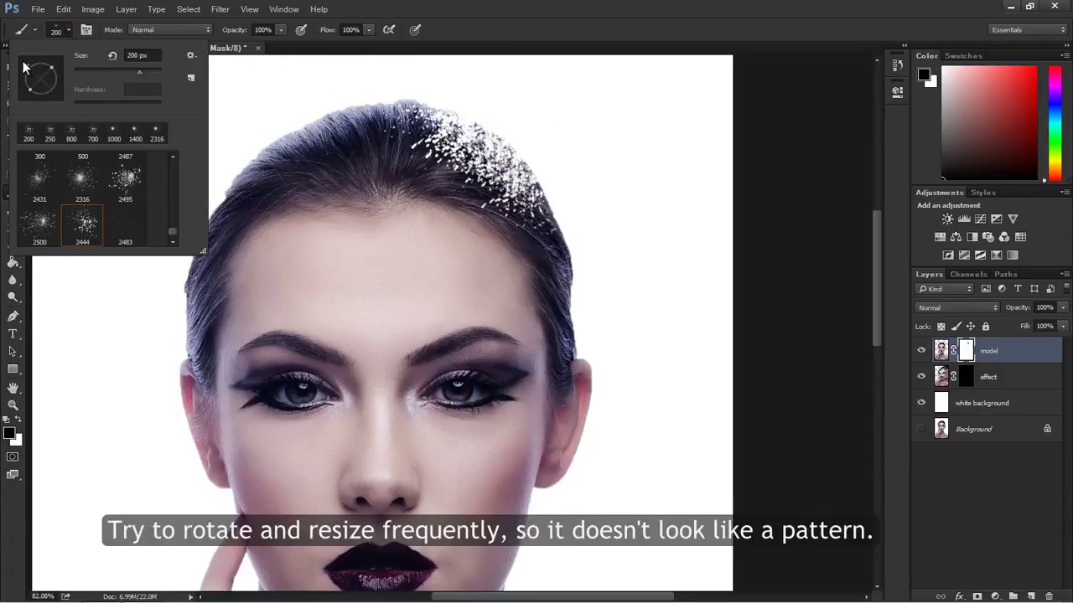
pyautogui.click(473, 122)
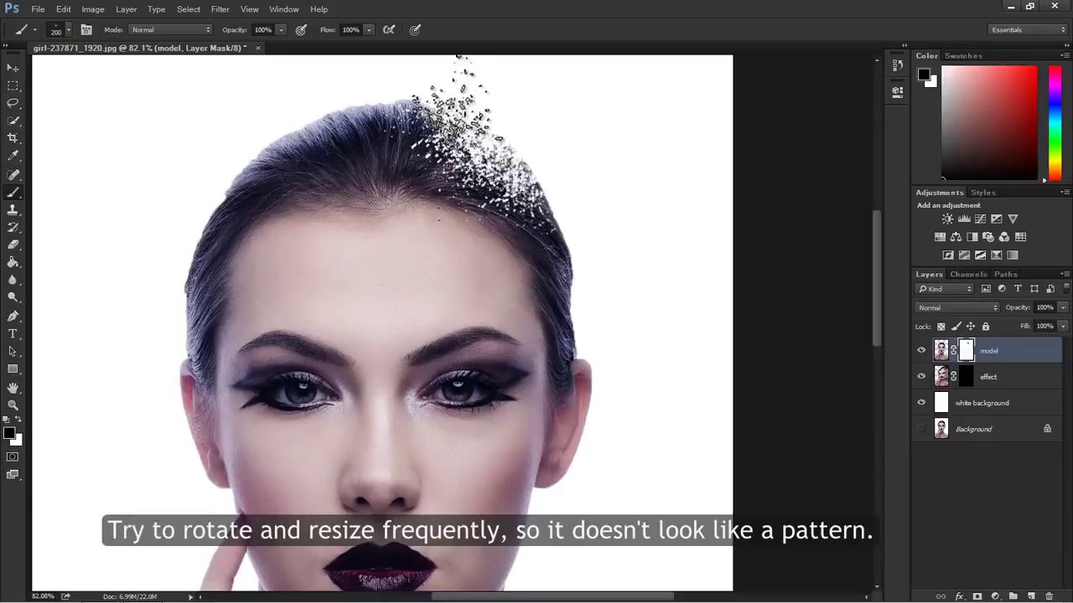
pyautogui.moveTo(461, 117)
pyautogui.mouseDown()
pyautogui.moveTo(549, 201)
pyautogui.moveTo(495, 251)
pyautogui.mouseUp()
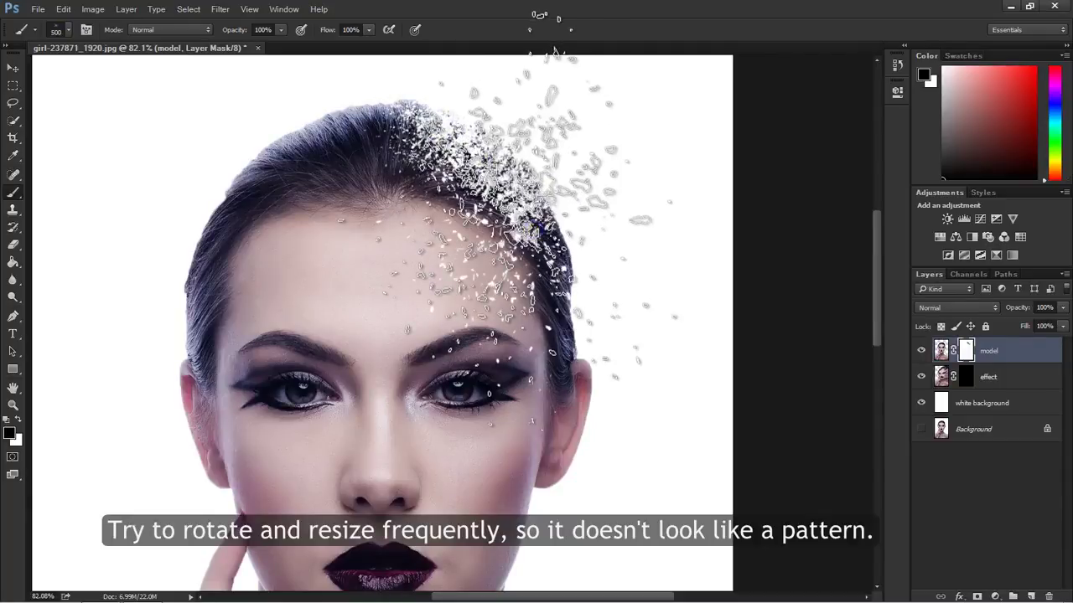
pyautogui.press(']')
pyautogui.press(']')
pyautogui.press(']')
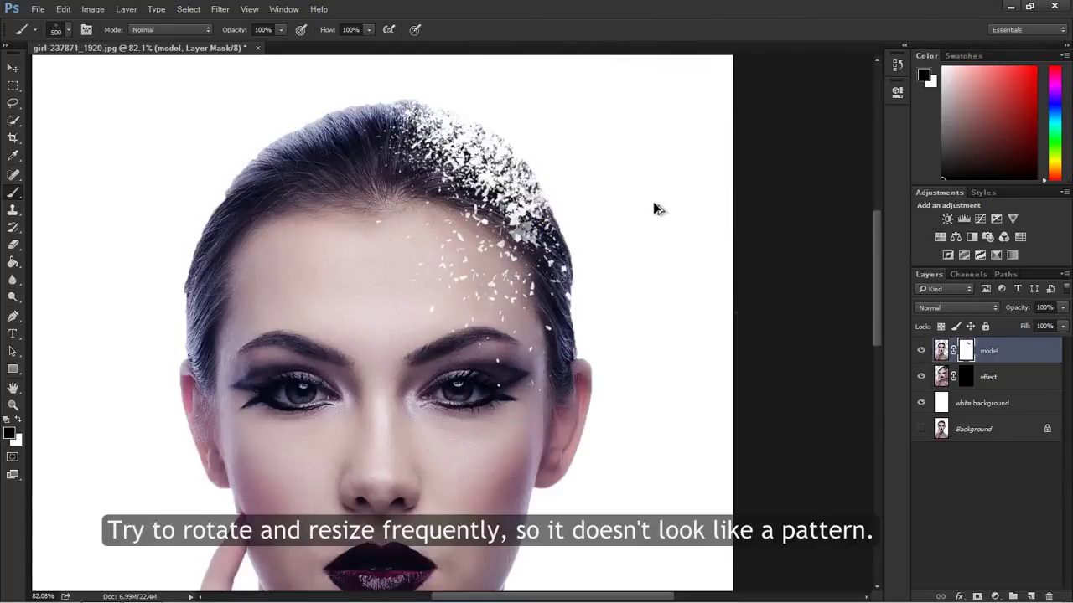
pyautogui.press('[')
pyautogui.press('[')
pyautogui.click(549, 201)
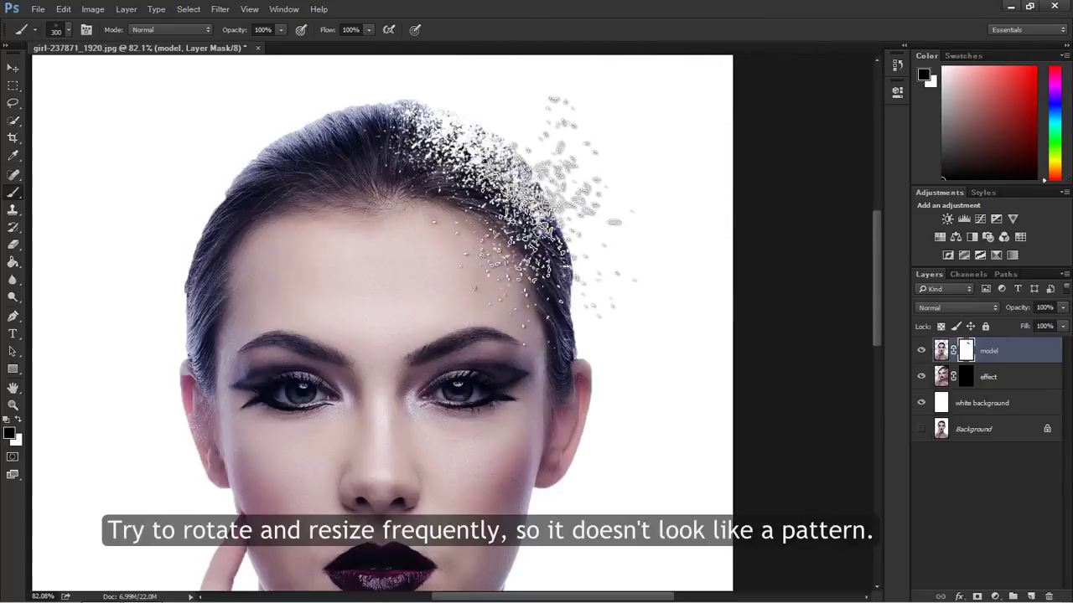
pyautogui.press('[')
pyautogui.press('[')
pyautogui.press('[')
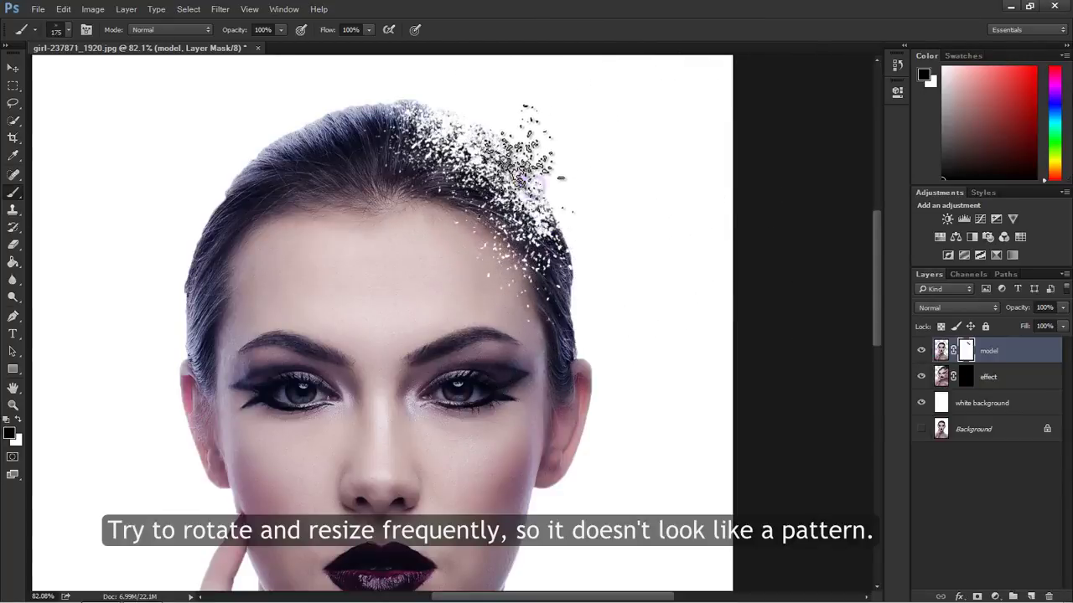
pyautogui.click(452, 125)
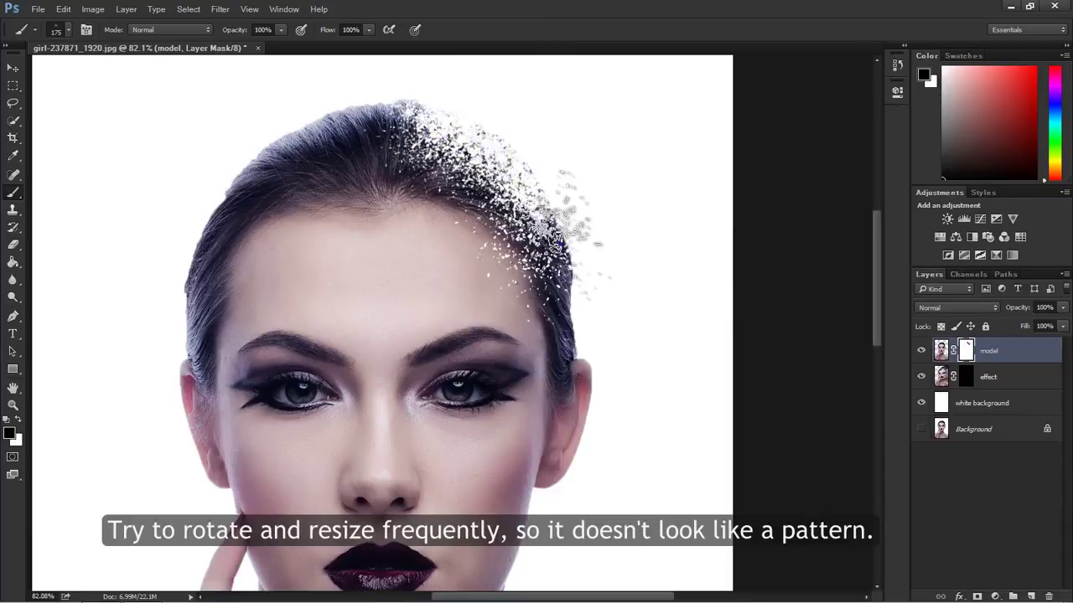
# Paint dispersion particles along the hair edge with the 2495 brush at 150 px.
pyautogui.click(68, 29)
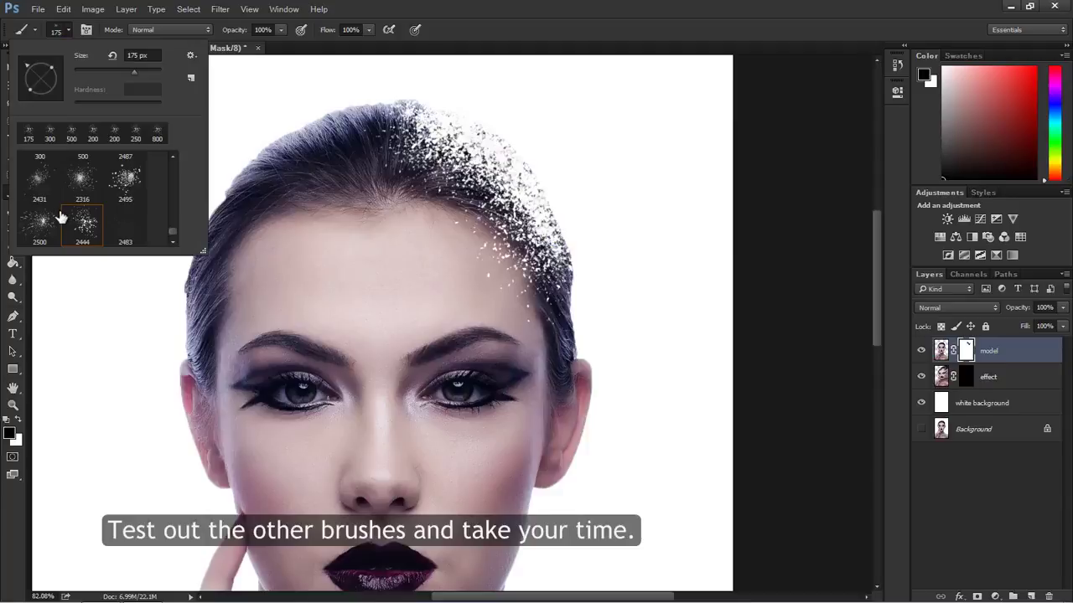
pyautogui.doubleClick(128, 184)
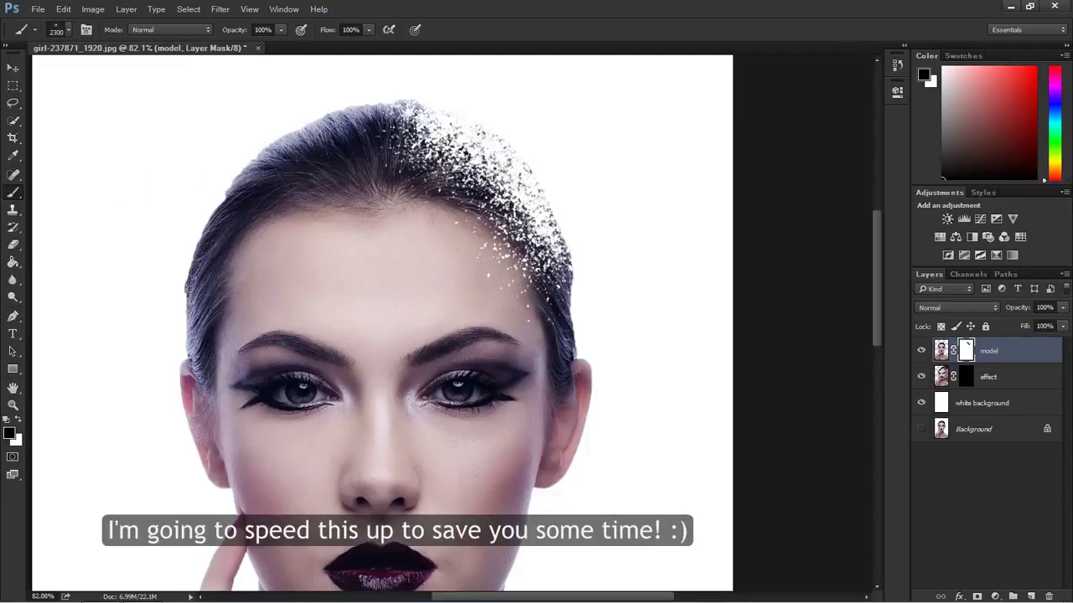
pyautogui.press('[')
pyautogui.press('[')
pyautogui.press('[')
pyautogui.press('[')
pyautogui.press('[')
pyautogui.press('[')
pyautogui.press('[')
pyautogui.press('[')
pyautogui.press('[')
pyautogui.press('[')
pyautogui.press('[')
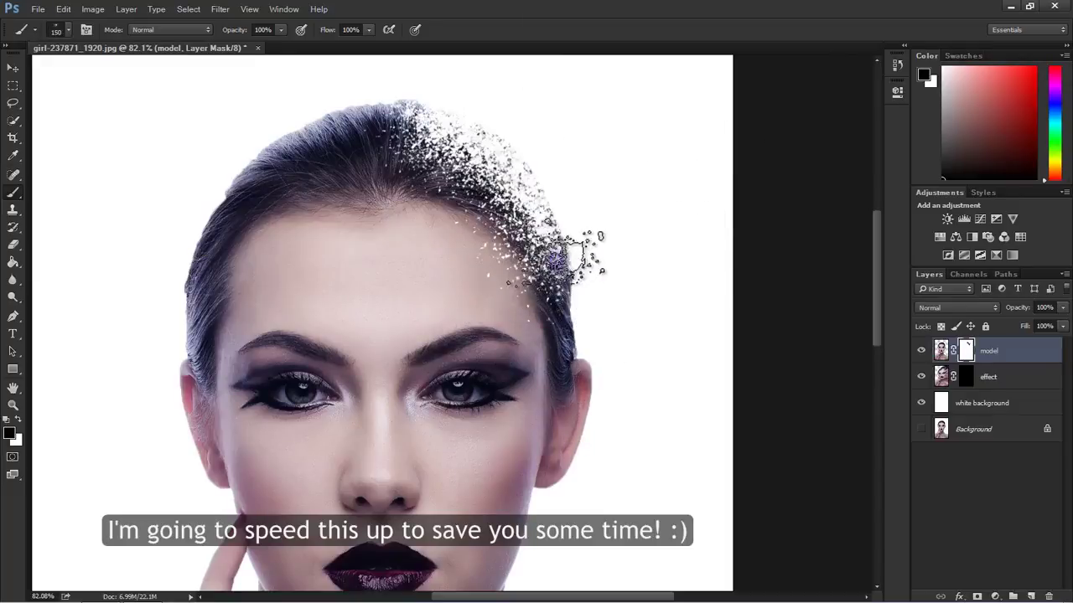
pyautogui.moveTo(586, 269); pyautogui.dragTo(545, 318)
pyautogui.press(']')
pyautogui.press(']')
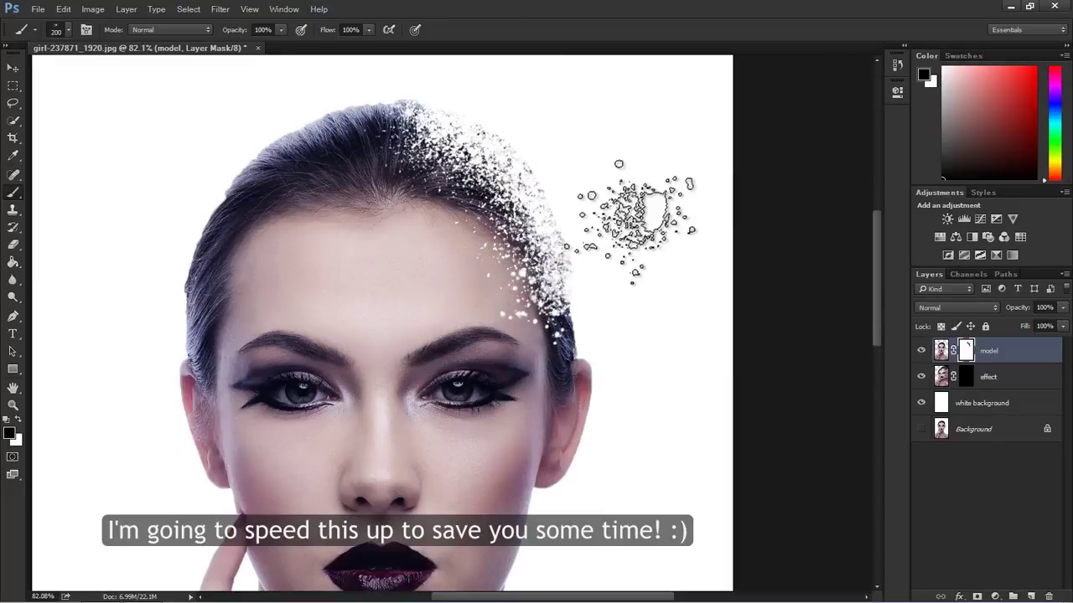
# Paint particles below the right ear and jaw with the 2431 brush at 400 px.
pyautogui.click(56, 30)
pyautogui.doubleClick(68, 212)
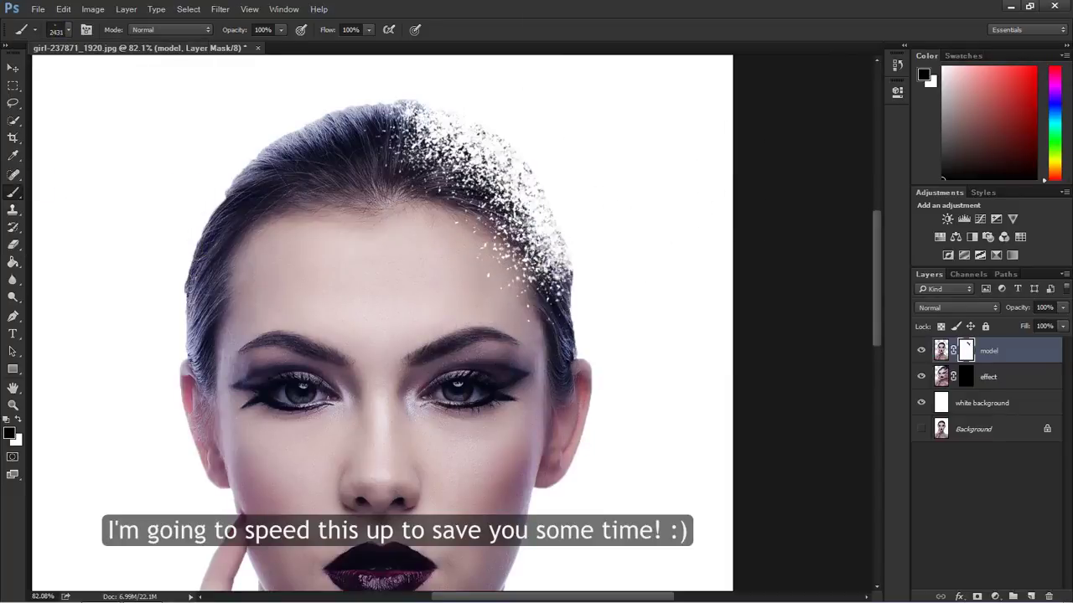
pyautogui.press('[')
pyautogui.press('[')
pyautogui.press('[')
pyautogui.press('[')
pyautogui.press('[')
pyautogui.press('[')
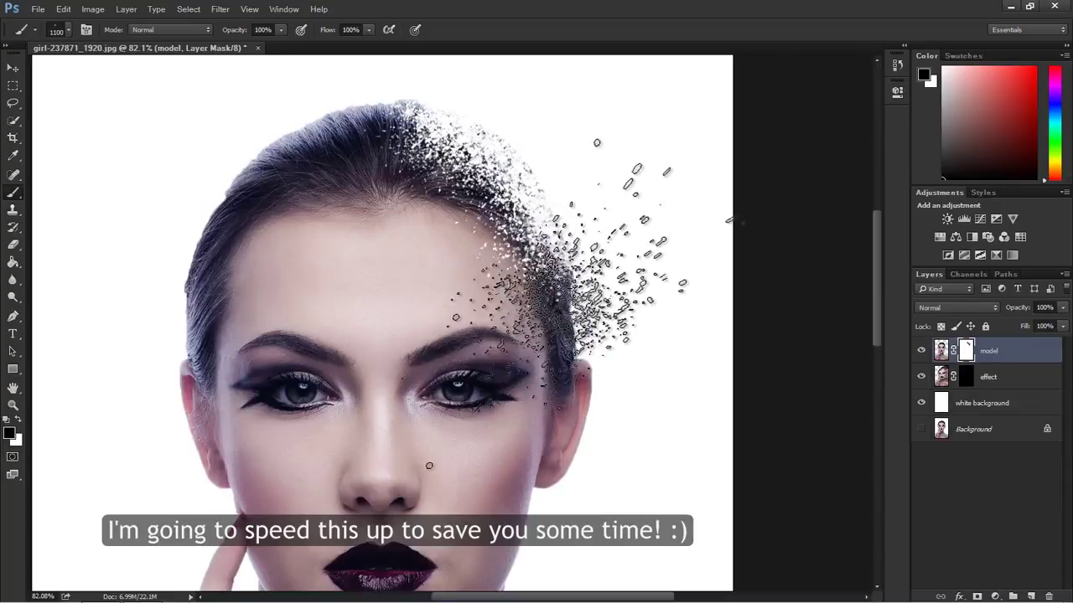
pyautogui.press('[')
pyautogui.press('[')
pyautogui.press('[')
pyautogui.press('[')
pyautogui.press('[')
pyautogui.press('[')
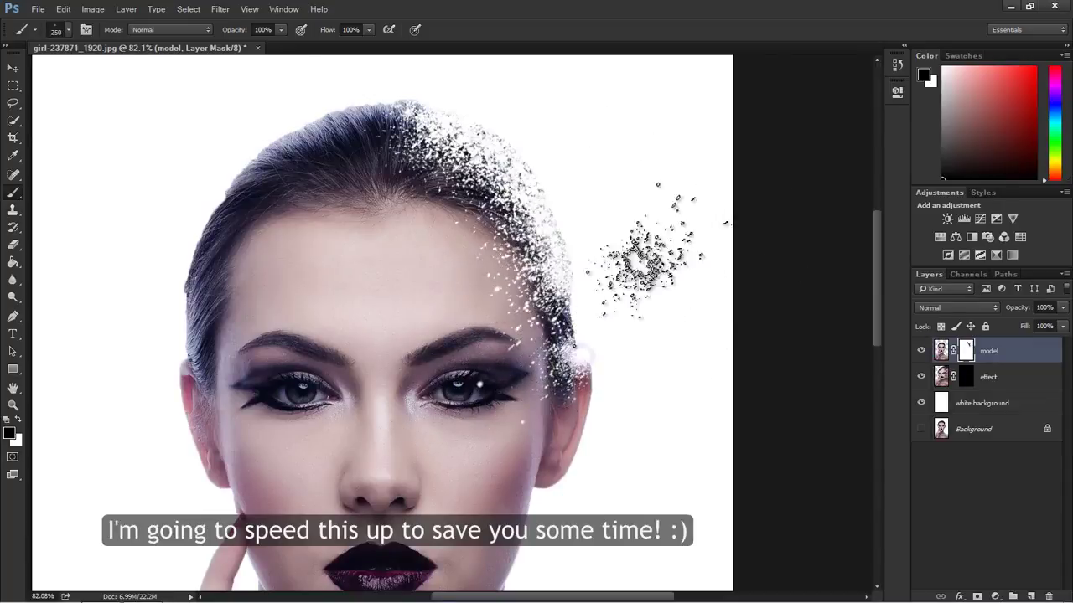
pyautogui.press('[')
pyautogui.press('[')
pyautogui.click(68, 29)
pyautogui.click(569, 301)
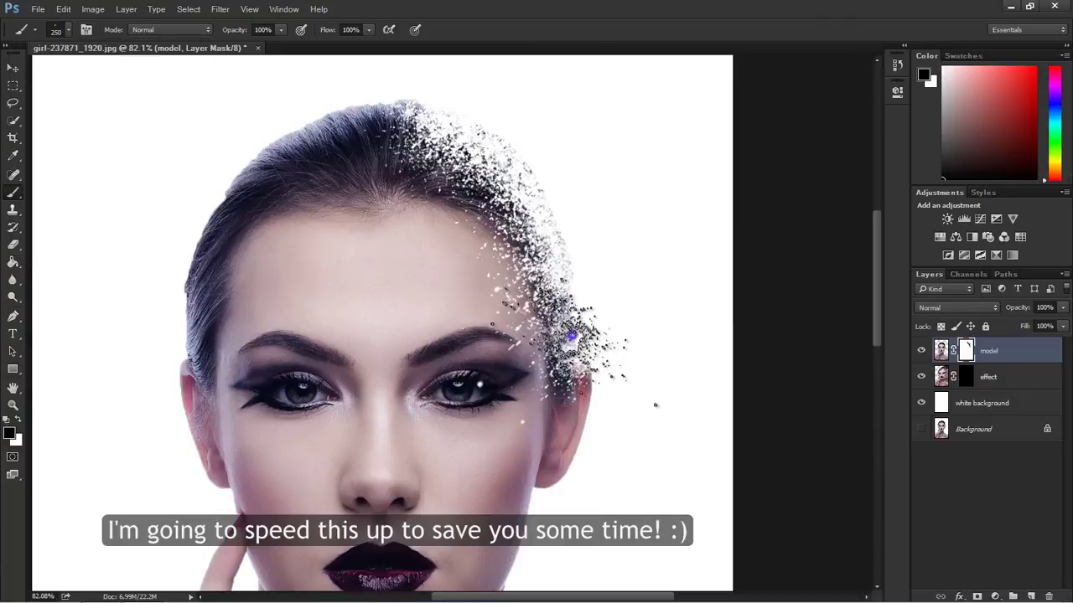
pyautogui.moveTo(578, 360)
pyautogui.mouseDown()
pyautogui.moveTo(595, 423)
pyautogui.moveTo(524, 469)
pyautogui.mouseUp()
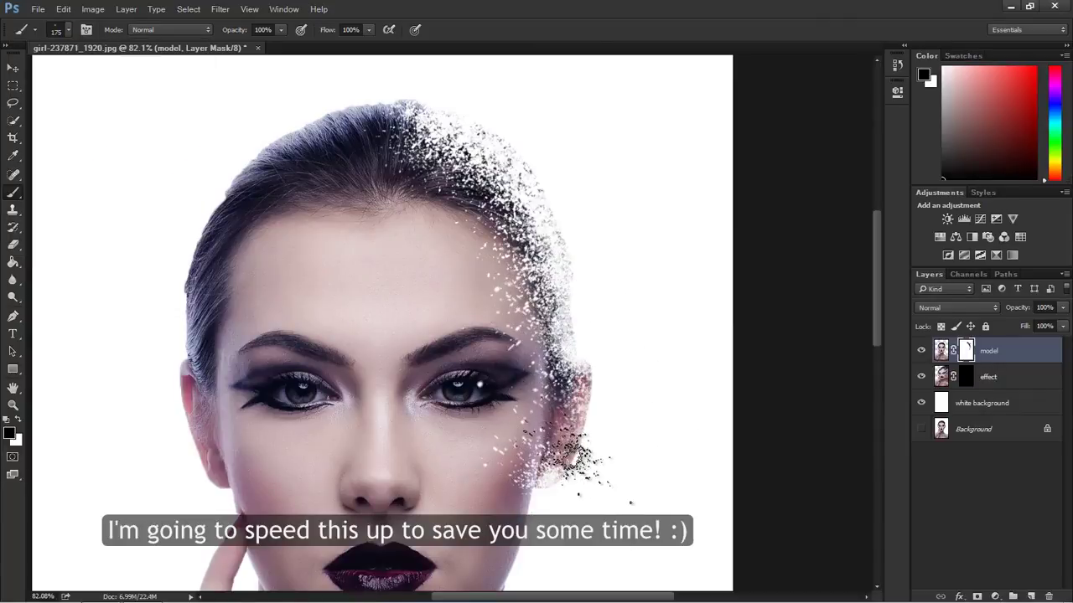
pyautogui.press('[')
pyautogui.press('[')
pyautogui.moveTo(587, 373); pyautogui.dragTo(594, 452)
pyautogui.scroll(-3, 593, 452)
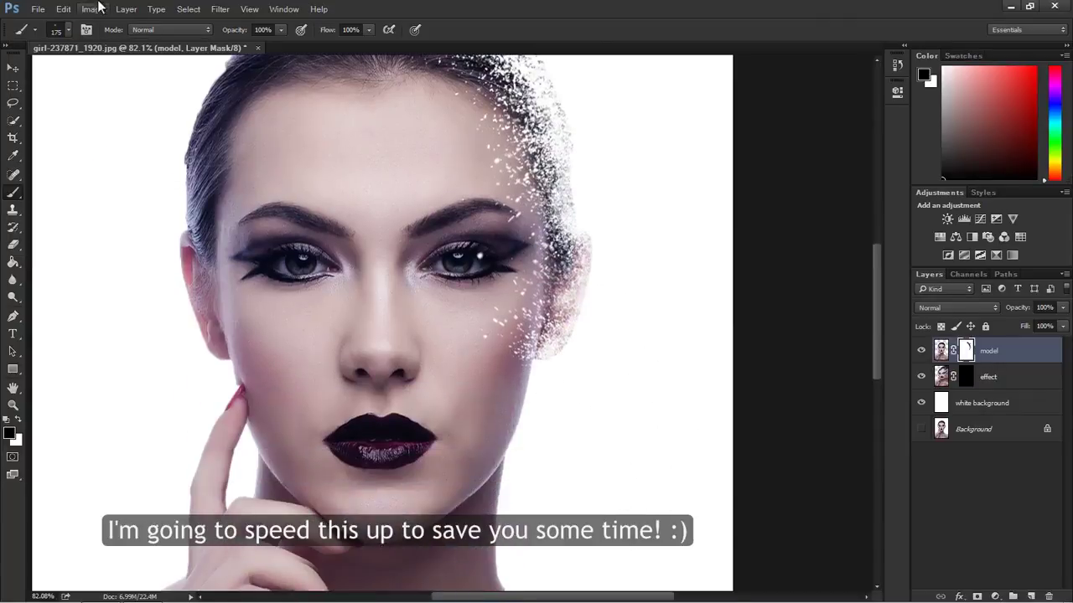
# Scatter particles along the jaw and lower neck with the 2444 brush at 150–175 px.
pyautogui.click(69, 29)
pyautogui.doubleClick(88, 224)
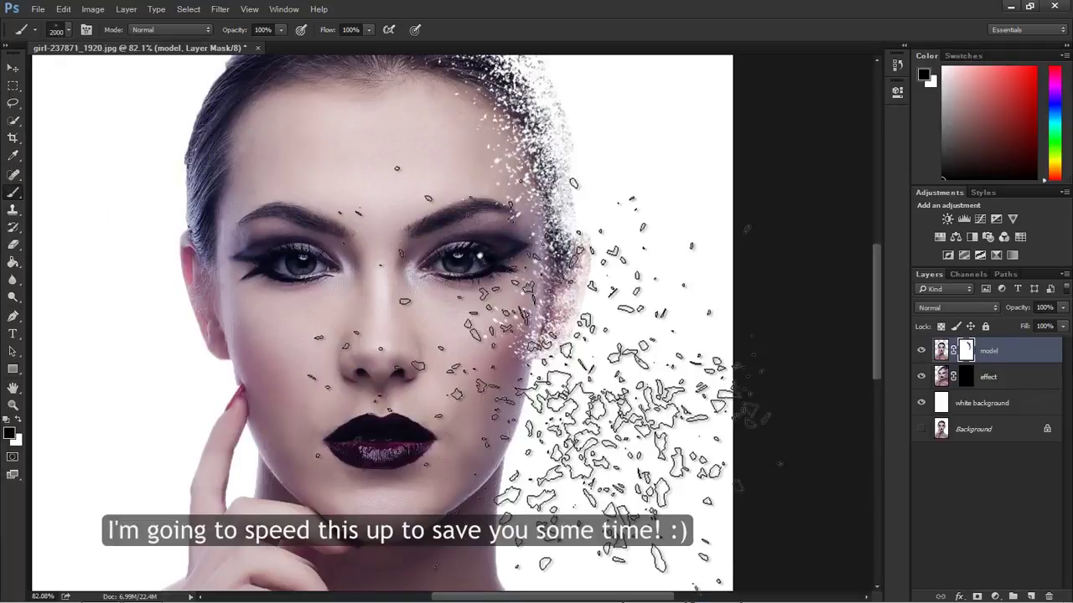
pyautogui.press('[')
pyautogui.press('[')
pyautogui.press('[')
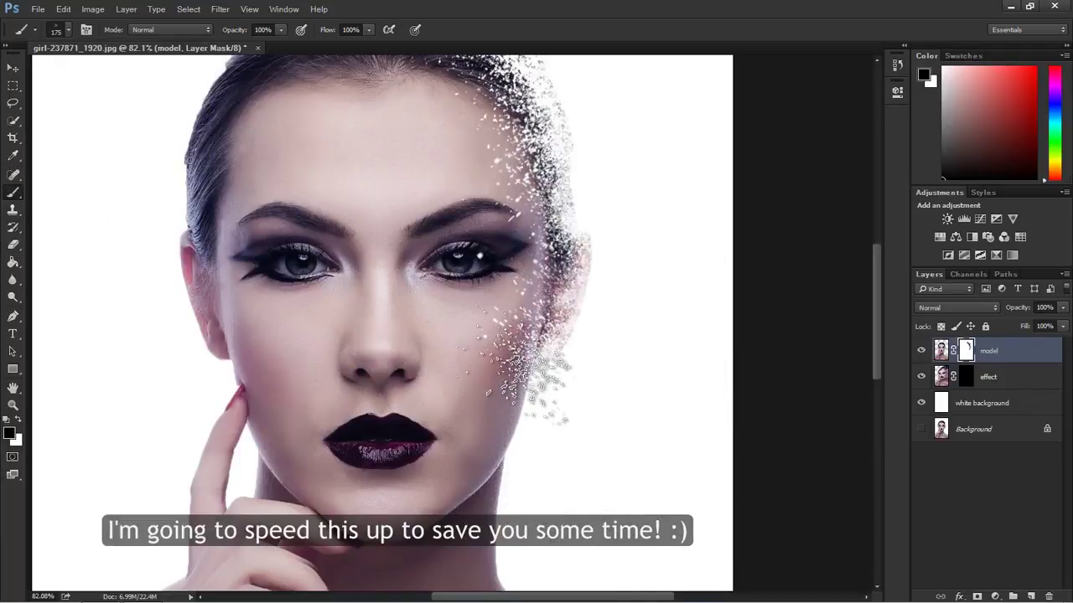
pyautogui.click(69, 29)
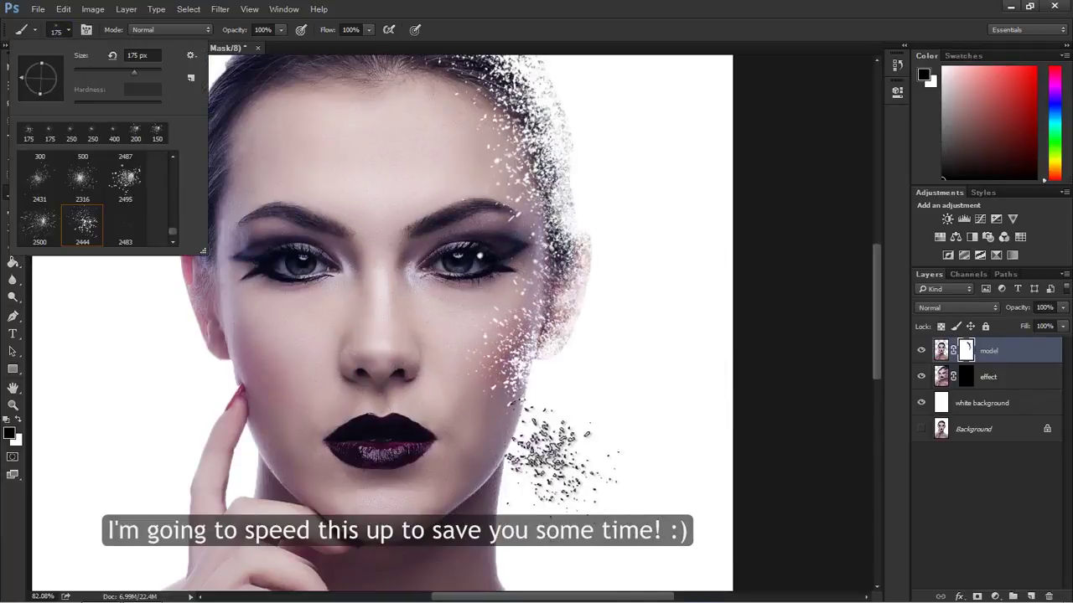
pyautogui.moveTo(575, 443)
pyautogui.mouseDown()
pyautogui.moveTo(520, 419)
pyautogui.moveTo(559, 365)
pyautogui.moveTo(501, 503)
pyautogui.mouseUp()
pyautogui.press(']')
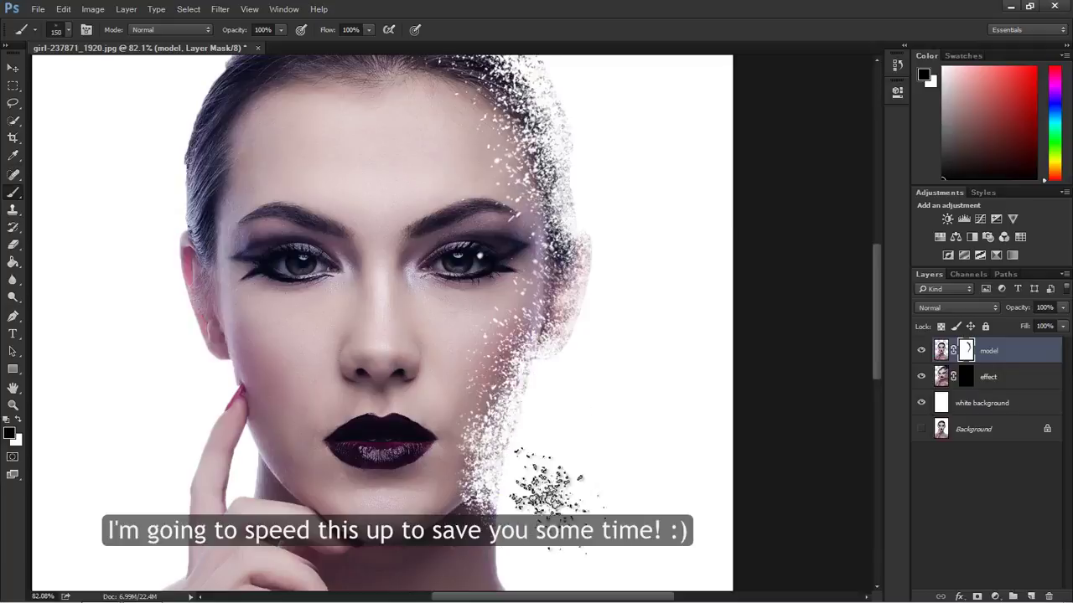
pyautogui.scroll(-3, 503, 477)
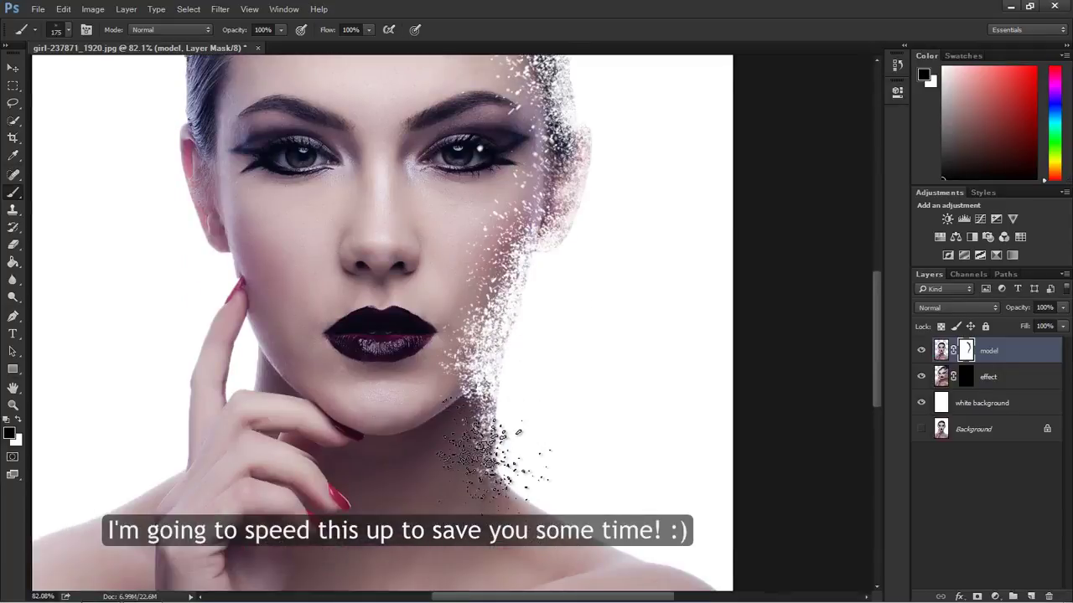
pyautogui.moveTo(490, 457)
pyautogui.mouseDown()
pyautogui.moveTo(482, 444)
pyautogui.moveTo(502, 402)
pyautogui.moveTo(507, 469)
pyautogui.mouseUp()
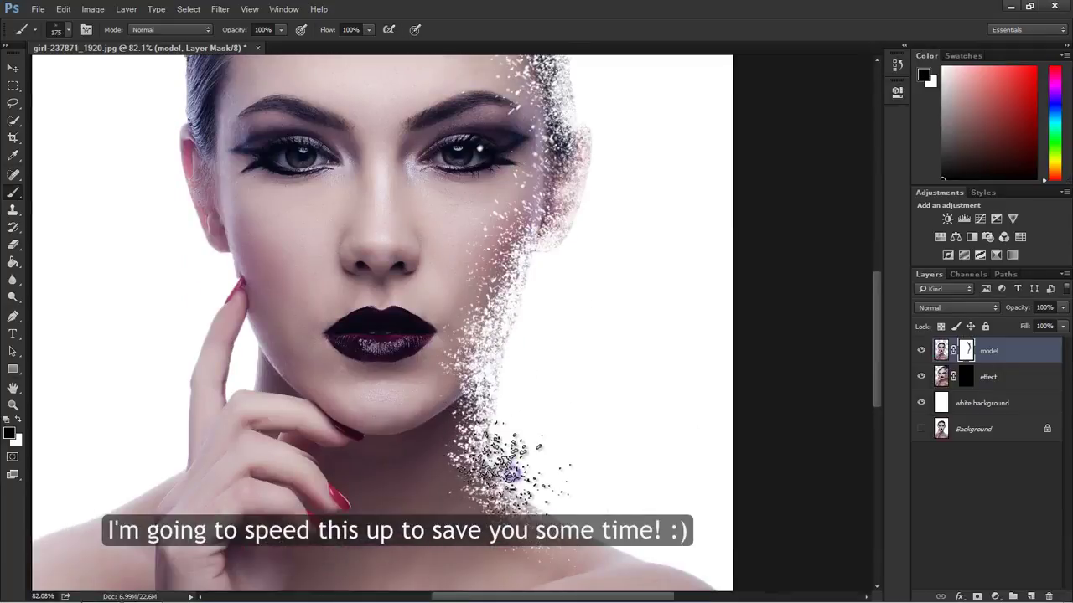
# Scatter dispersion particles across the shoulder.
pyautogui.press('[')
pyautogui.press('[')
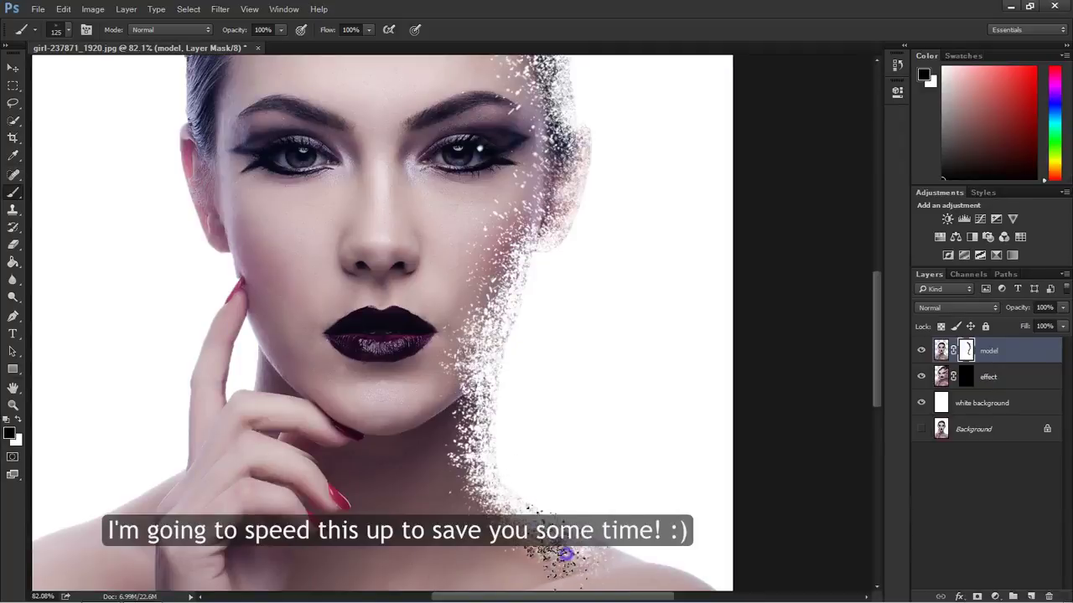
pyautogui.scroll(-3, 566, 553)
pyautogui.press(']')
pyautogui.press(']')
pyautogui.press(']')
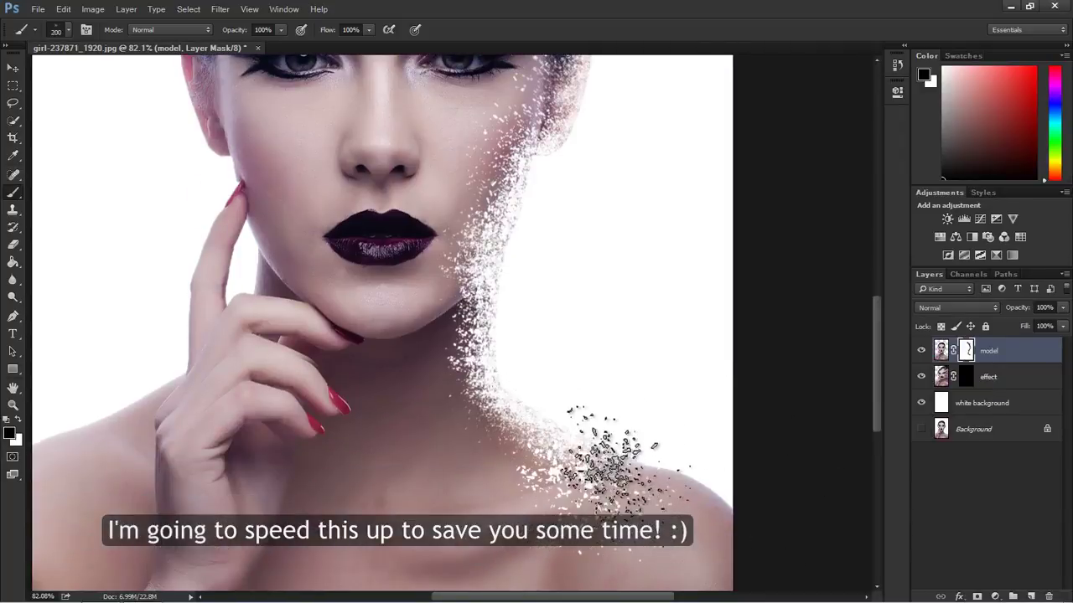
pyautogui.moveTo(610, 460)
pyautogui.mouseDown()
pyautogui.moveTo(678, 507)
pyautogui.moveTo(646, 478)
pyautogui.moveTo(442, 442)
pyautogui.mouseUp()
pyautogui.scroll(6, 444, 427)
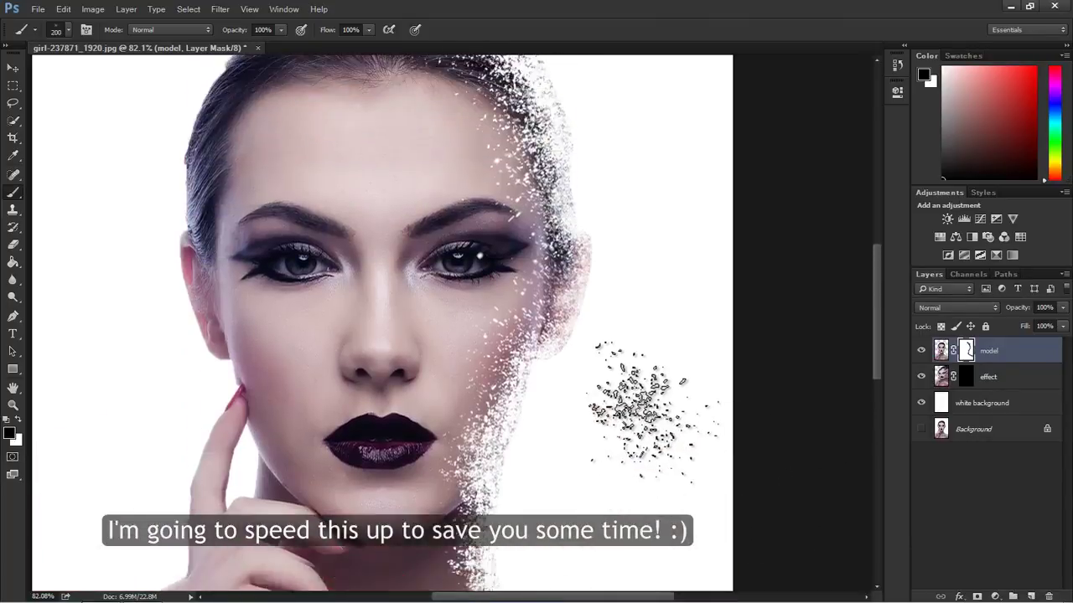
pyautogui.scroll(4, 634, 371)
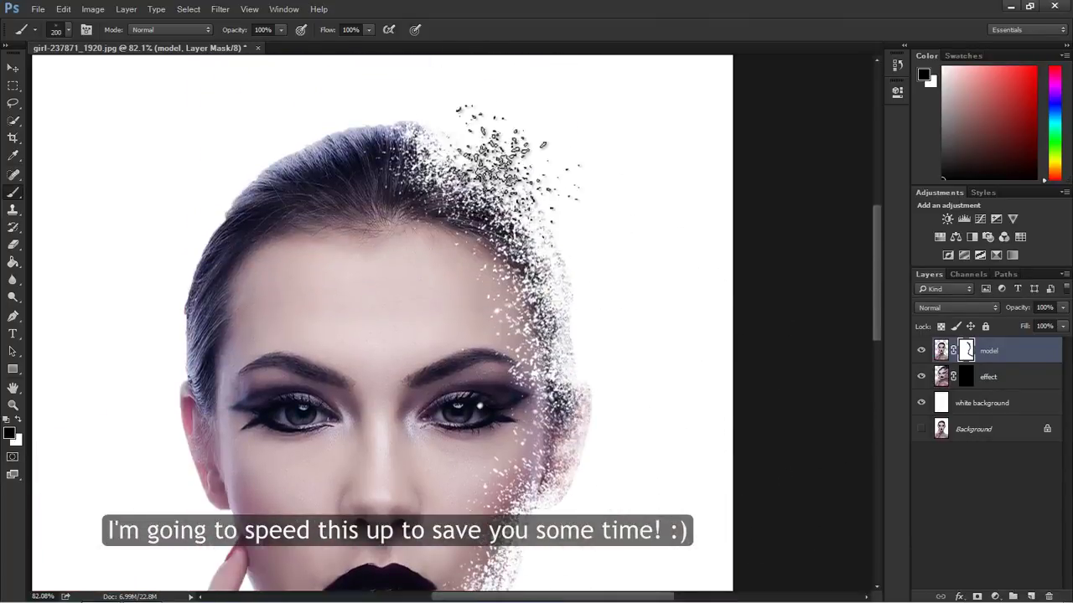
pyautogui.scroll(-2, 646, 347)
pyautogui.scroll(-1, 649, 369)
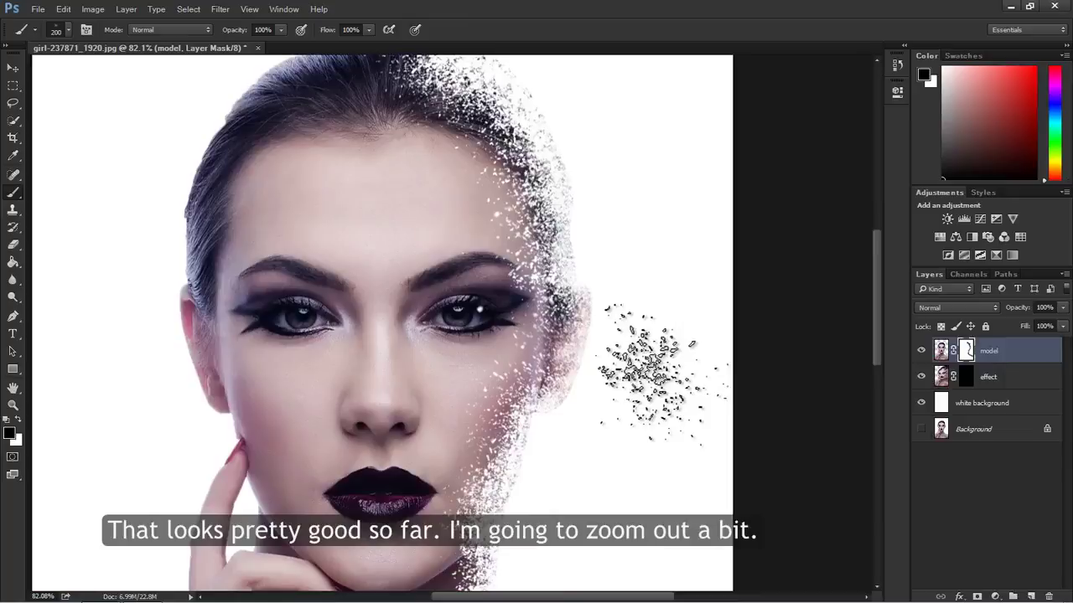
pyautogui.scroll(-1, 645, 369)
# Zoom in on the face and ready a white 60 px hard round brush.
pyautogui.click(13, 407)
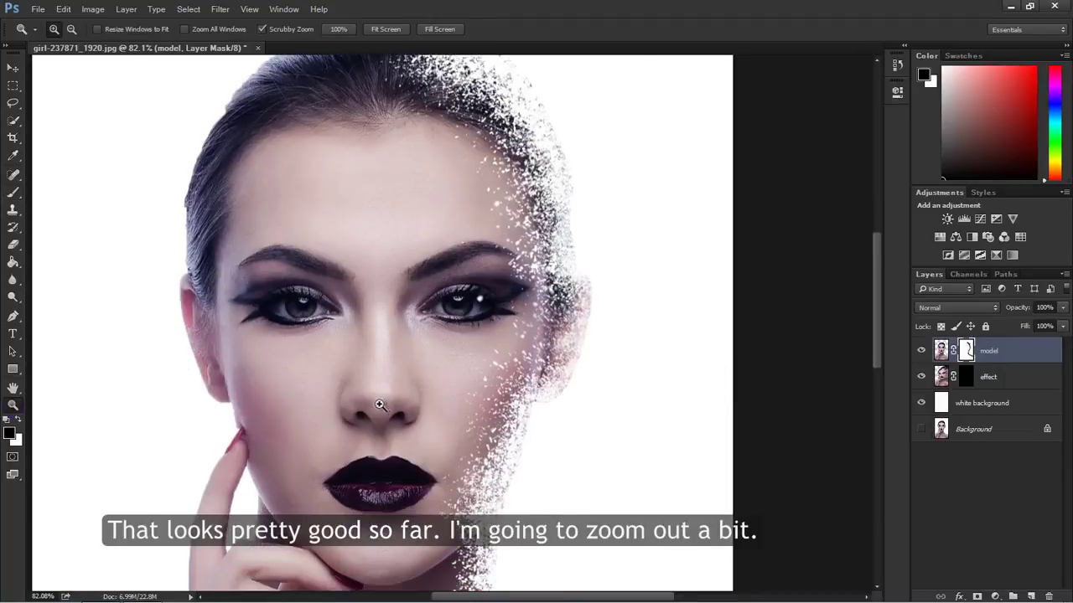
pyautogui.moveTo(380, 406); pyautogui.dragTo(326, 404)
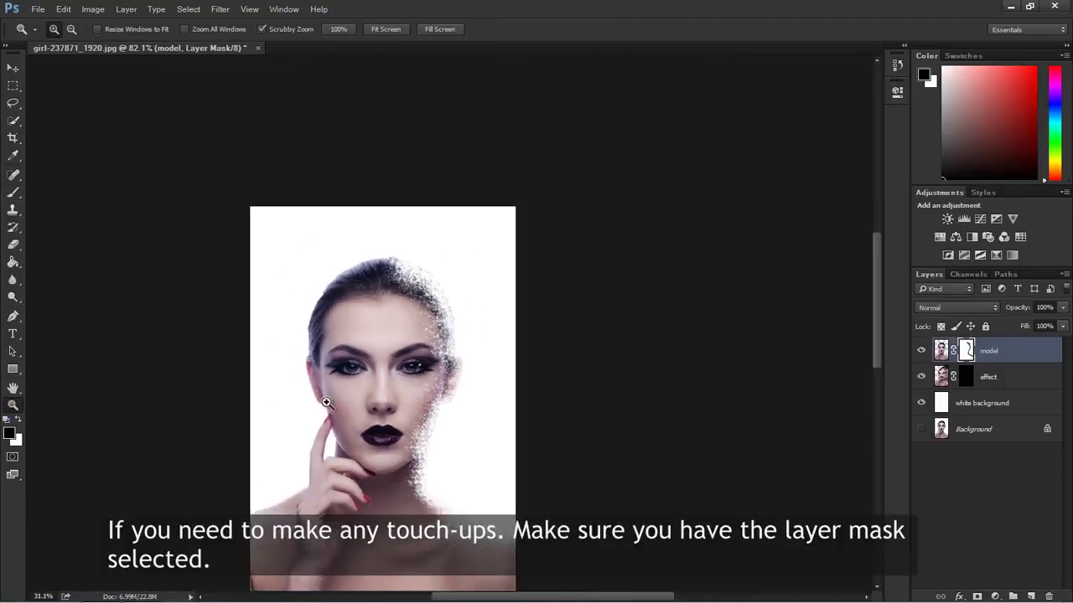
pyautogui.moveTo(493, 261); pyautogui.dragTo(566, 267)
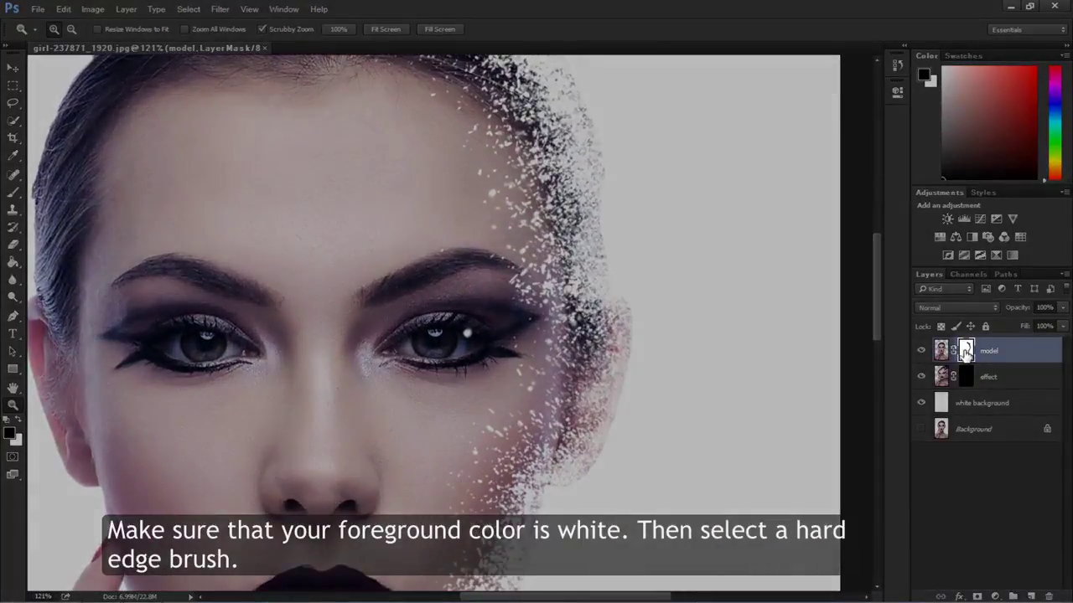
pyautogui.click(18, 428)
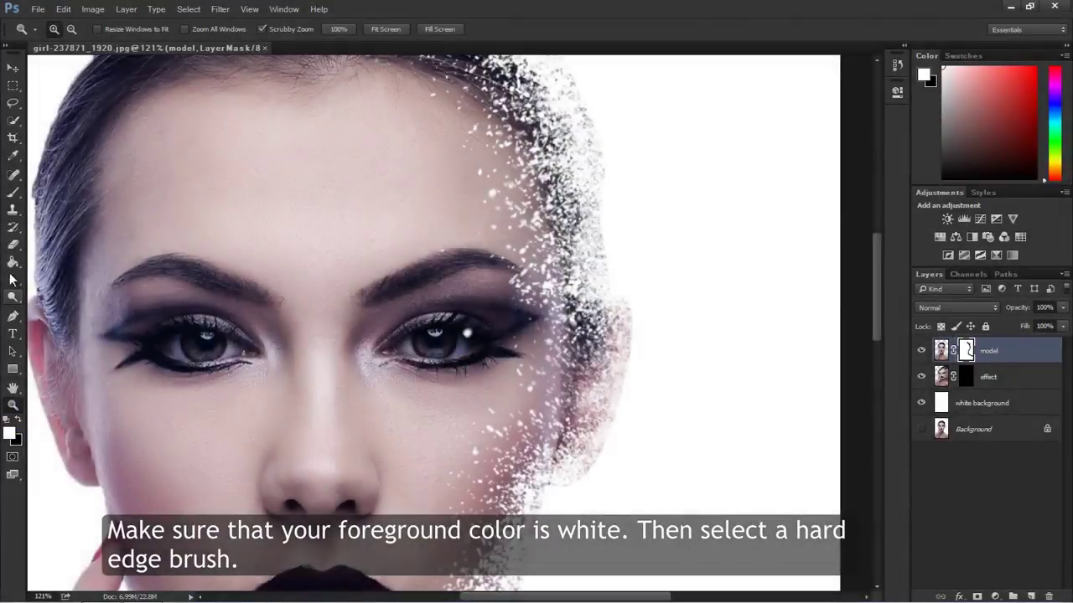
pyautogui.click(13, 191)
pyautogui.click(68, 30)
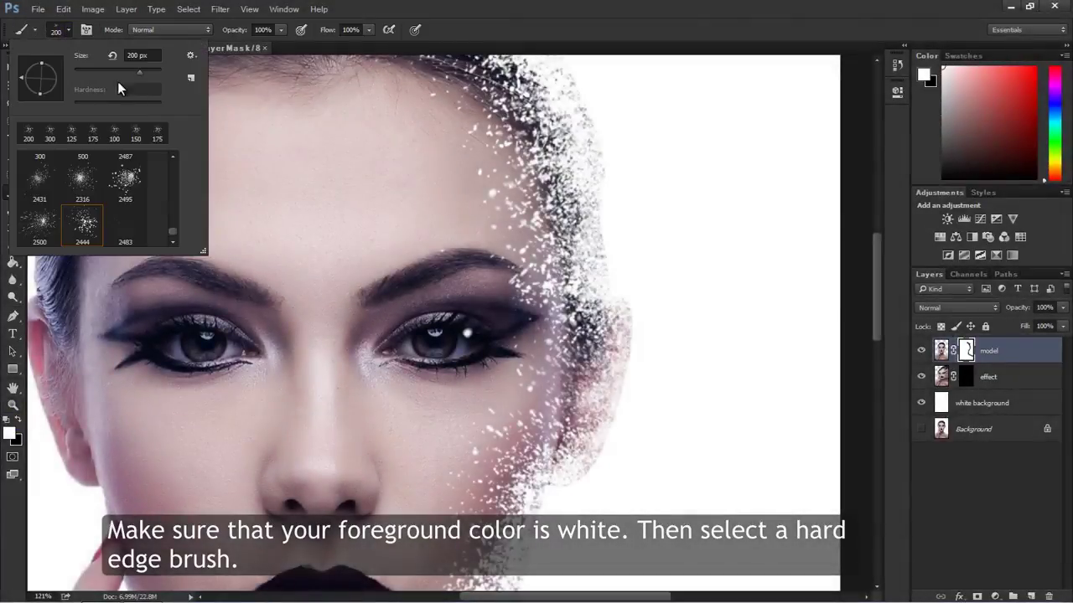
pyautogui.moveTo(174, 228)
pyautogui.mouseDown()
pyautogui.moveTo(172, 201)
pyautogui.moveTo(171, 220)
pyautogui.mouseUp()
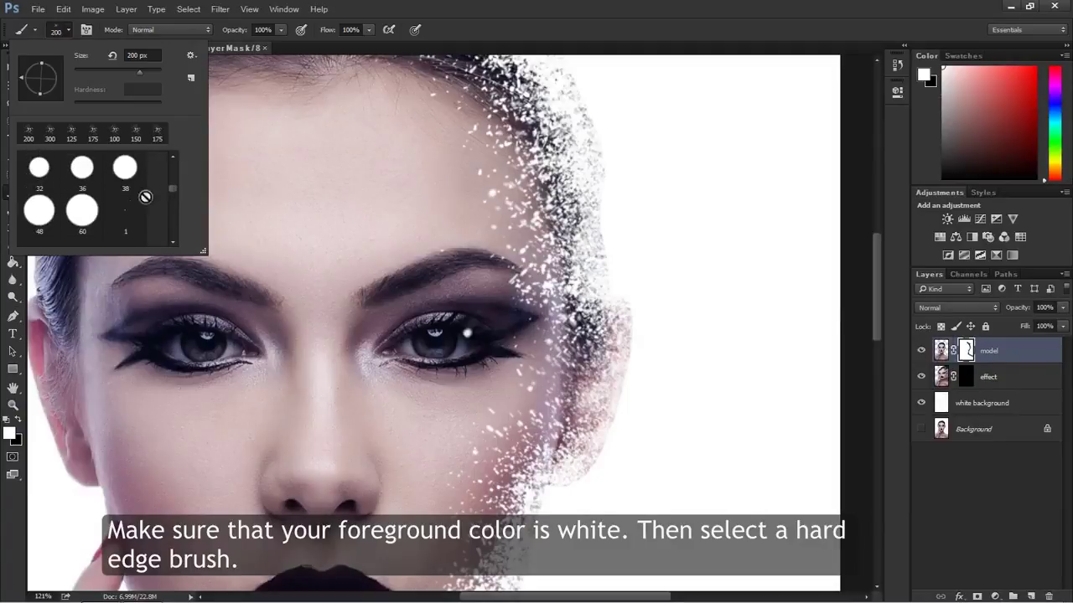
pyautogui.doubleClick(77, 217)
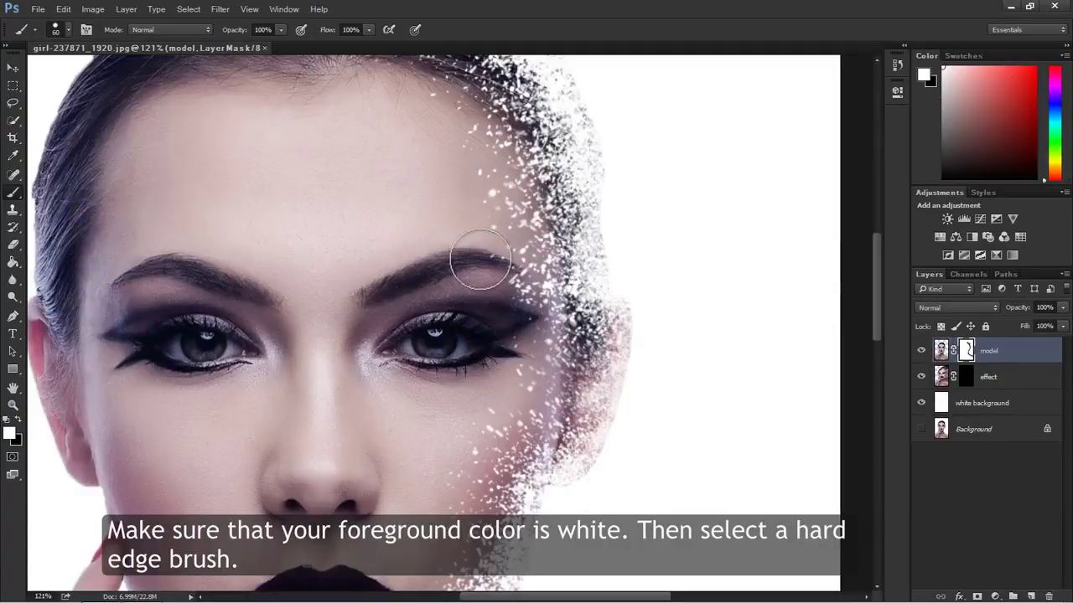
# Paint white on the model mask to fill the gaps around the chin and neck.
pyautogui.scroll(-3, 407, 426)
pyautogui.scroll(-3, 395, 419)
pyautogui.scroll(-4, 383, 422)
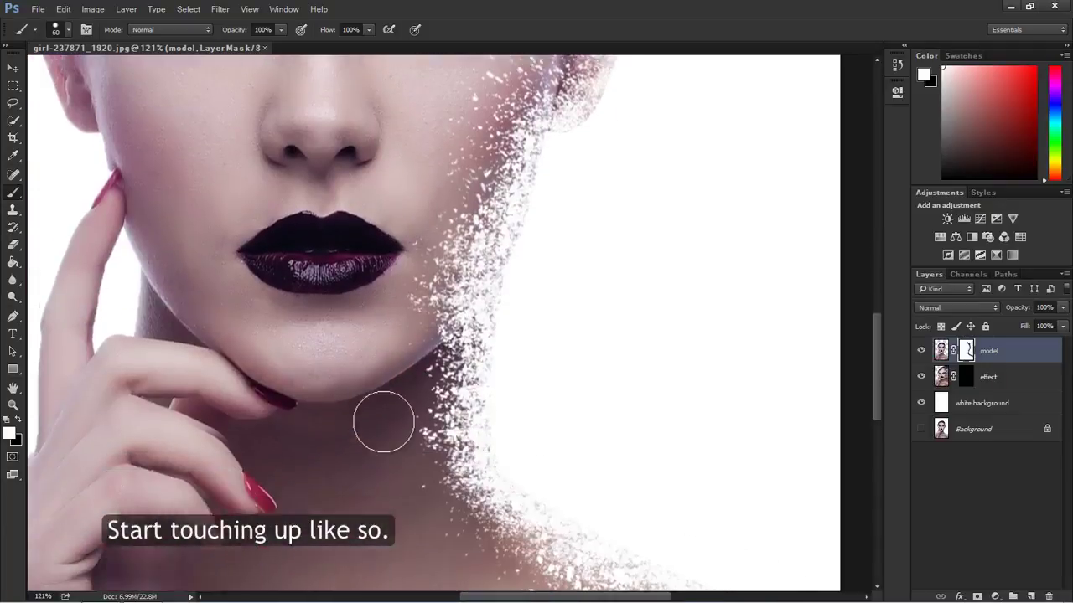
pyautogui.scroll(-2, 383, 421)
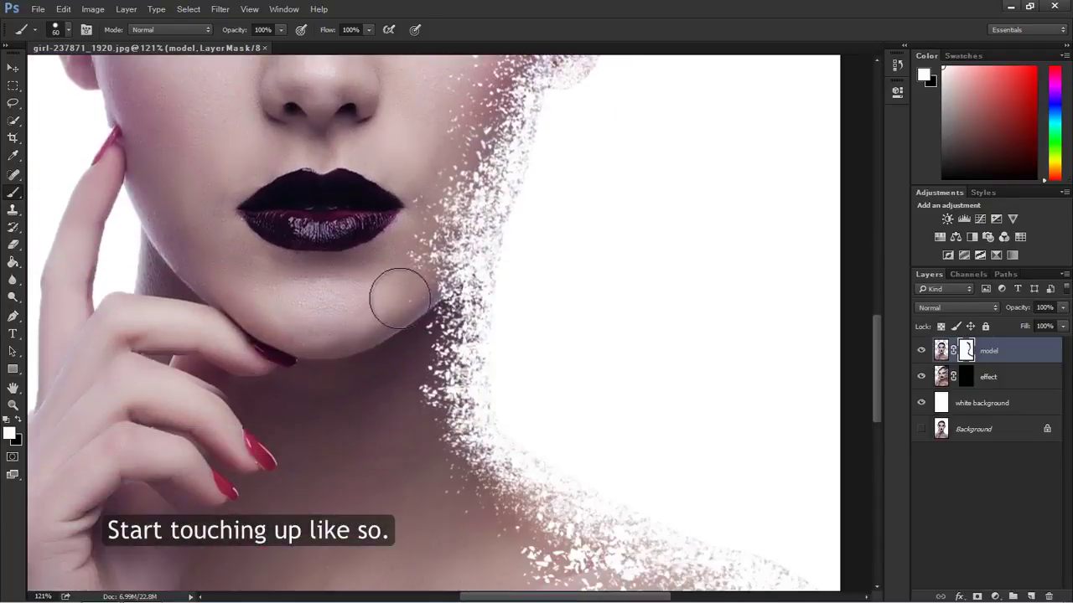
pyautogui.scroll(-6, 383, 450)
pyautogui.scroll(4, 388, 442)
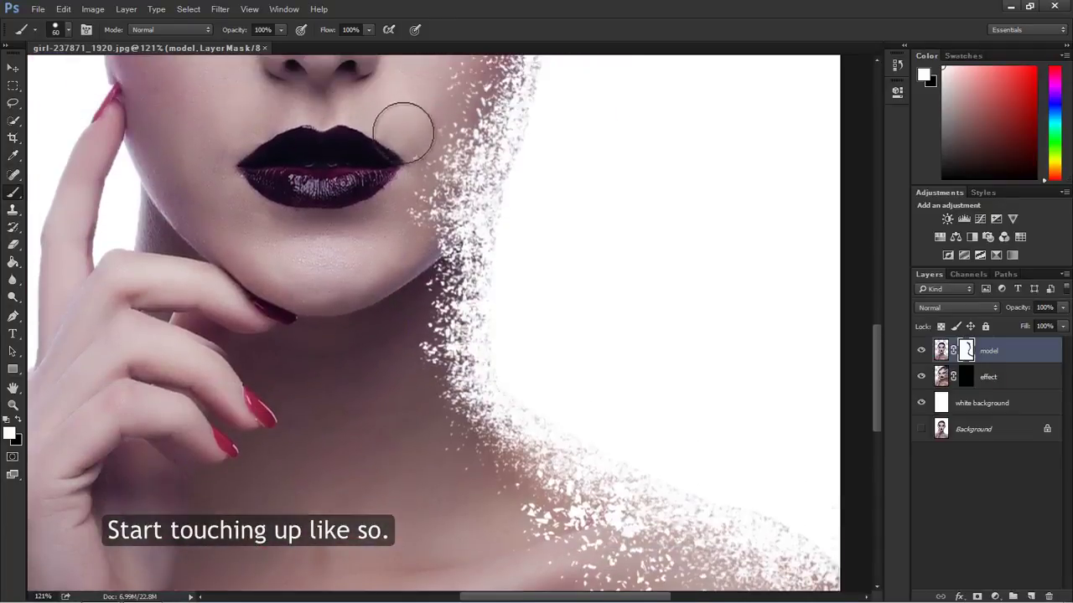
pyautogui.scroll(-1, 435, 472)
pyautogui.scroll(-5, 445, 477)
pyautogui.scroll(-4, 453, 486)
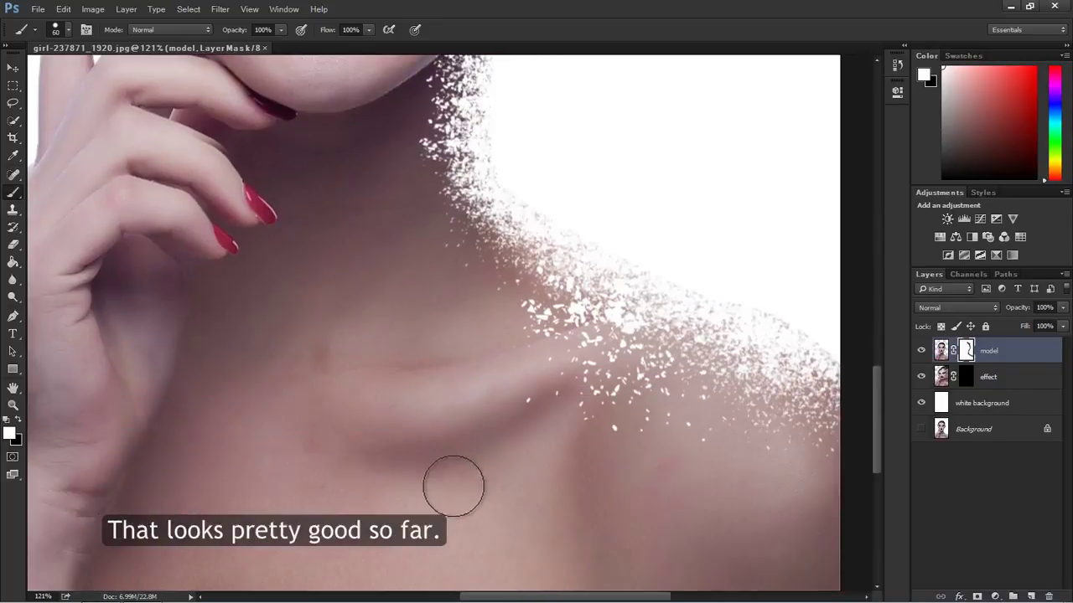
pyautogui.moveTo(874, 411); pyautogui.dragTo(855, 251)
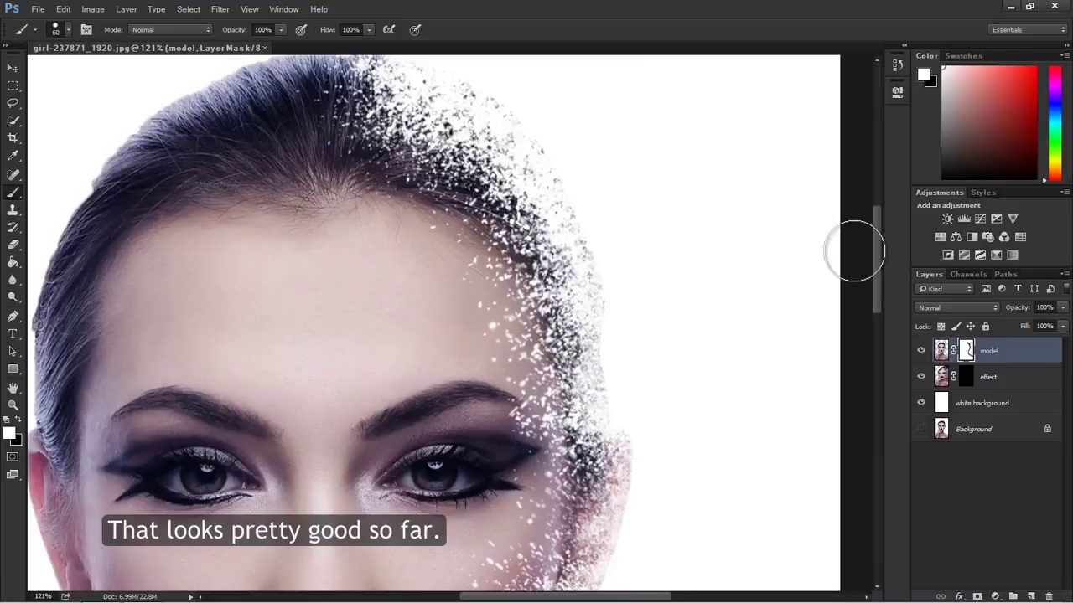
# Select the effect layer's mask and choose the 2444 particle brush.
pyautogui.click(966, 377)
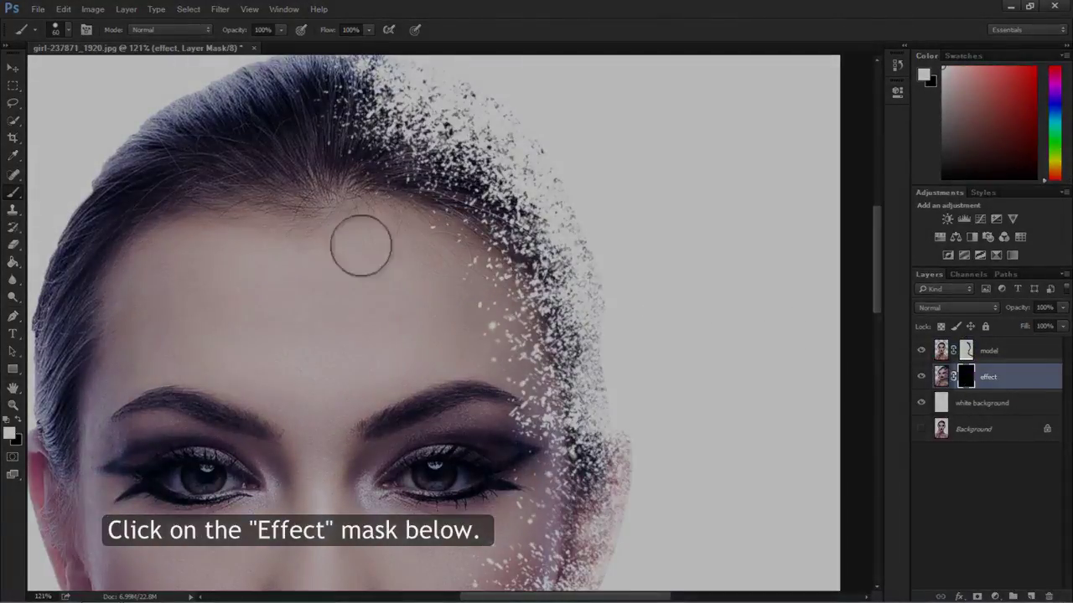
pyautogui.click(68, 30)
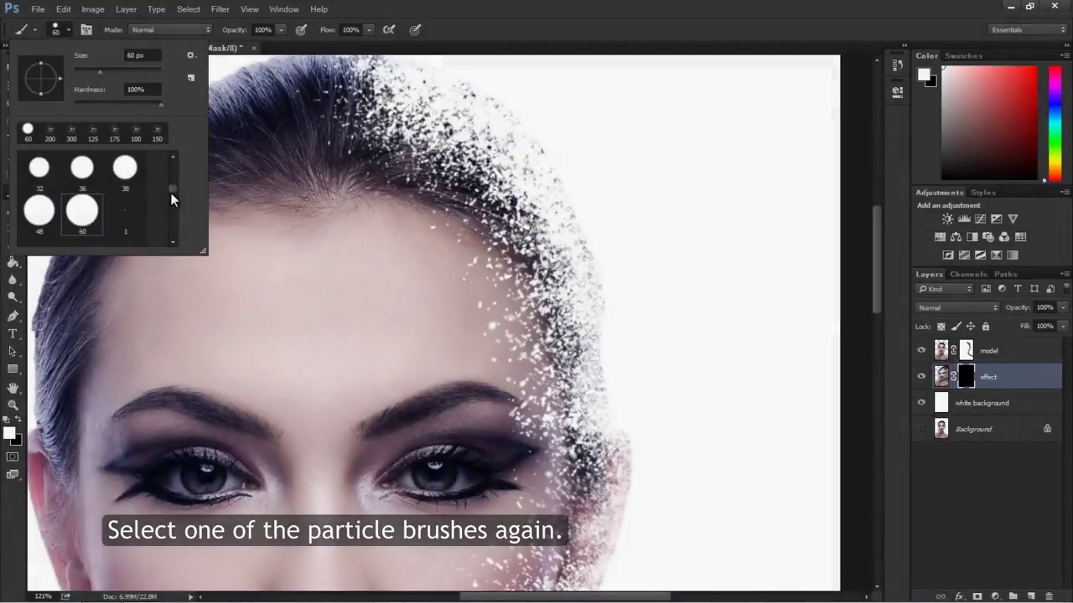
pyautogui.moveTo(171, 191); pyautogui.dragTo(165, 233)
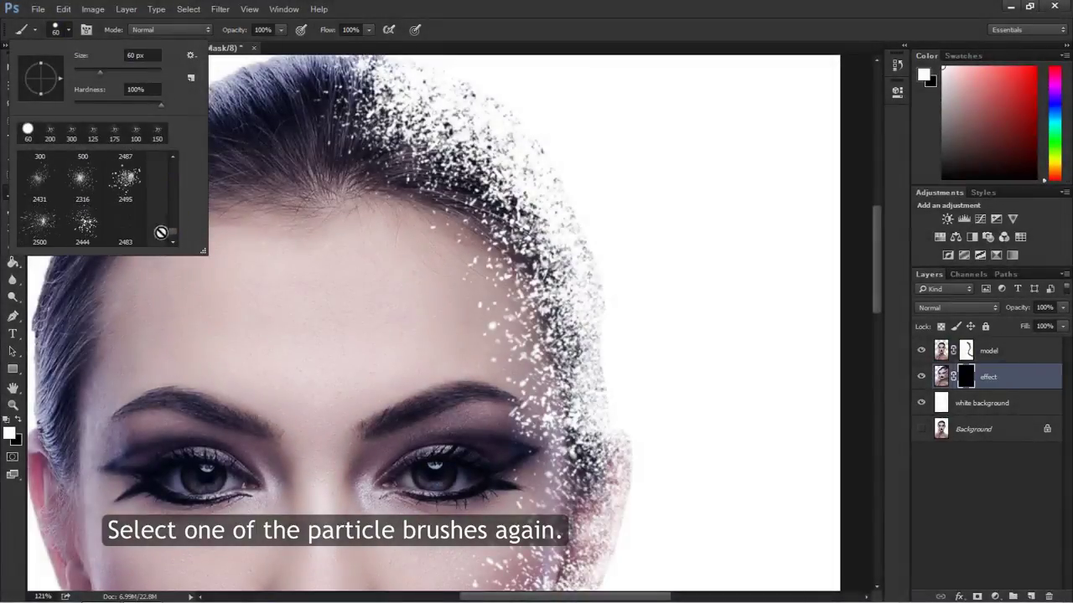
pyautogui.doubleClick(83, 224)
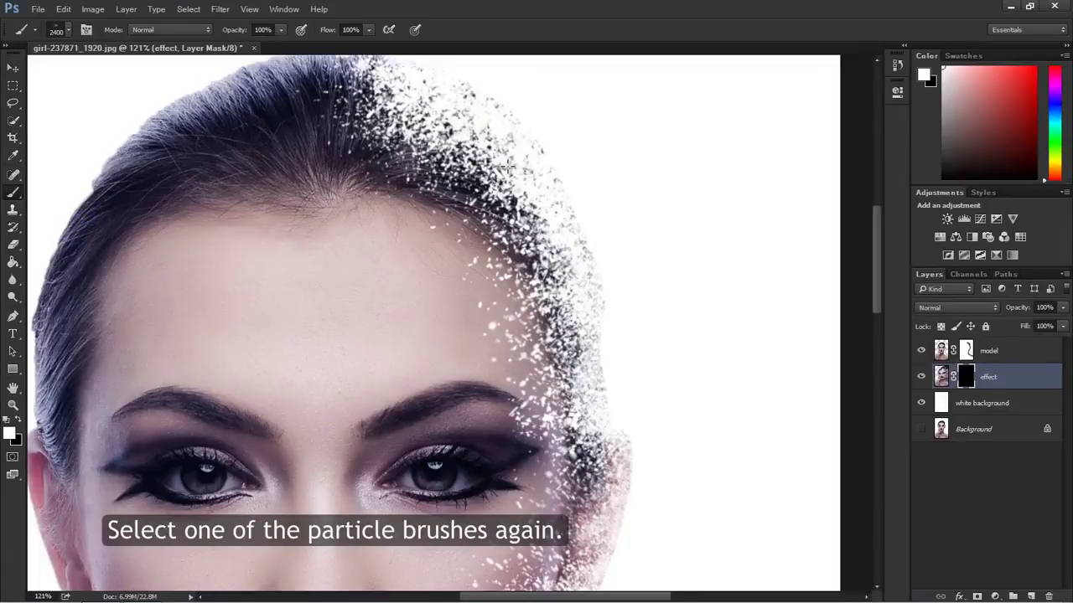
# Resize the particle brush and stamp fragments flying off the hair edge.
pyautogui.press('[')
pyautogui.press('[')
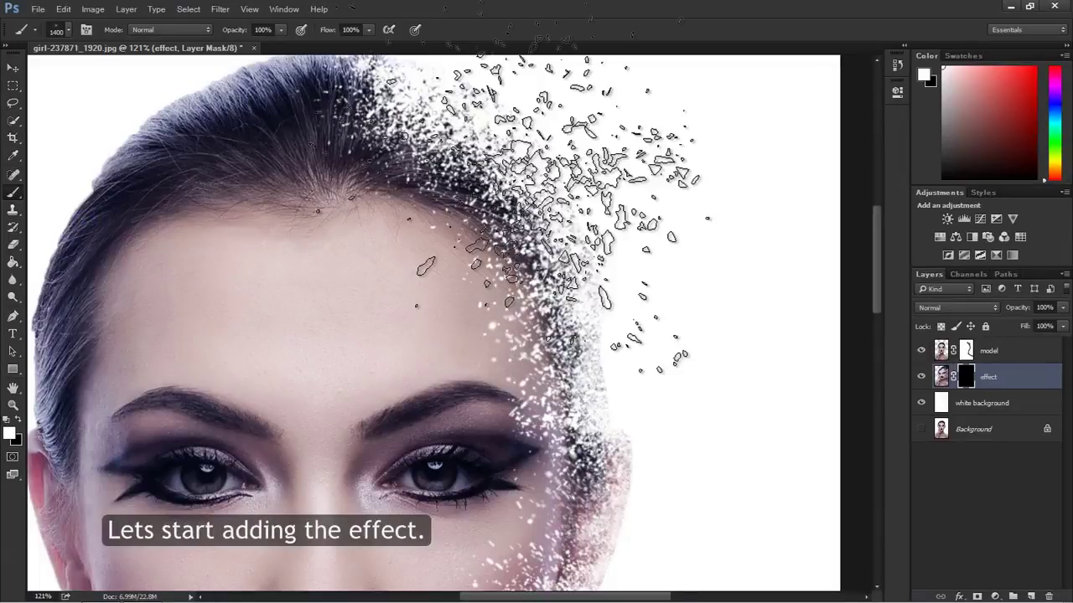
pyautogui.press('[')
pyautogui.press('[')
pyautogui.press('[')
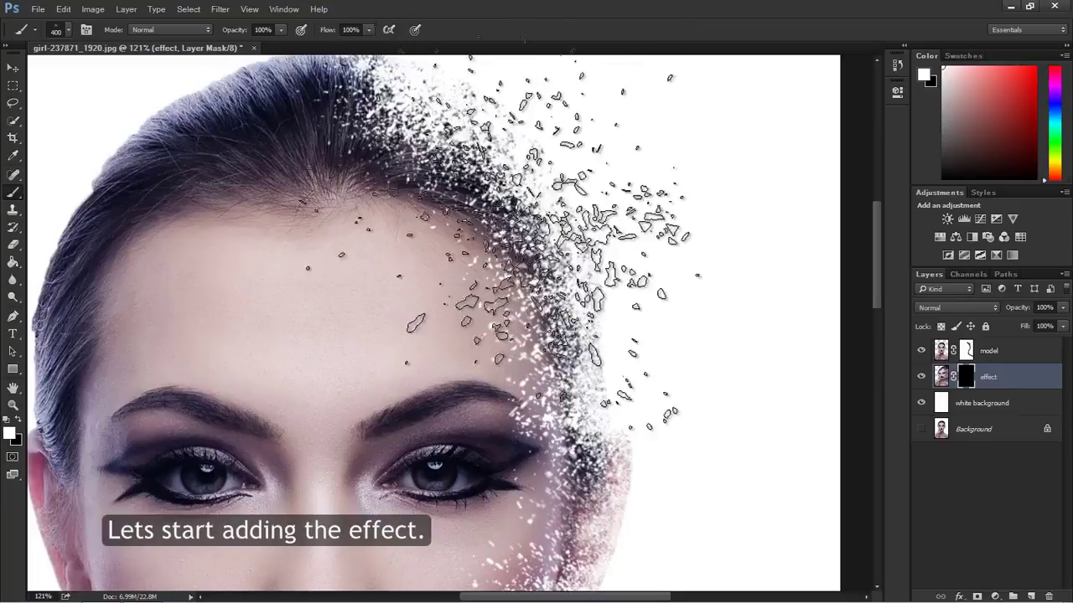
pyautogui.scroll(3, 469, 251)
pyautogui.scroll(3, 452, 285)
pyautogui.press(']')
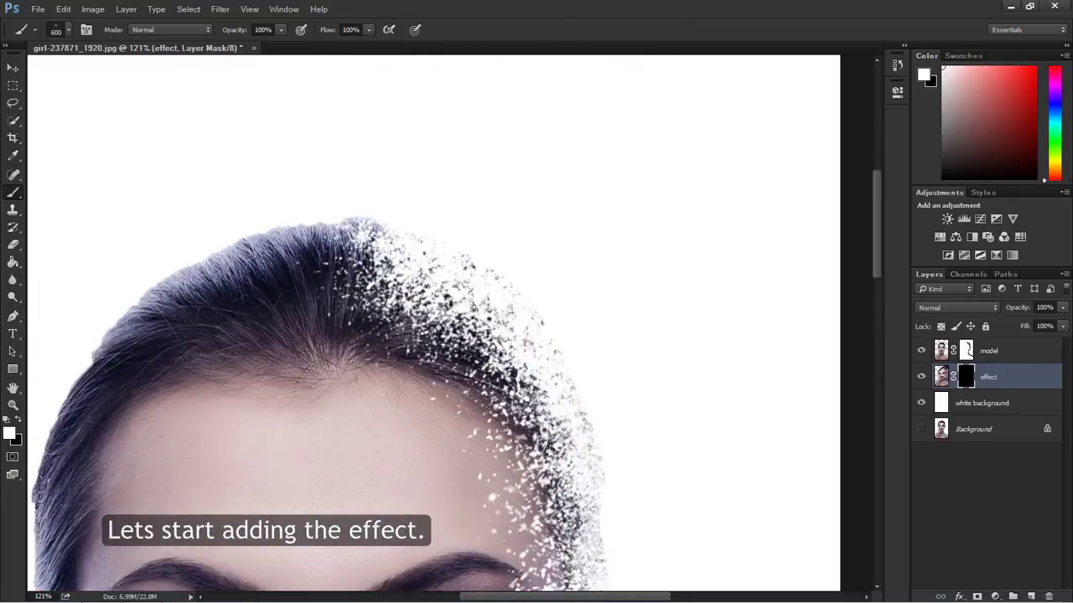
pyautogui.click(475, 352)
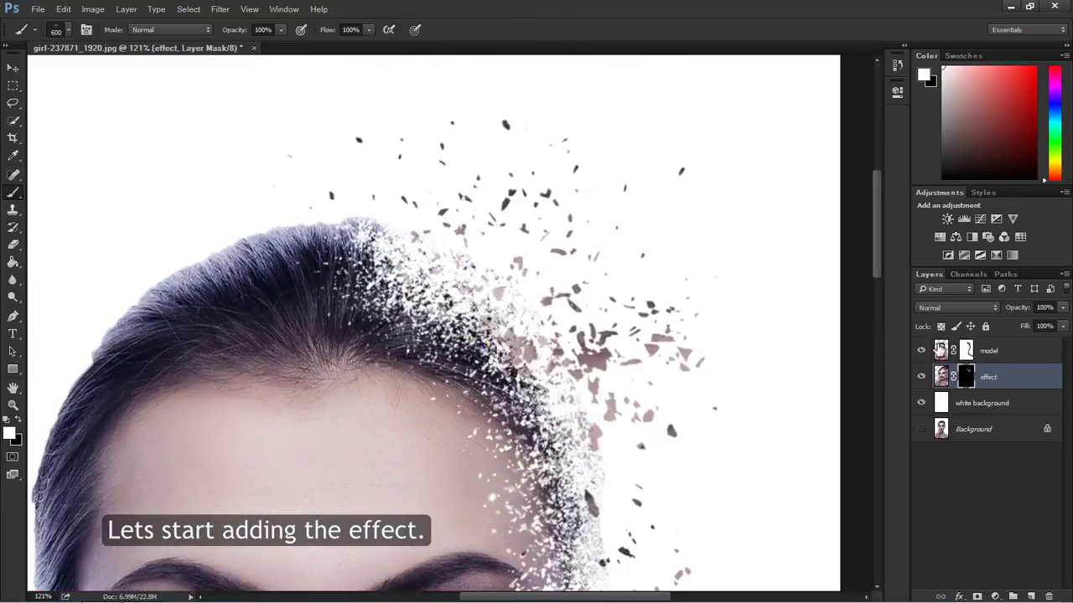
# Enlarge the brush from 250 to 800, stamp particles beside the hair, then undo.
pyautogui.scroll(-3, 637, 402)
pyautogui.scroll(-3, 637, 402)
pyautogui.press('[')
pyautogui.press('[')
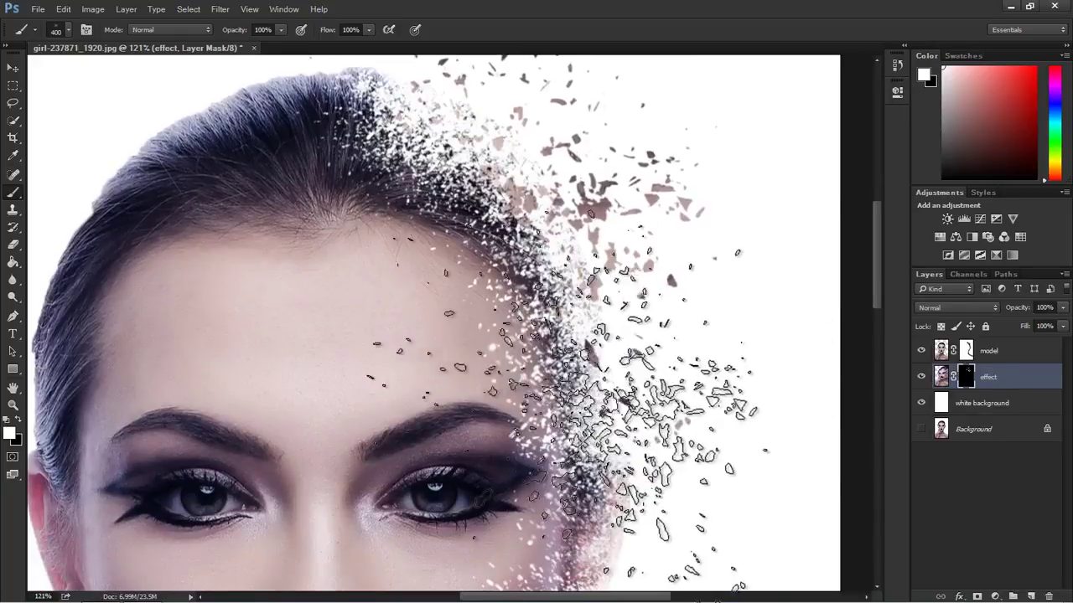
pyautogui.press('[')
pyautogui.press('[')
pyautogui.press('[')
pyautogui.scroll(1, 393, 365)
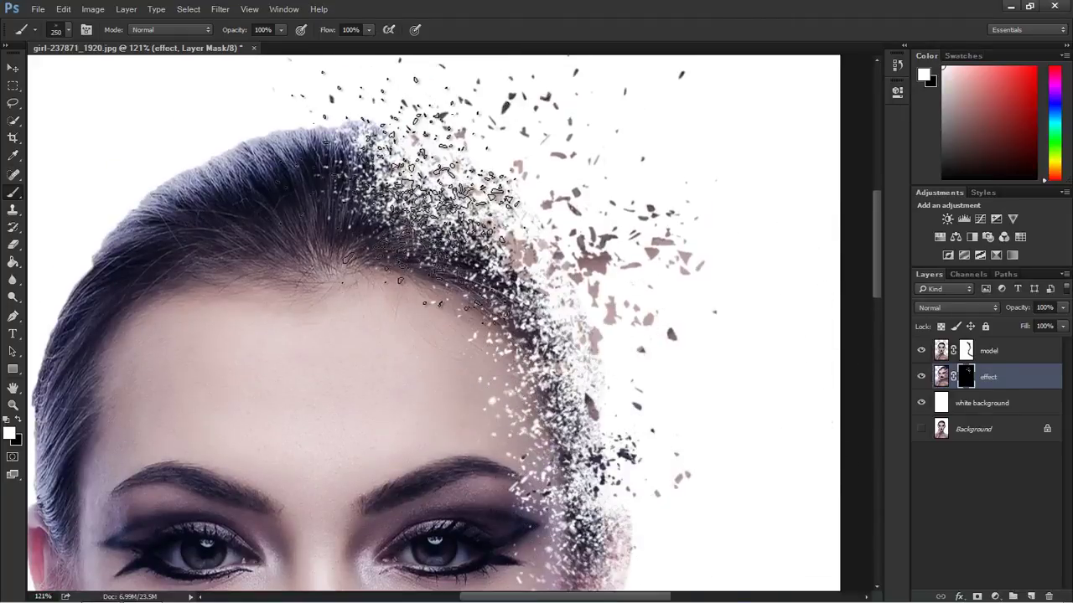
pyautogui.scroll(2, 410, 213)
pyautogui.scroll(1, 394, 222)
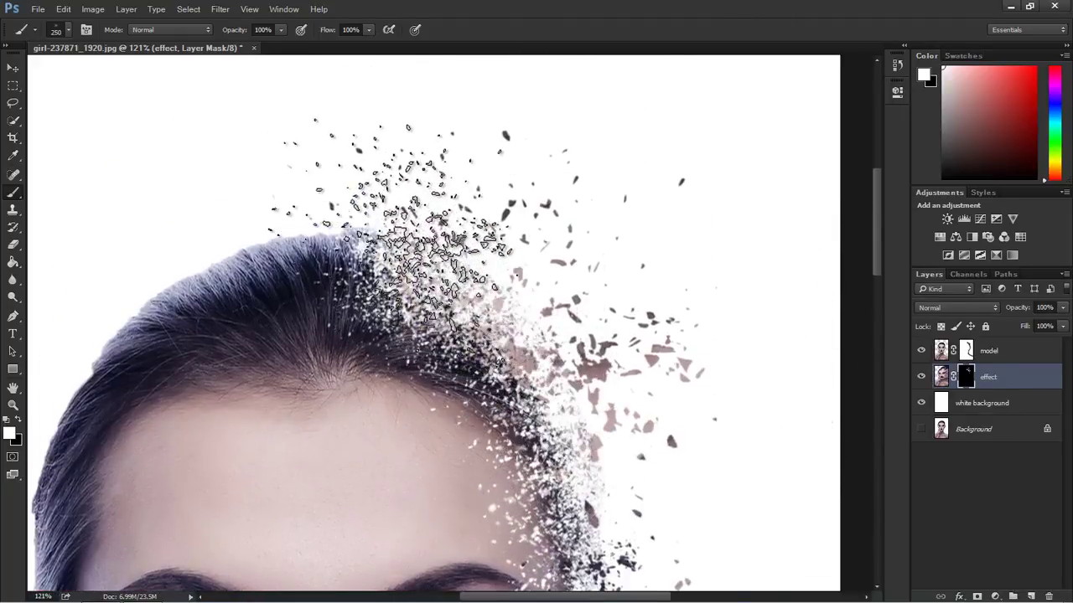
pyautogui.press(']')
pyautogui.press(']')
pyautogui.press(']')
pyautogui.scroll(1, 402, 251)
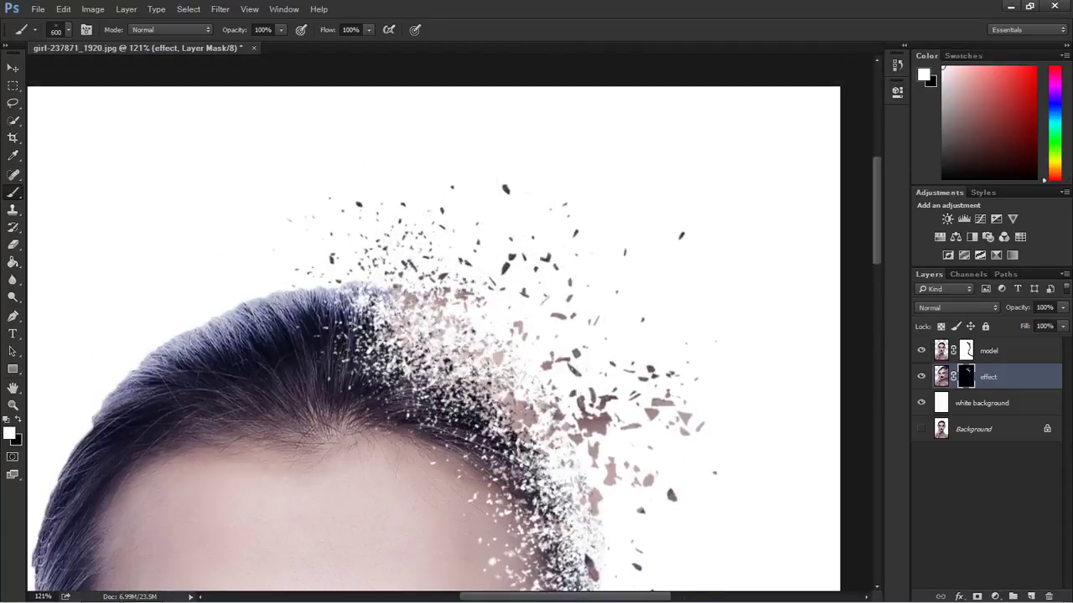
pyautogui.press(']')
pyautogui.press(']')
pyautogui.click(519, 386)
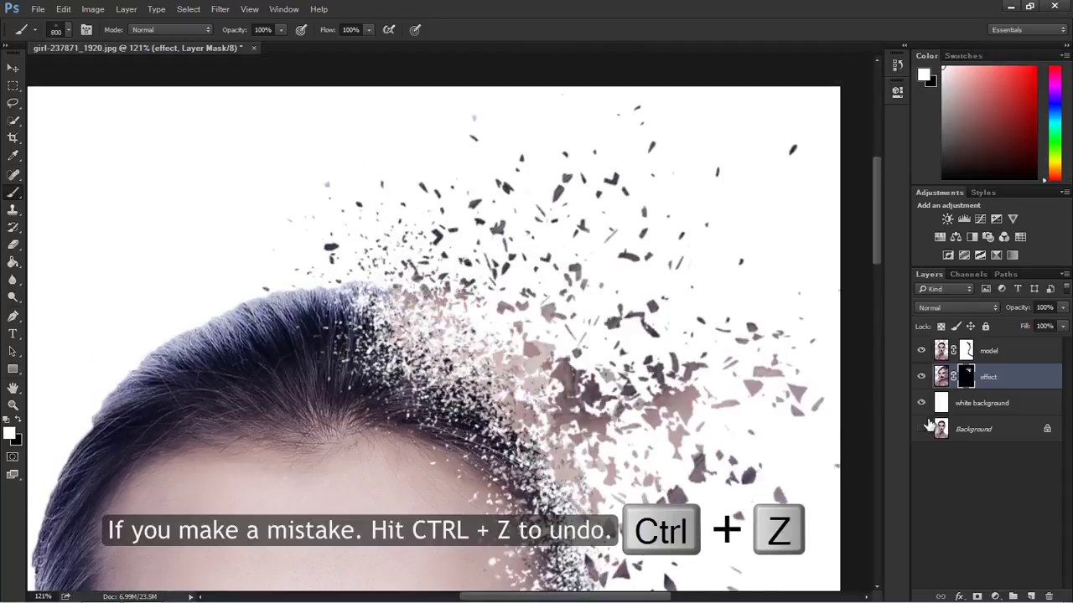
pyautogui.hotkey('ctrl', 'z')
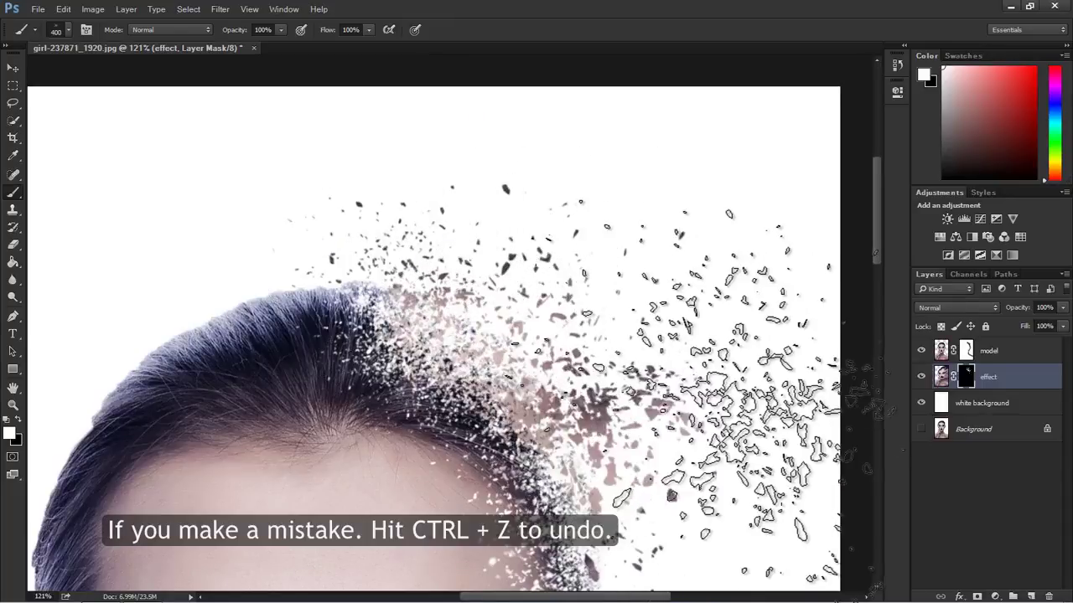
# Shrink the brush, paint particles on the white beside the face, then undo the stray stroke.
pyautogui.press('[')
pyautogui.press('[')
pyautogui.press('[')
pyautogui.scroll(-5, 729, 394)
pyautogui.scroll(-2, 729, 393)
pyautogui.press('[')
pyautogui.press('[')
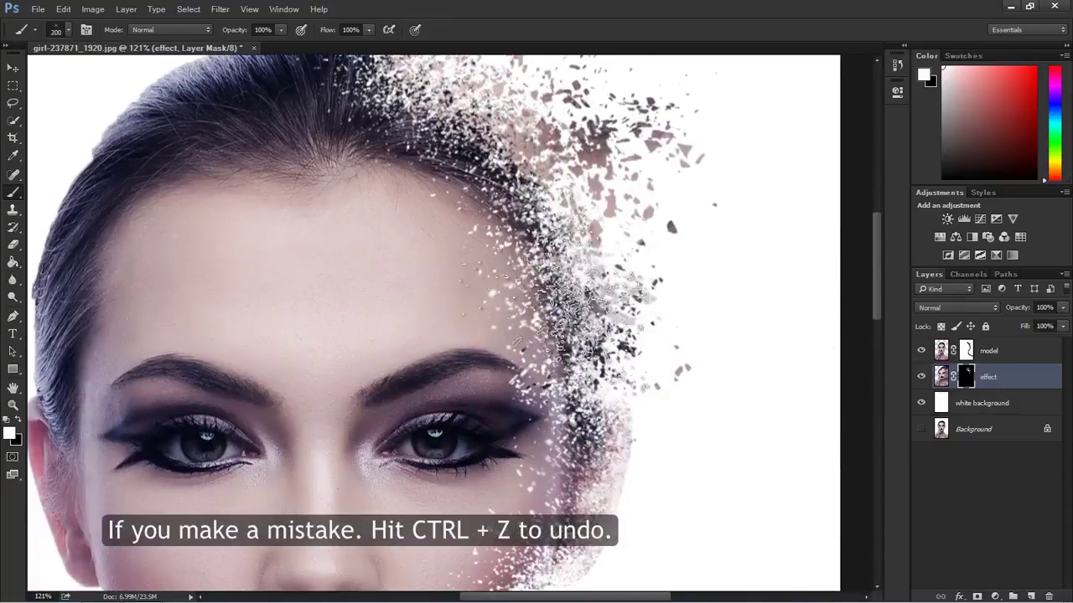
pyautogui.scroll(-2, 586, 243)
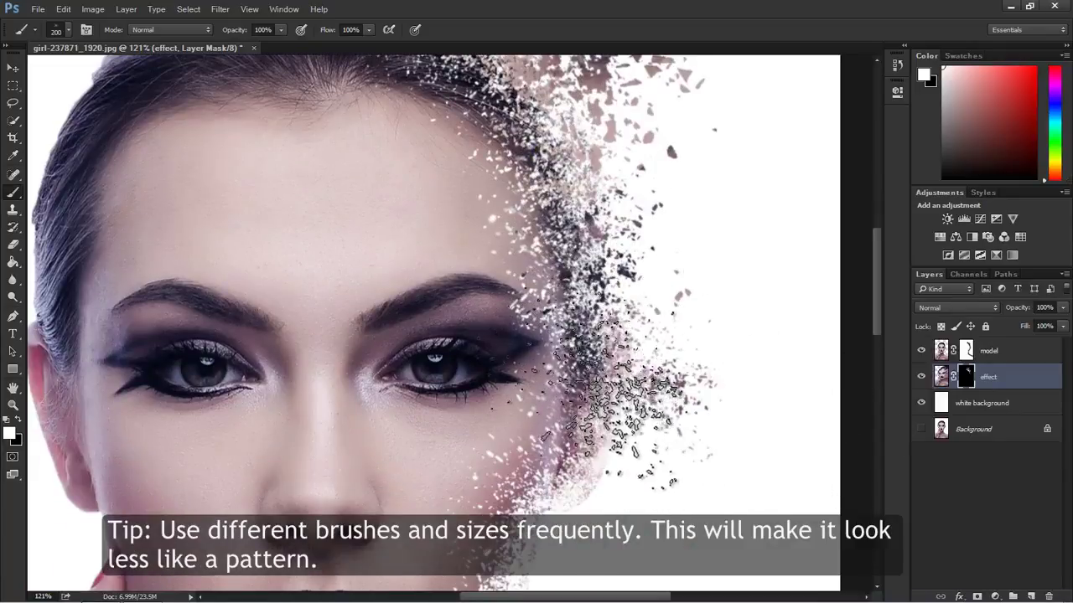
pyautogui.moveTo(754, 335); pyautogui.dragTo(850, 360)
pyautogui.hotkey('ctrl', 'z')
# Switch to another scatter brush preset and adjust its size down the right side.
pyautogui.click(68, 32)
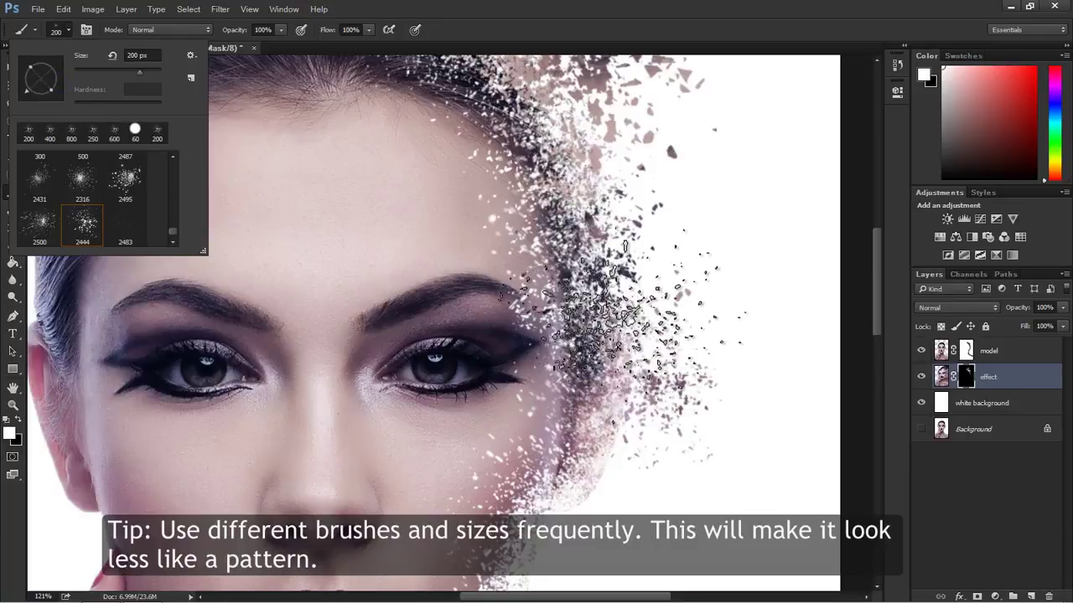
pyautogui.click(620, 318)
pyautogui.scroll(-3, 604, 453)
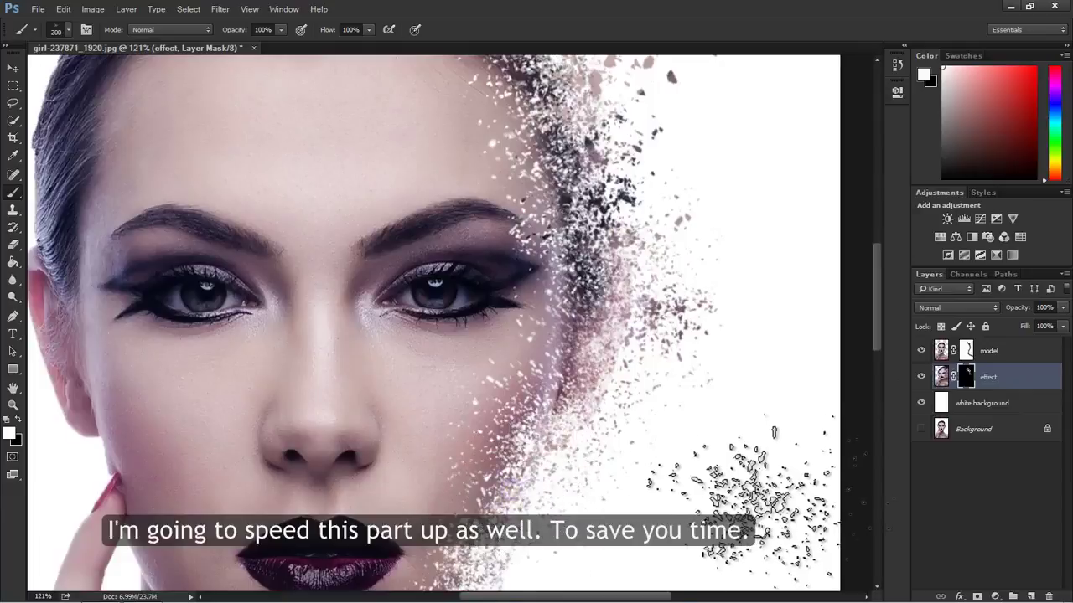
pyautogui.scroll(-3, 637, 469)
pyautogui.press('[')
pyautogui.press('[')
pyautogui.press('[')
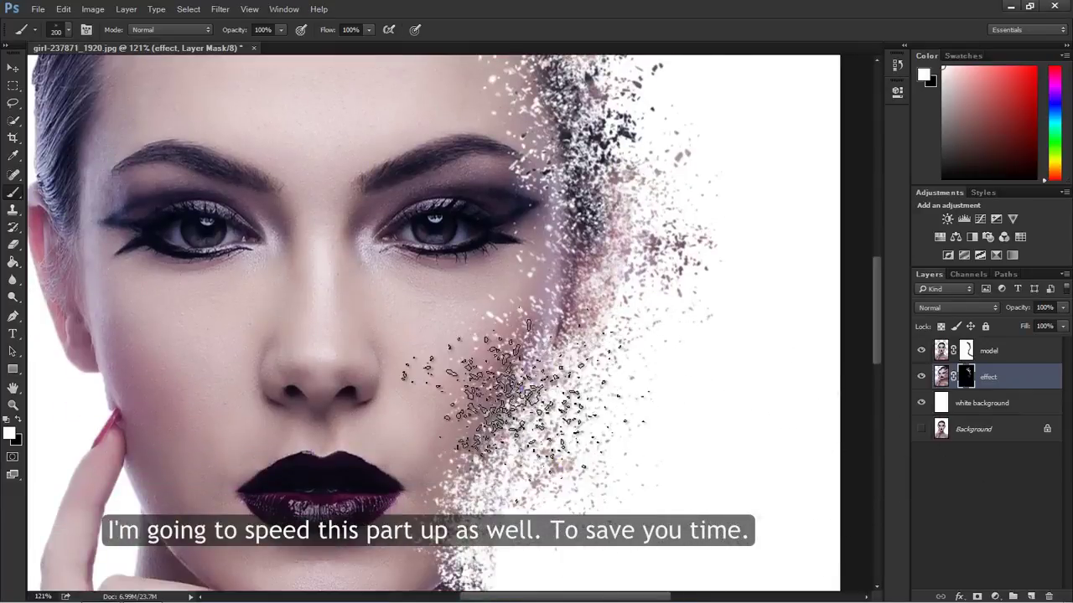
pyautogui.scroll(-5, 539, 467)
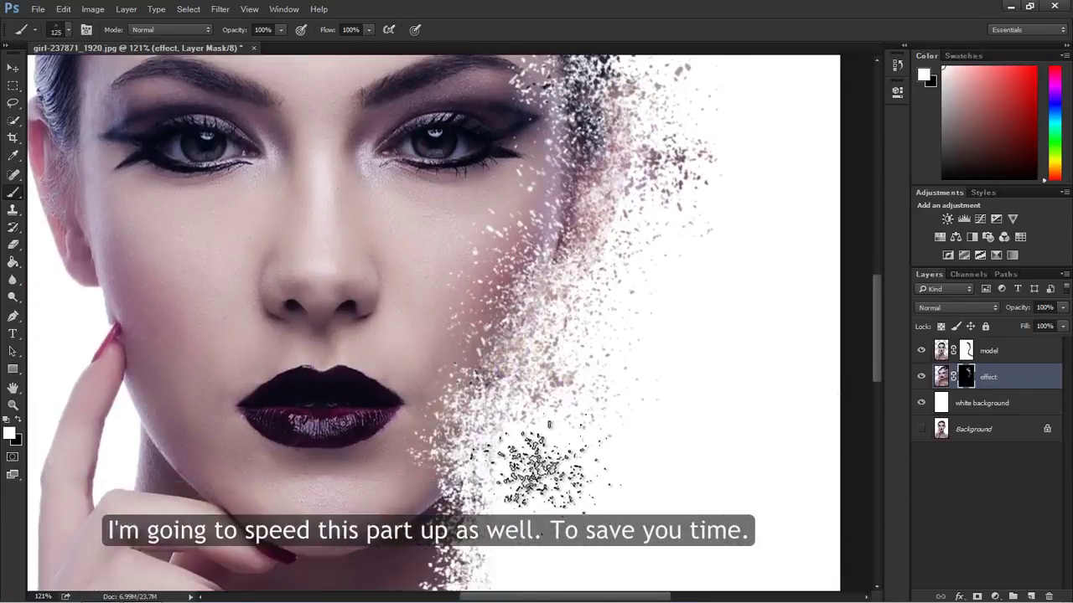
pyautogui.press(']')
pyautogui.press(']')
pyautogui.press(']')
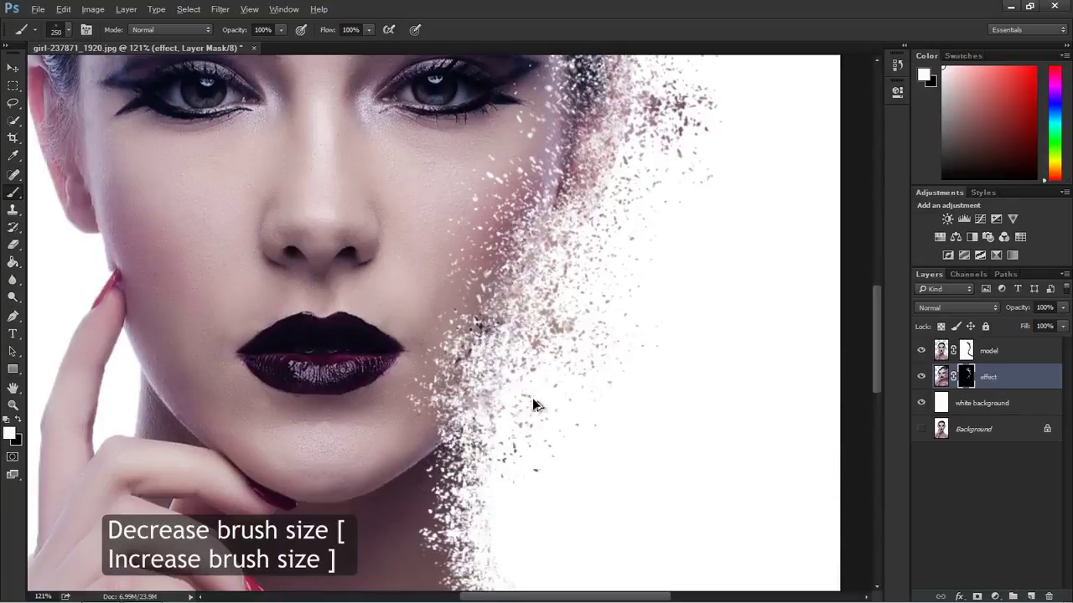
pyautogui.scroll(-5, 671, 474)
pyautogui.click(67, 30)
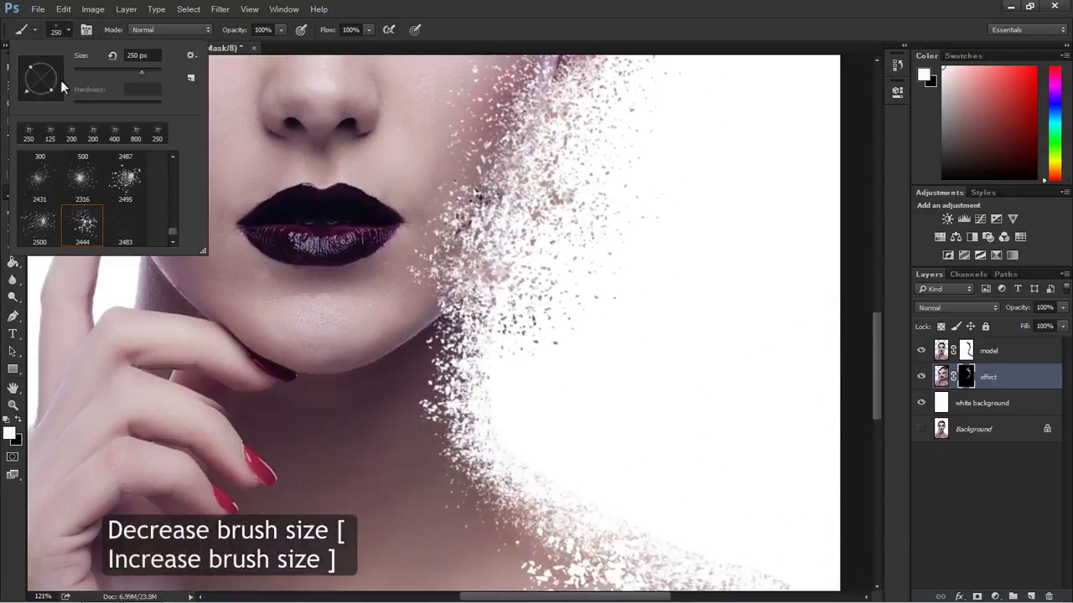
pyautogui.press('Escape')
pyautogui.scroll(-3, 570, 503)
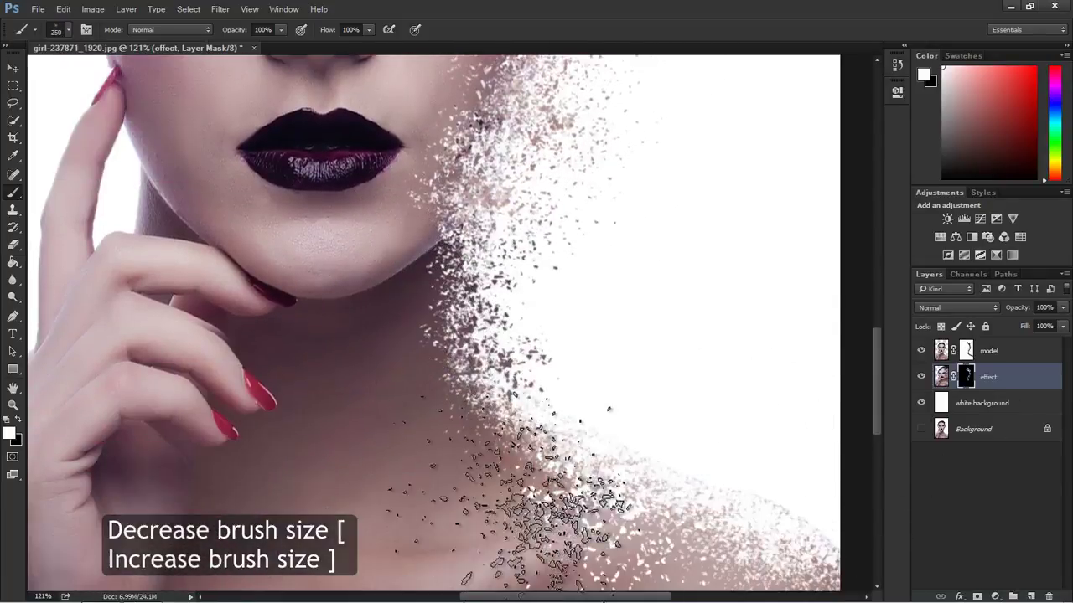
pyautogui.scroll(-2, 587, 486)
pyautogui.press('[')
pyautogui.press('[')
pyautogui.press('[')
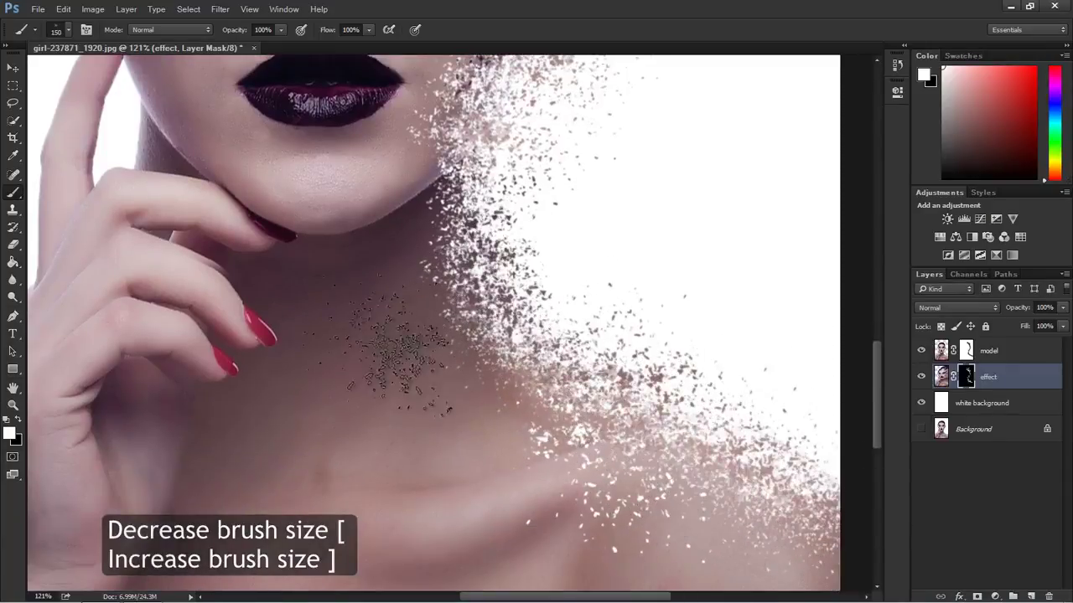
# Zoom out to the whole portrait and choose the large particle brush preset.
pyautogui.click(13, 405)
pyautogui.moveTo(585, 398)
pyautogui.mouseDown()
pyautogui.moveTo(511, 394)
pyautogui.moveTo(554, 371)
pyautogui.mouseUp()
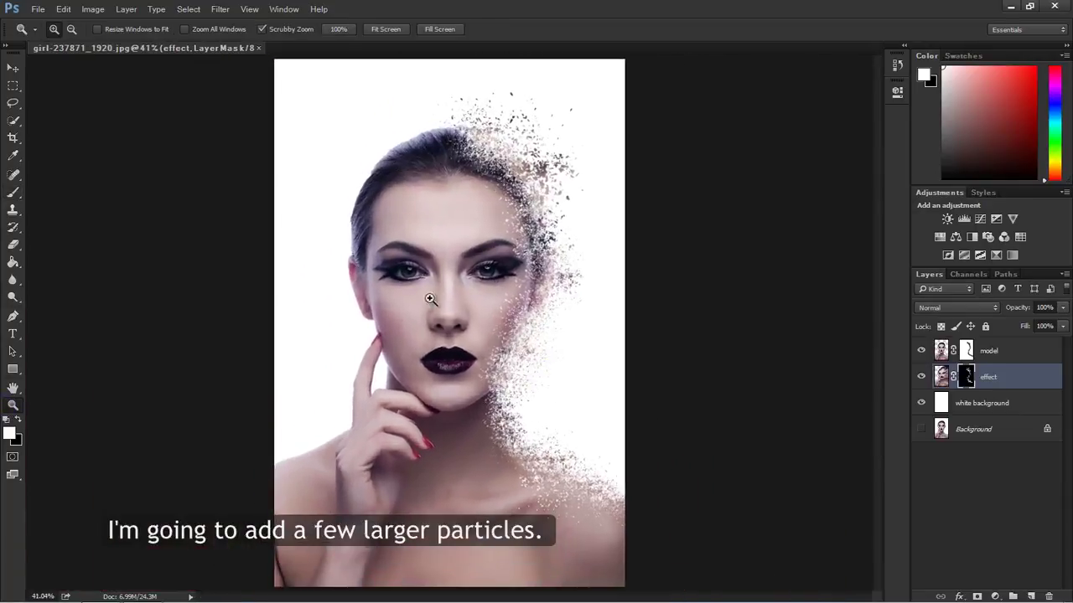
pyautogui.click(14, 193)
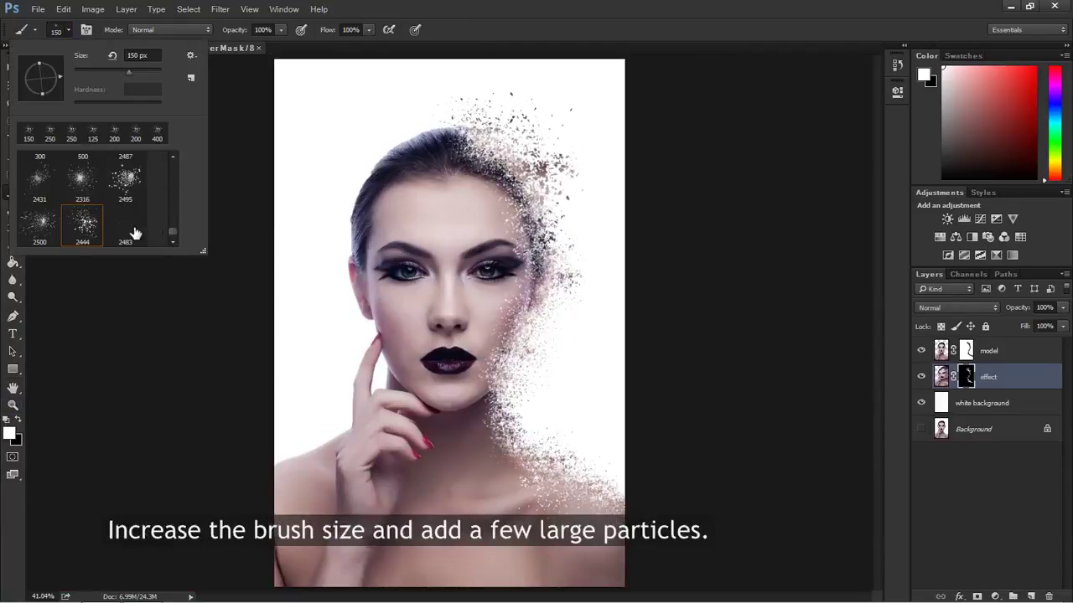
pyautogui.doubleClick(134, 232)
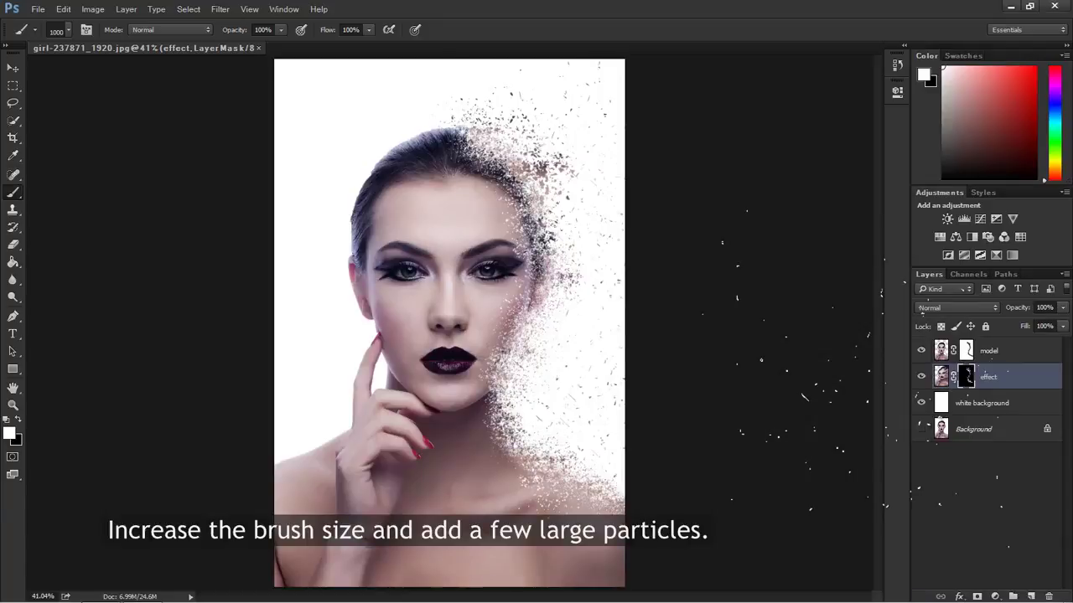
pyautogui.press('v')
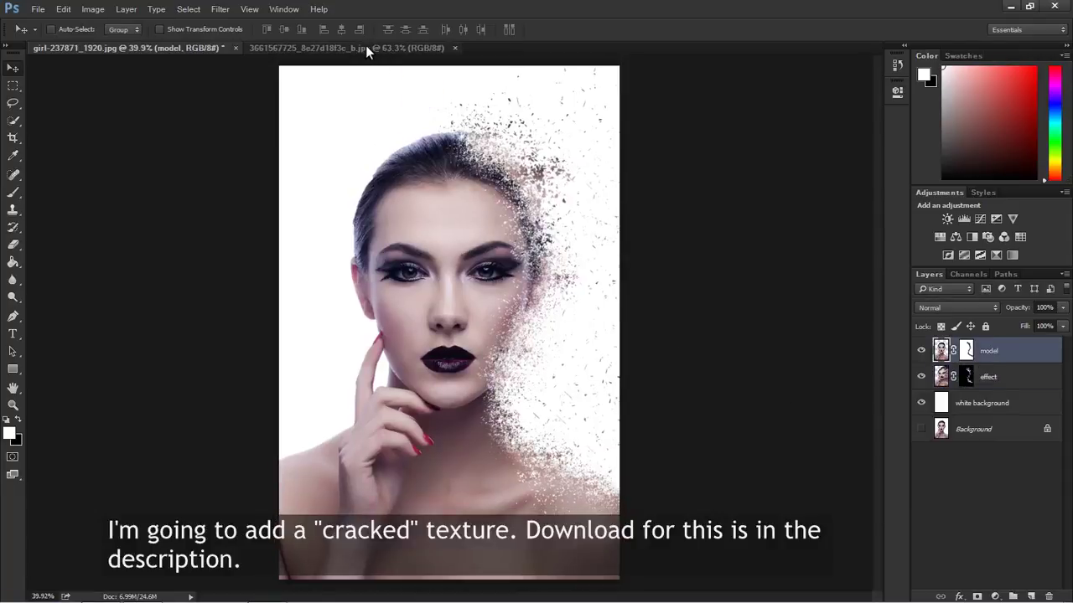
# Drop the cracked texture into the portrait, rotate it about 90° over the face's right half.
pyautogui.click(362, 46)
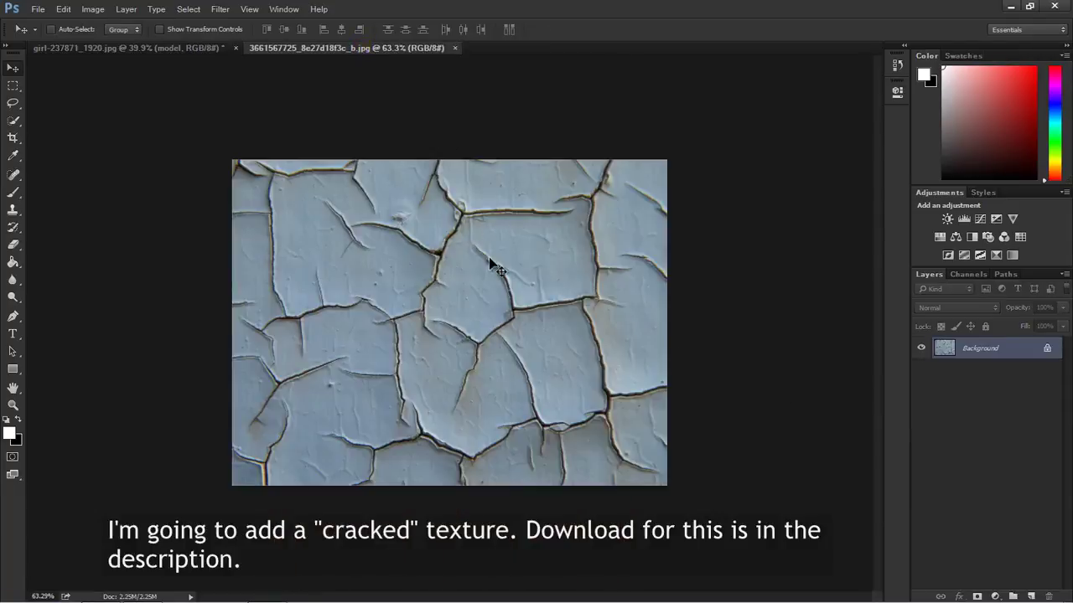
pyautogui.moveTo(490, 255)
pyautogui.mouseDown()
pyautogui.moveTo(213, 54)
pyautogui.moveTo(419, 174)
pyautogui.mouseUp()
pyautogui.moveTo(463, 272); pyautogui.dragTo(463, 272)
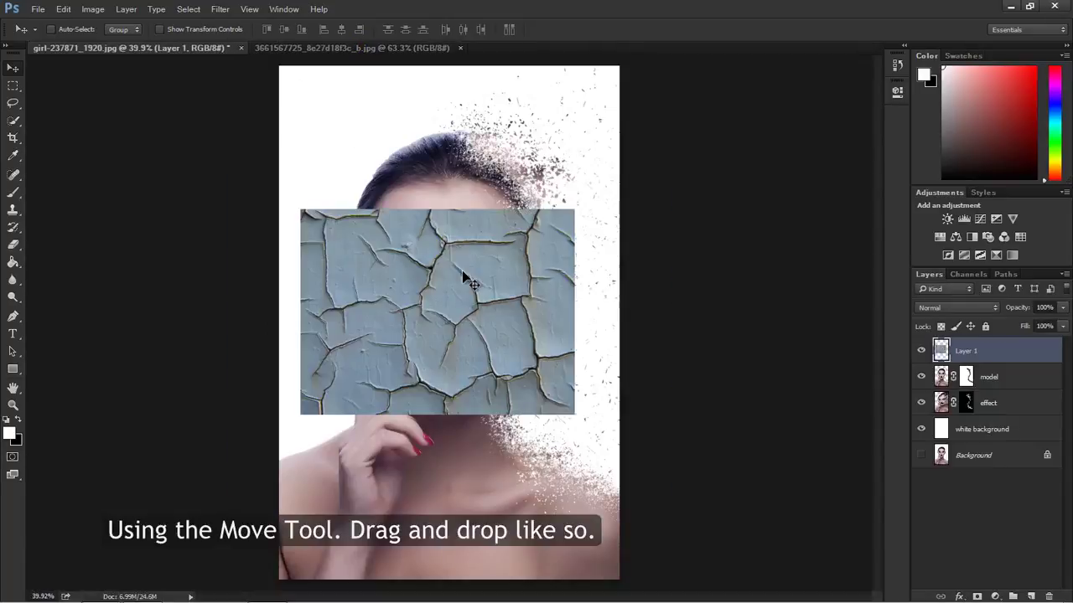
pyautogui.hotkey('ctrl', 't')
pyautogui.hotkey('ctrl', 't')
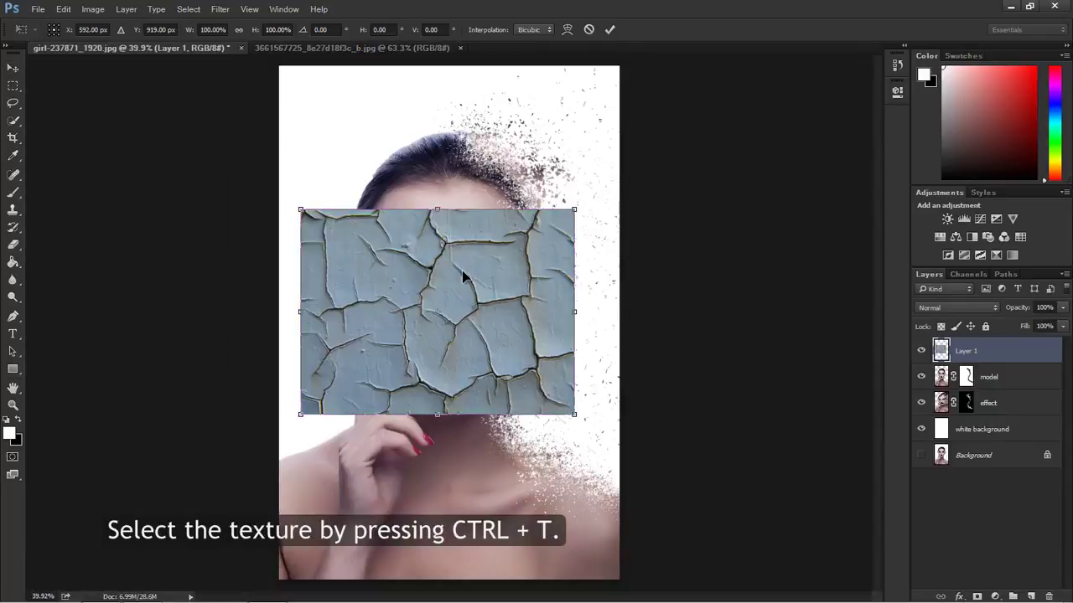
pyautogui.moveTo(458, 169)
pyautogui.mouseDown()
pyautogui.moveTo(617, 331)
pyautogui.moveTo(618, 320)
pyautogui.mouseUp()
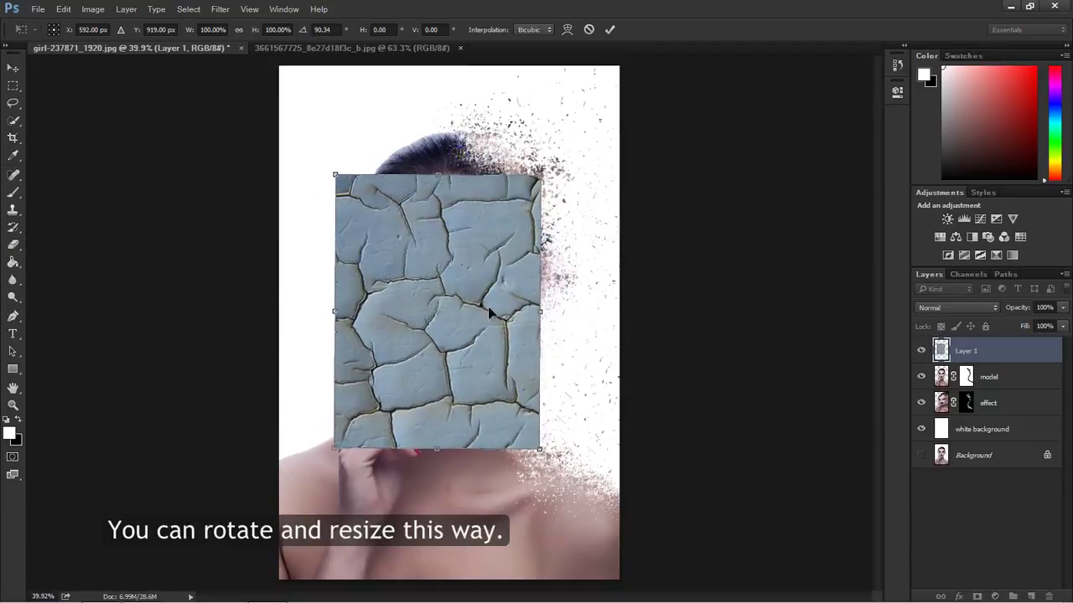
pyautogui.moveTo(491, 306)
pyautogui.mouseDown()
pyautogui.moveTo(603, 312)
pyautogui.moveTo(555, 283)
pyautogui.mouseUp()
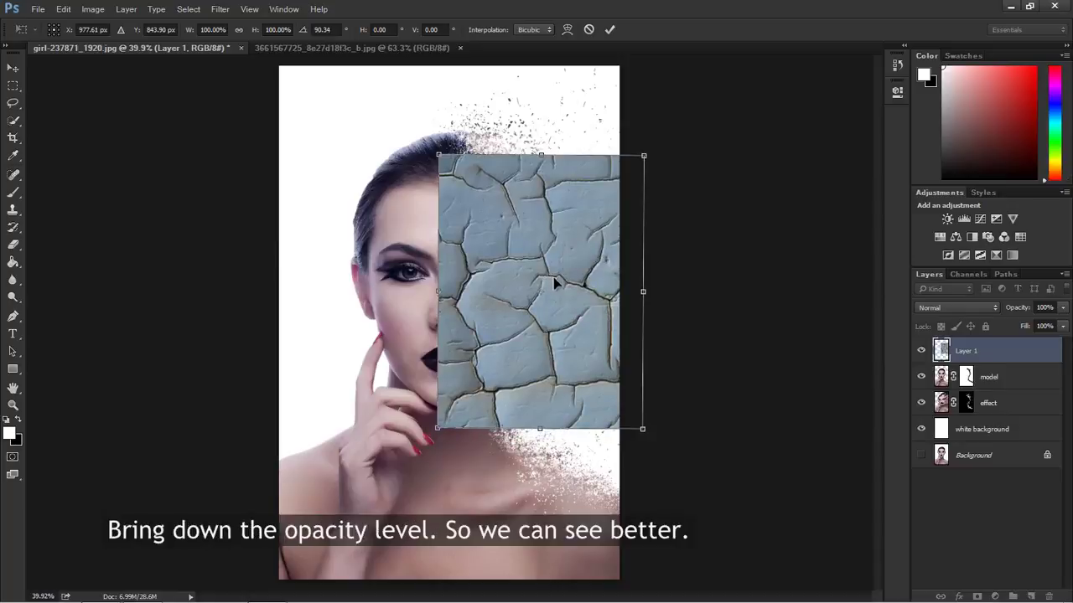
# Set the texture to 31% opacity and shrink and narrow it to fit the face.
pyautogui.click(1061, 307)
pyautogui.moveTo(1025, 320); pyautogui.dragTo(1016, 321)
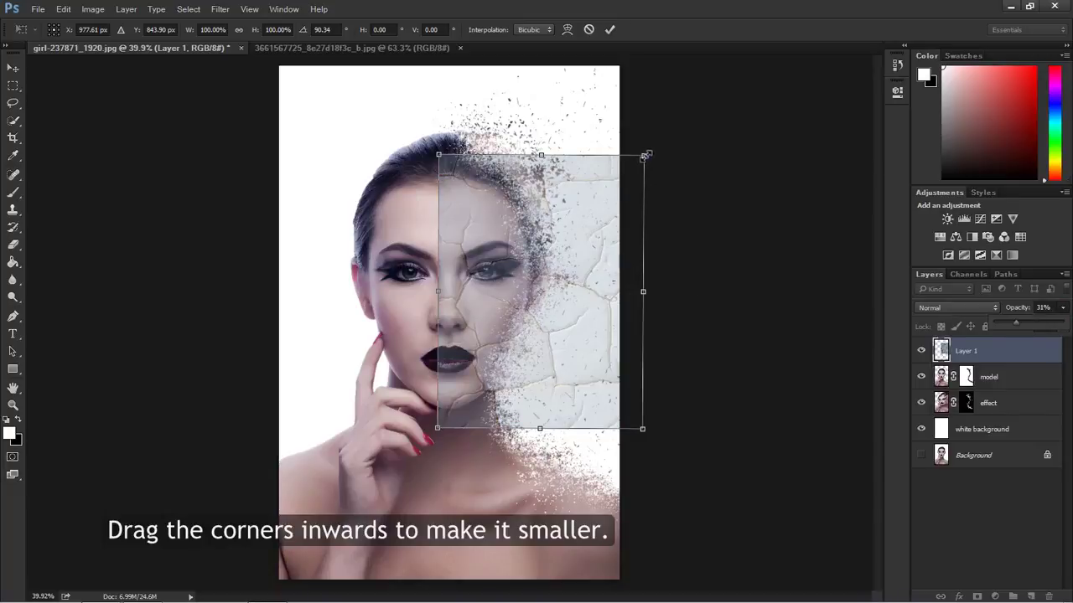
pyautogui.moveTo(644, 156)
pyautogui.mouseDown()
pyautogui.moveTo(607, 151)
pyautogui.moveTo(566, 172)
pyautogui.mouseUp()
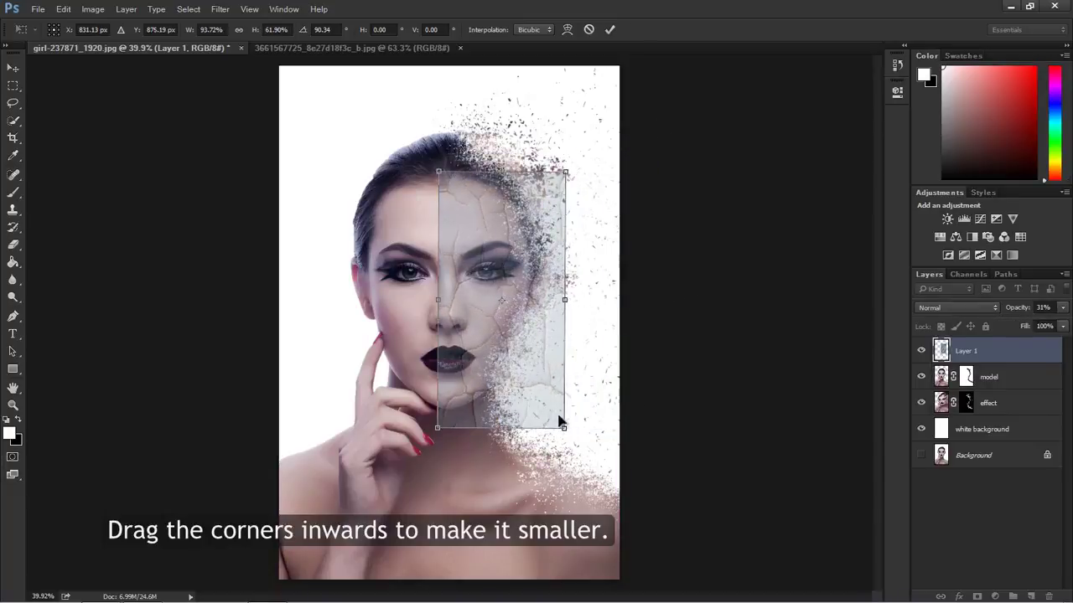
pyautogui.moveTo(565, 428); pyautogui.dragTo(554, 412)
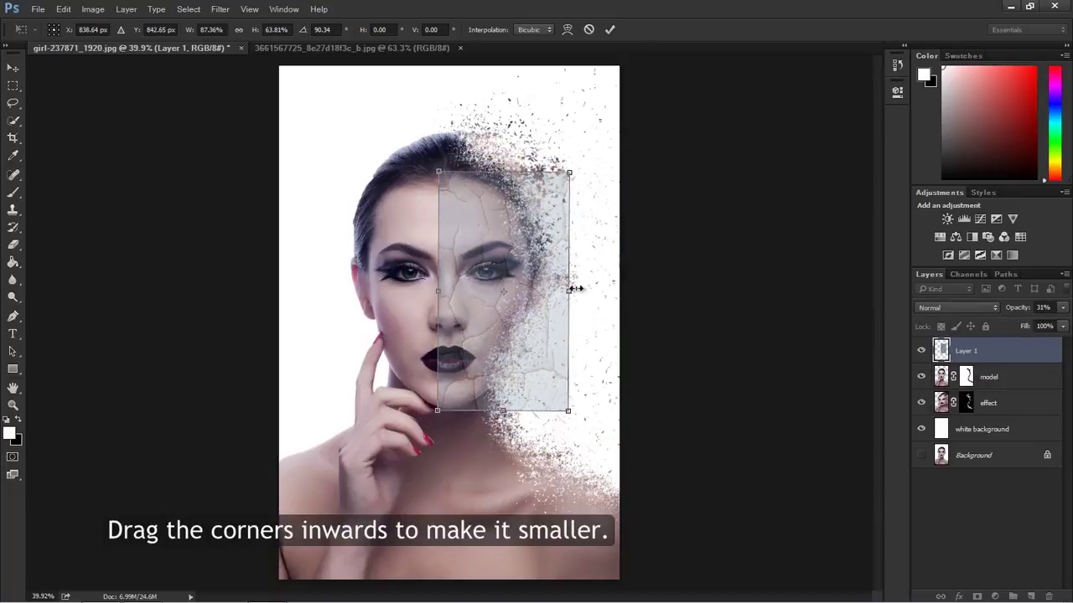
pyautogui.moveTo(570, 290); pyautogui.dragTo(545, 289)
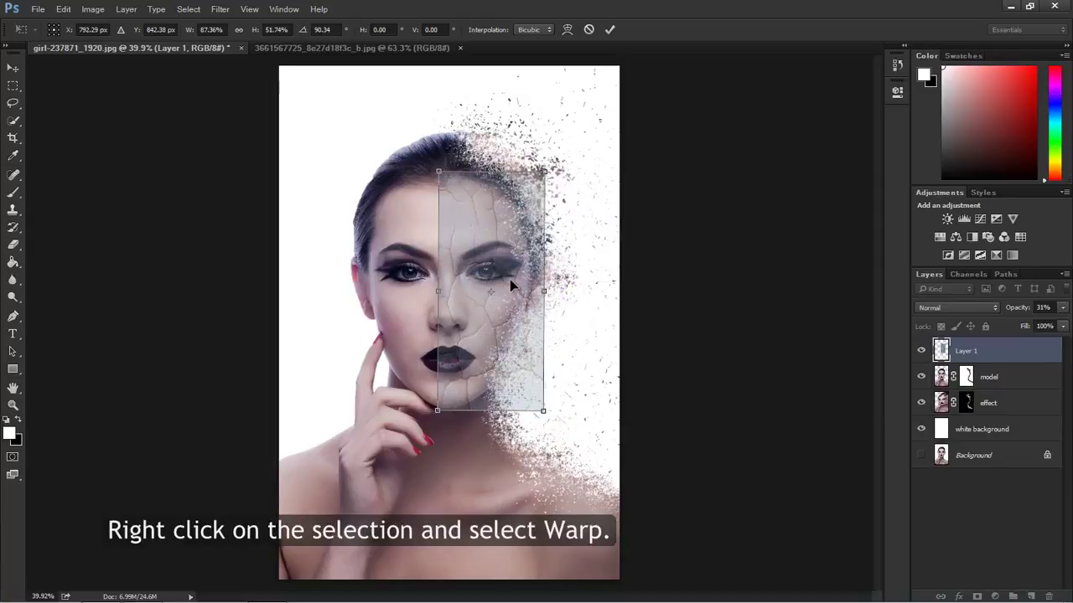
# Warp the texture's corners and edges around the cheek, chin, eye and nose, then commit.
pyautogui.rightClick(509, 280)
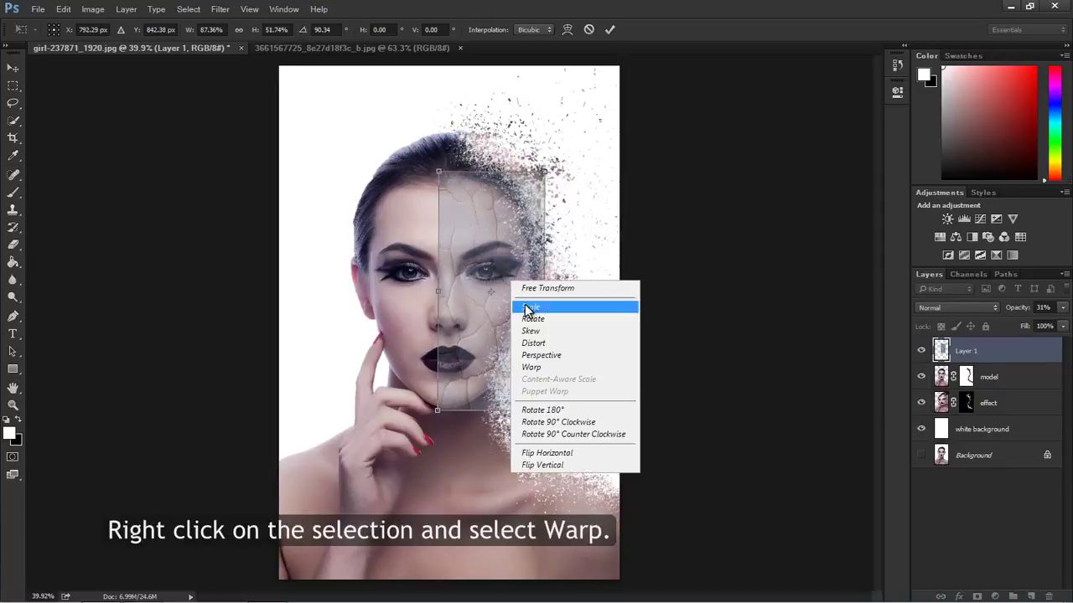
pyautogui.click(530, 366)
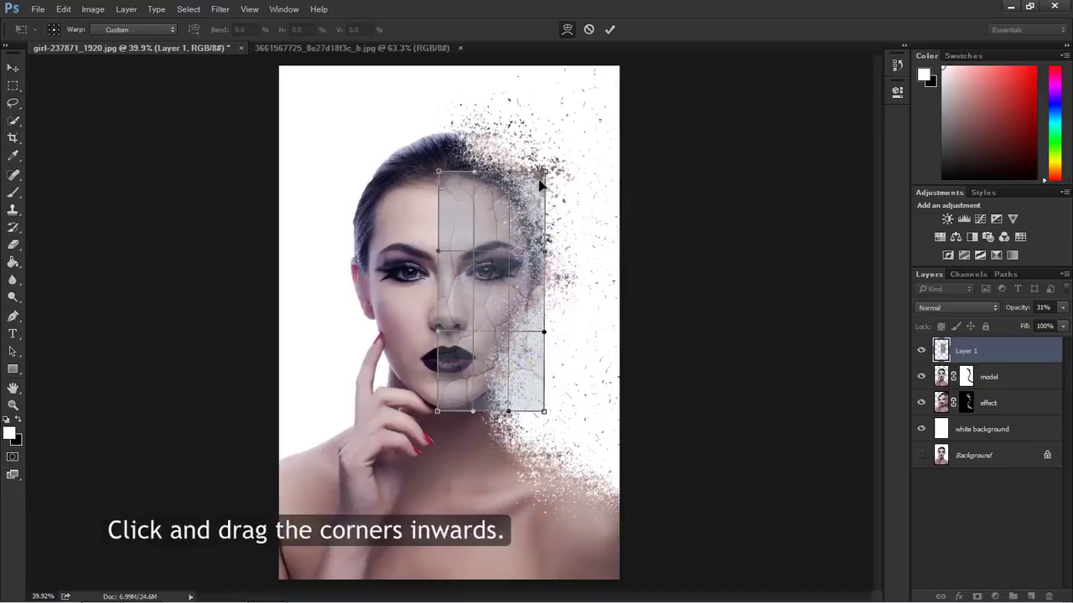
pyautogui.moveTo(536, 175); pyautogui.dragTo(511, 197)
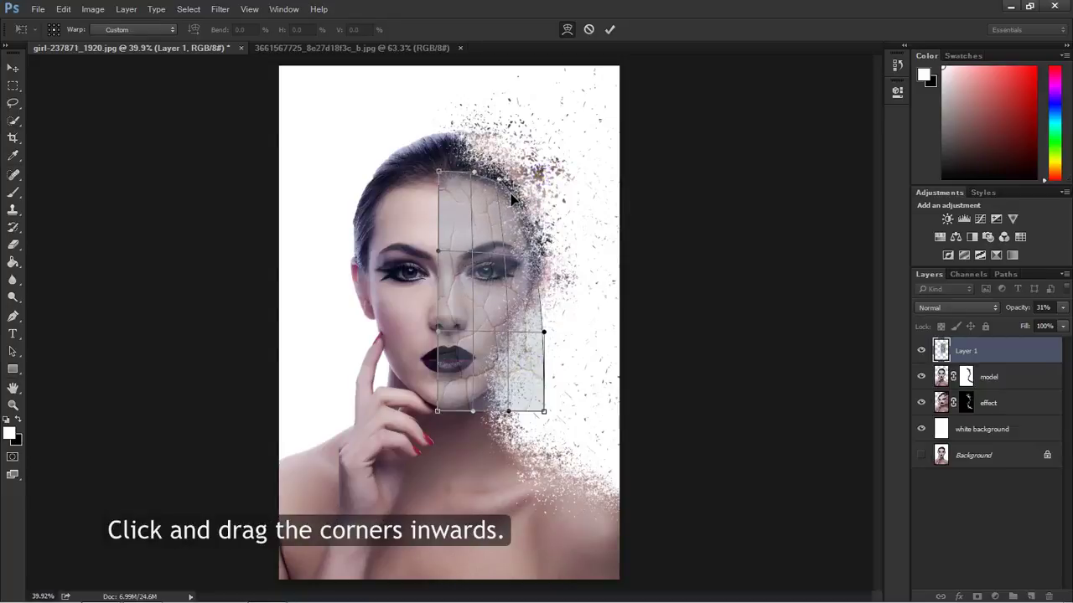
pyautogui.moveTo(546, 416); pyautogui.dragTo(509, 410)
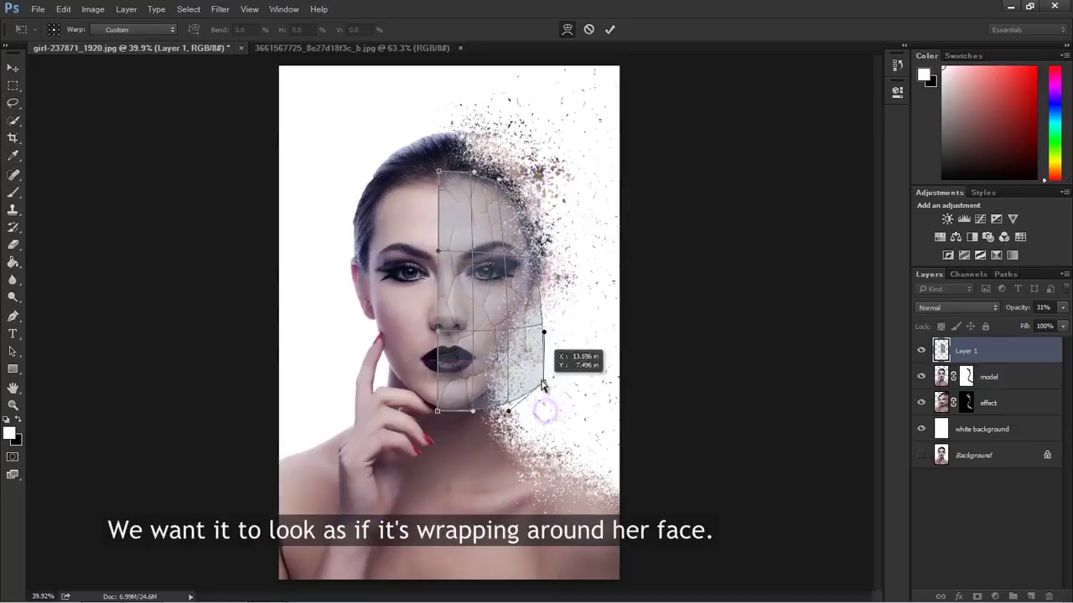
pyautogui.moveTo(543, 334)
pyautogui.mouseDown()
pyautogui.moveTo(527, 319)
pyautogui.moveTo(537, 371)
pyautogui.moveTo(507, 365)
pyautogui.mouseUp()
pyautogui.moveTo(500, 410); pyautogui.dragTo(493, 404)
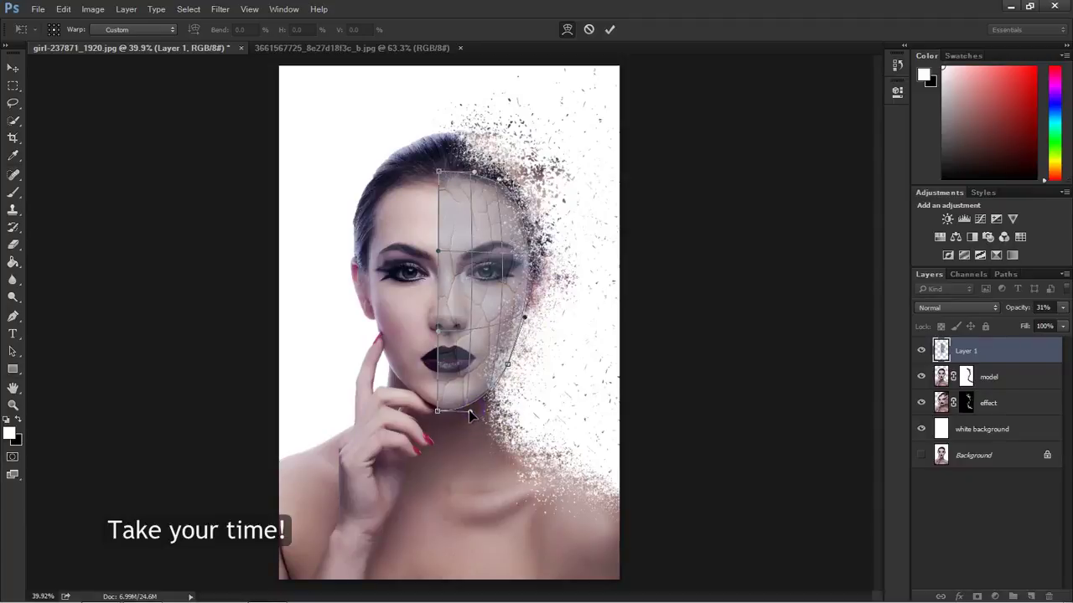
pyautogui.moveTo(439, 176); pyautogui.dragTo(442, 178)
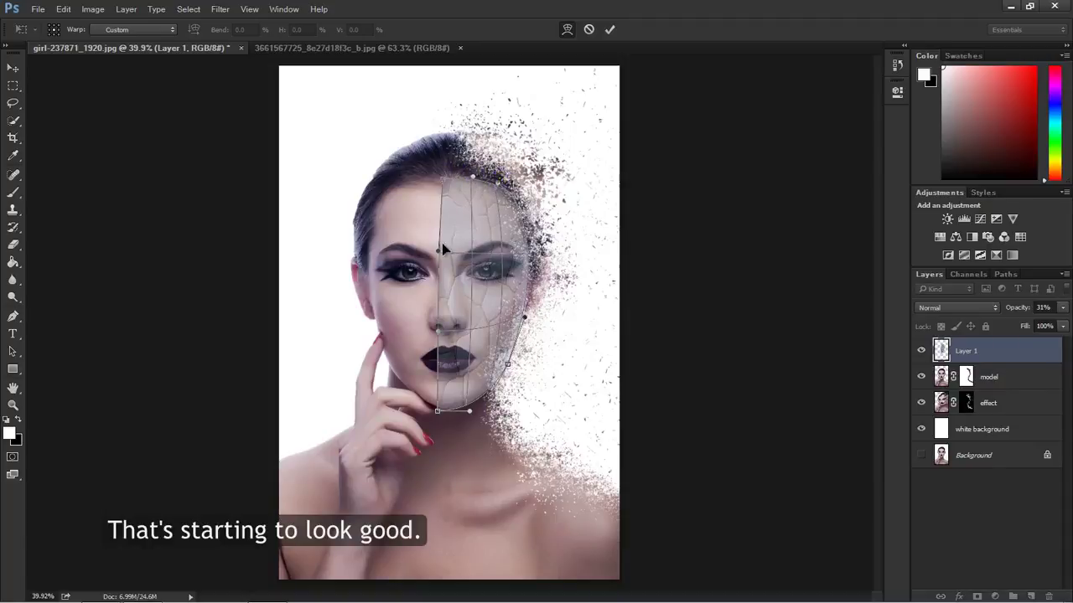
pyautogui.moveTo(442, 253); pyautogui.dragTo(448, 253)
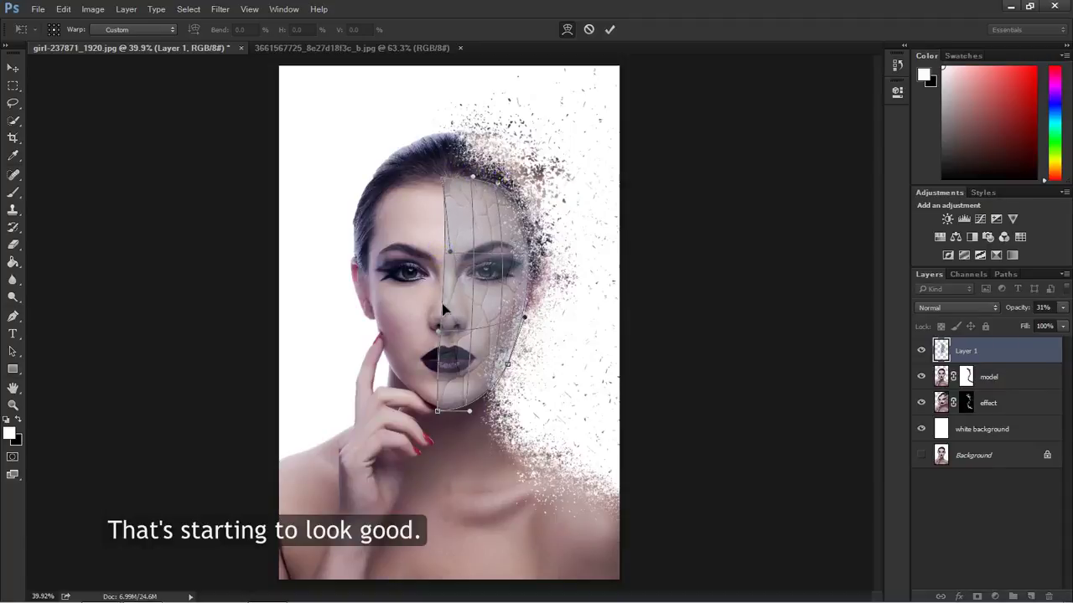
pyautogui.moveTo(438, 330); pyautogui.dragTo(445, 332)
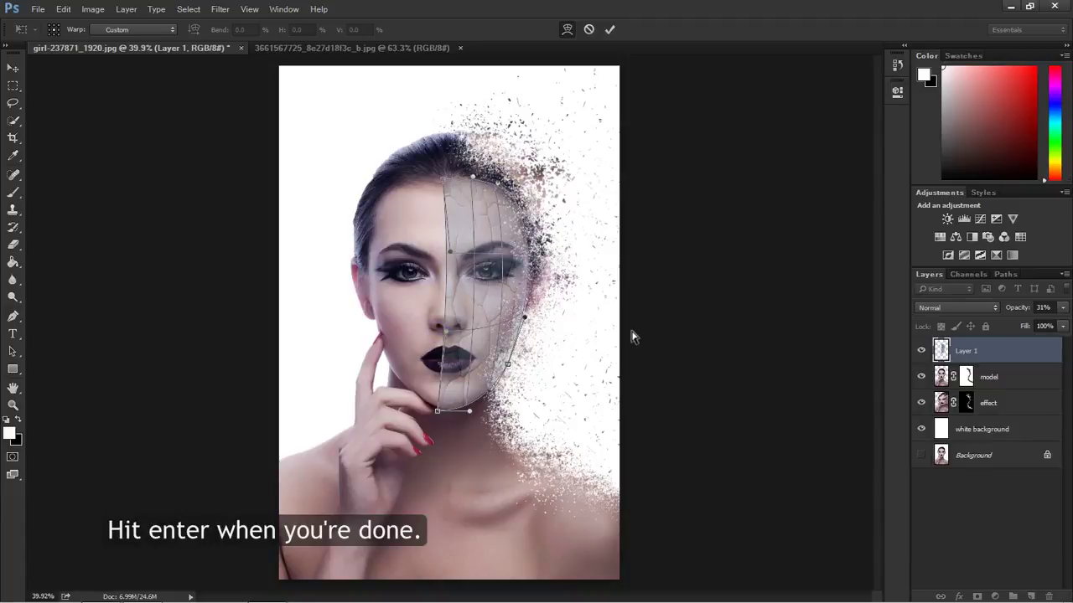
pyautogui.press('Return')
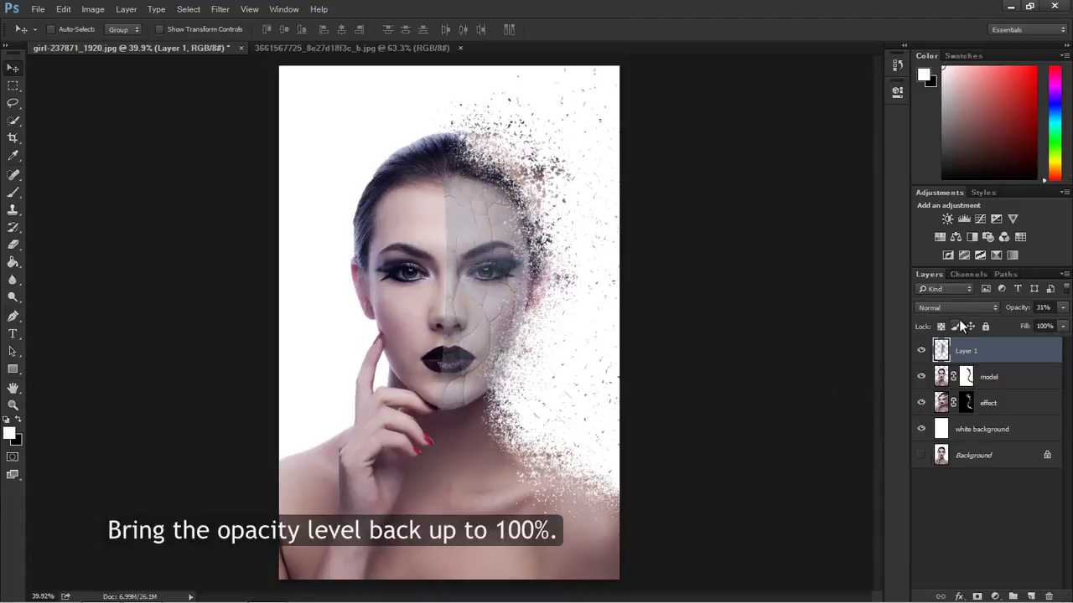
# Set the crack texture to 100% opacity and Soft Light blend mode.
pyautogui.click(1063, 307)
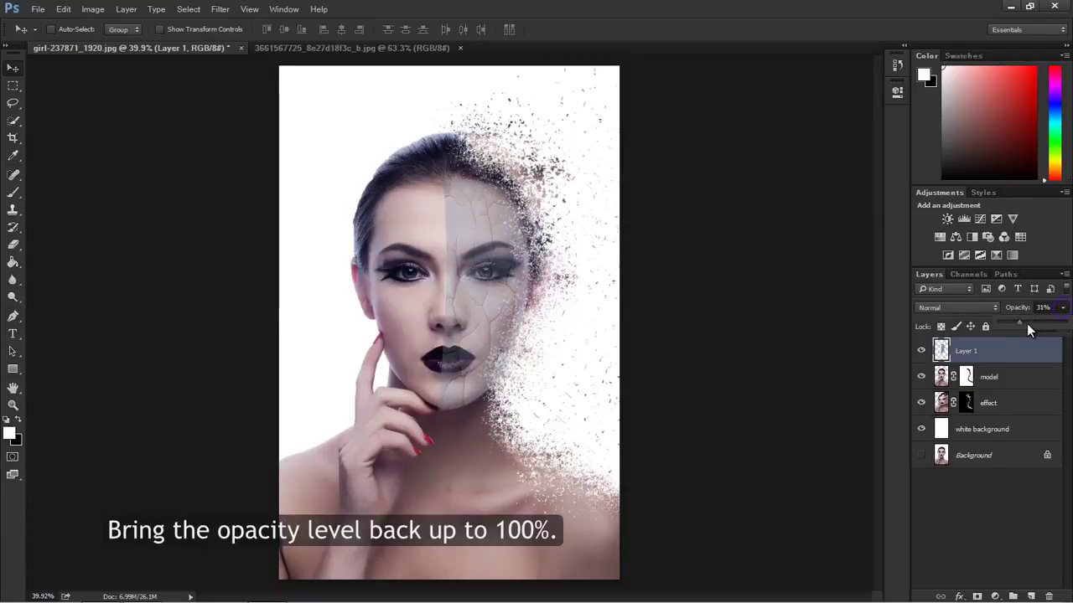
pyautogui.moveTo(1027, 325); pyautogui.dragTo(1032, 326)
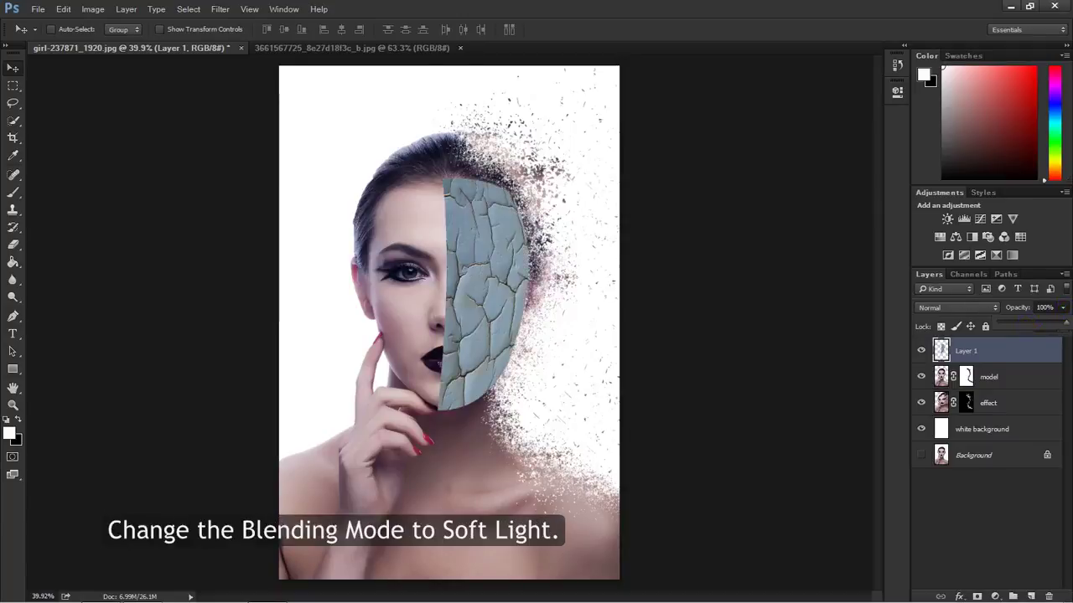
pyautogui.click(941, 308)
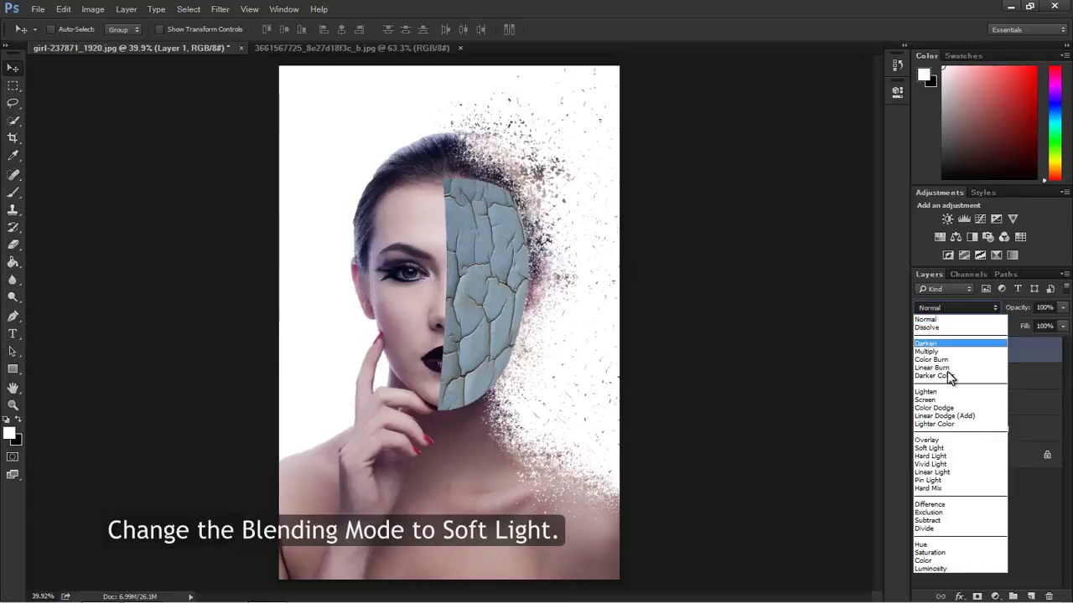
pyautogui.click(953, 447)
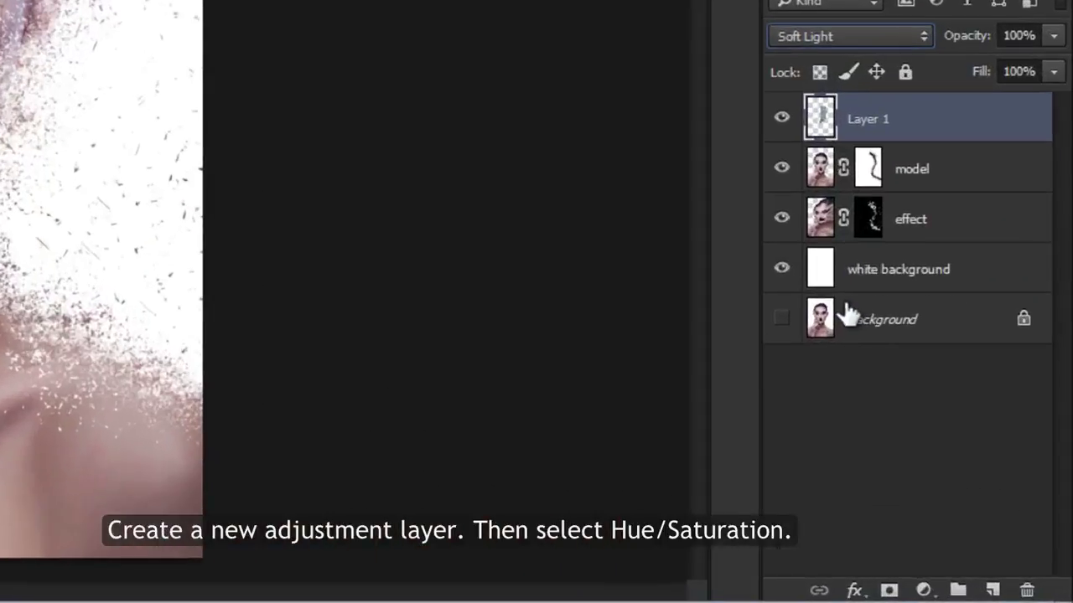
# Add a clipped Hue/Saturation layer with Saturation -100 and Lightness +4.
pyautogui.click(924, 589)
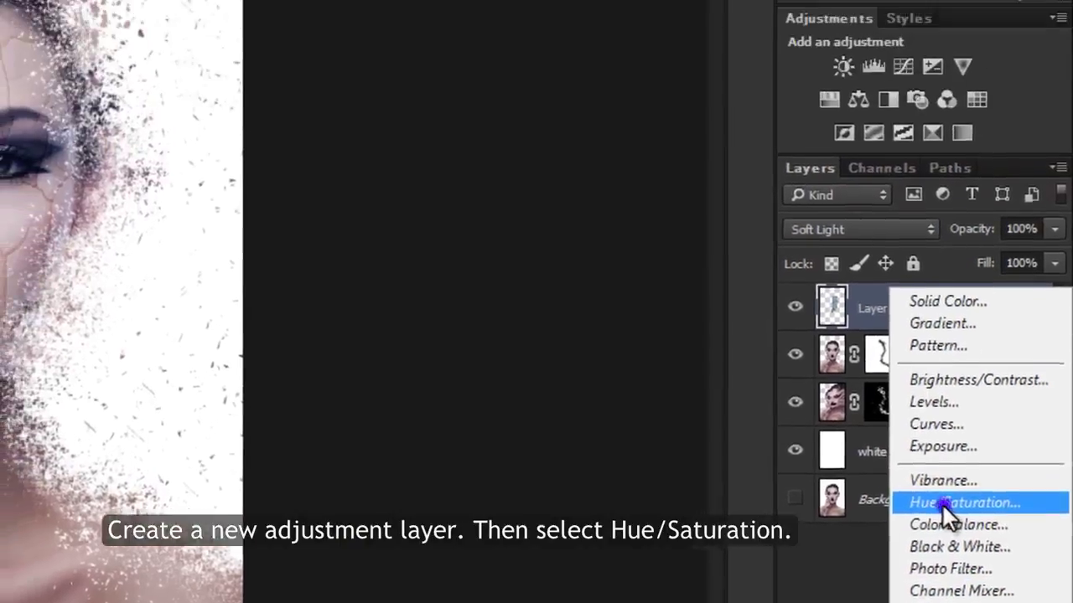
pyautogui.click(955, 323)
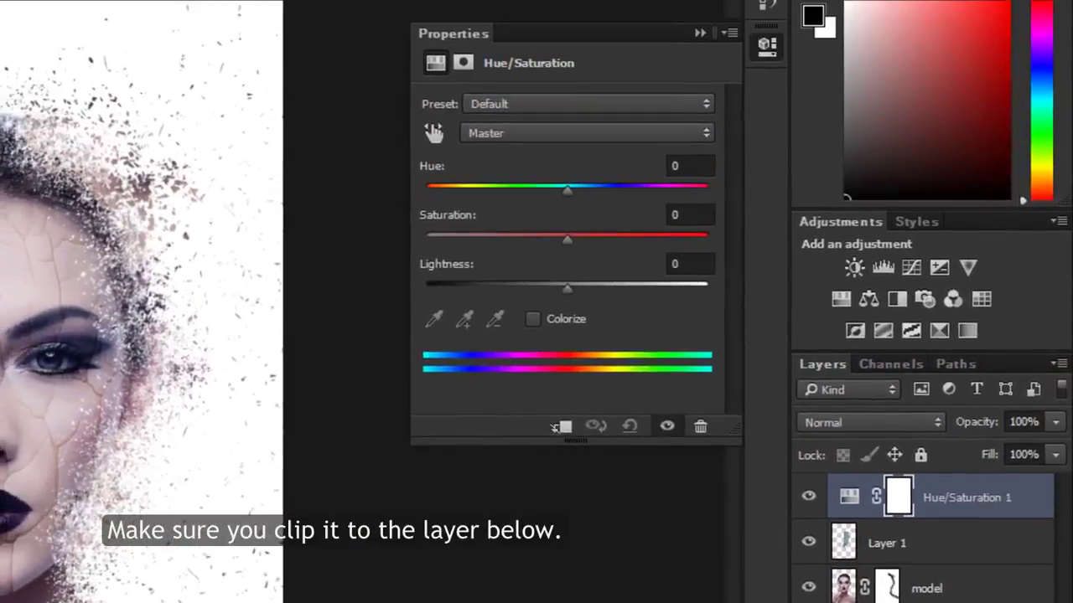
pyautogui.click(562, 428)
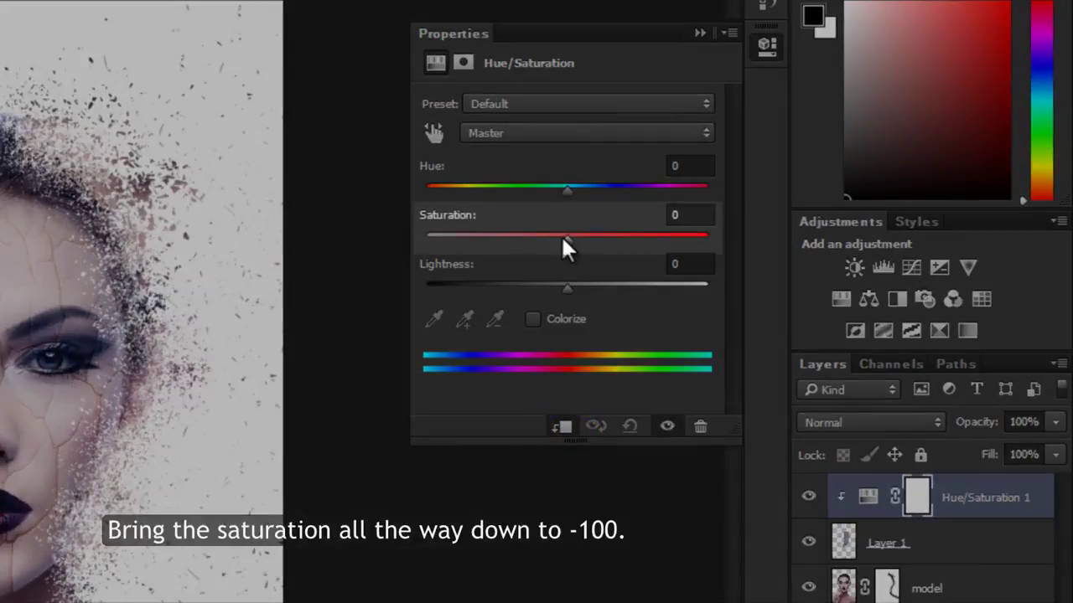
pyautogui.moveTo(566, 240); pyautogui.dragTo(335, 236)
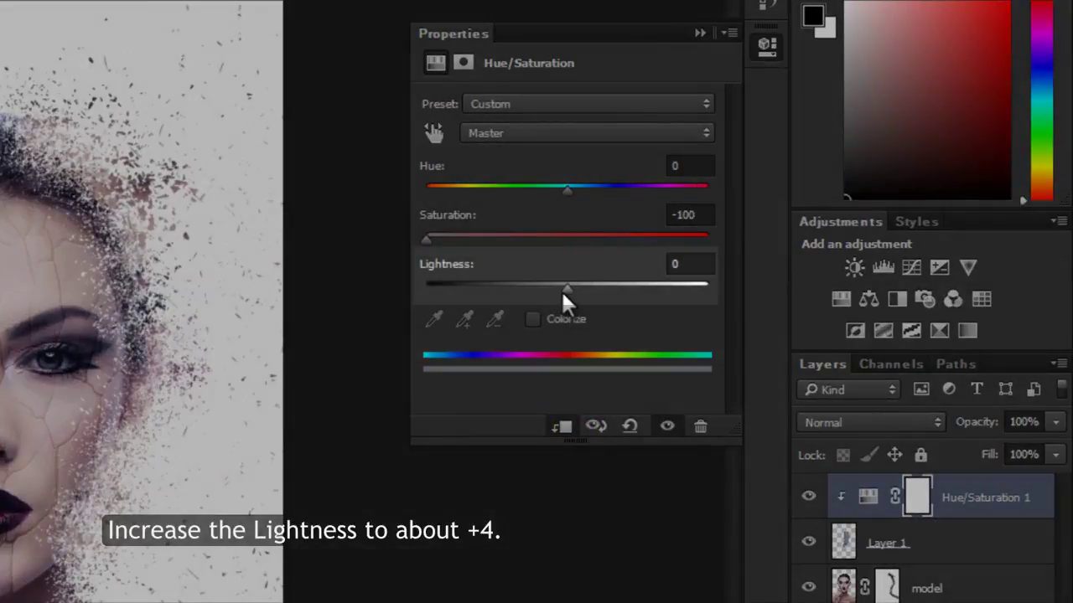
pyautogui.moveTo(564, 290); pyautogui.dragTo(574, 293)
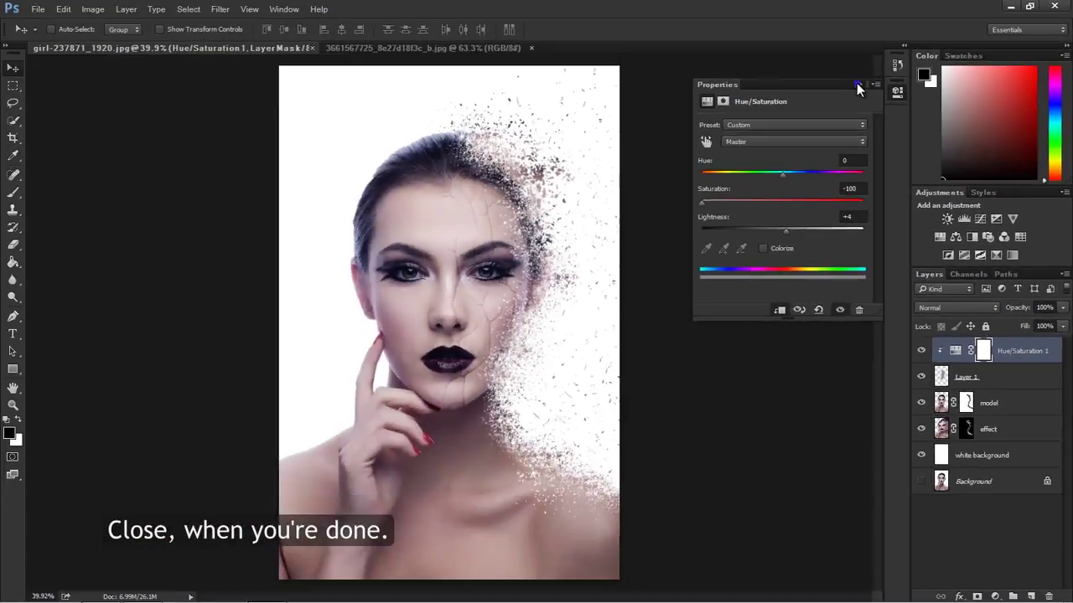
pyautogui.click(857, 86)
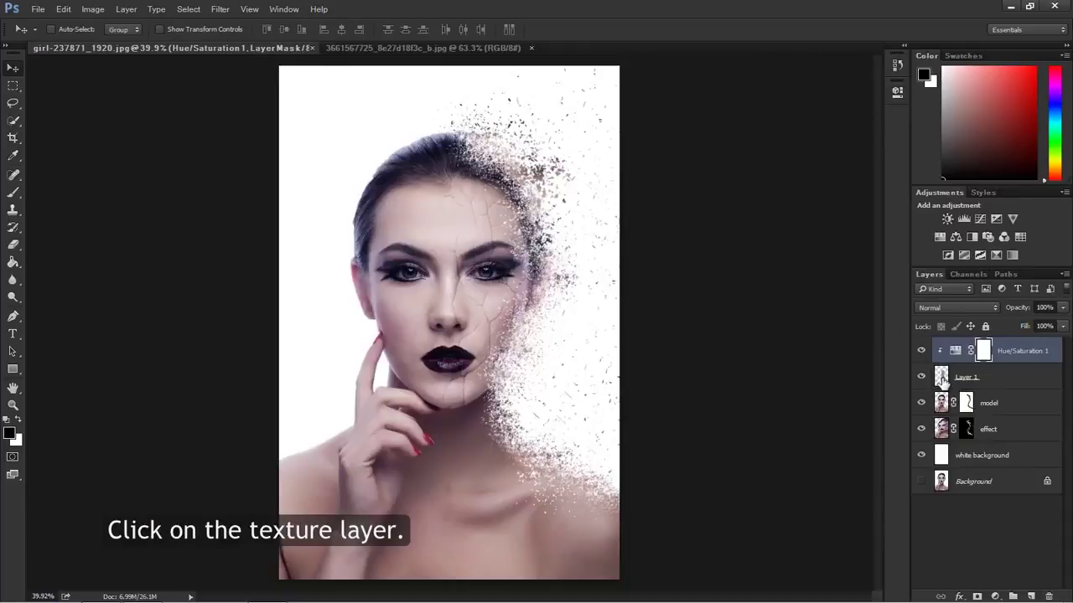
# Add a layer mask to the crack texture, pick a large soft brush and zoom on the forehead.
pyautogui.click(942, 378)
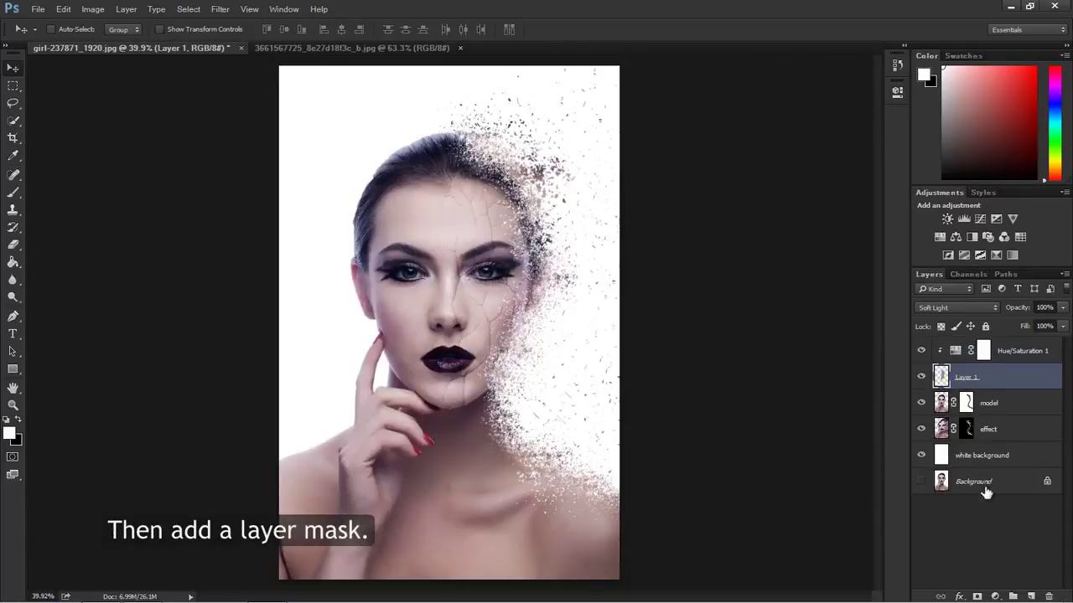
pyautogui.click(978, 596)
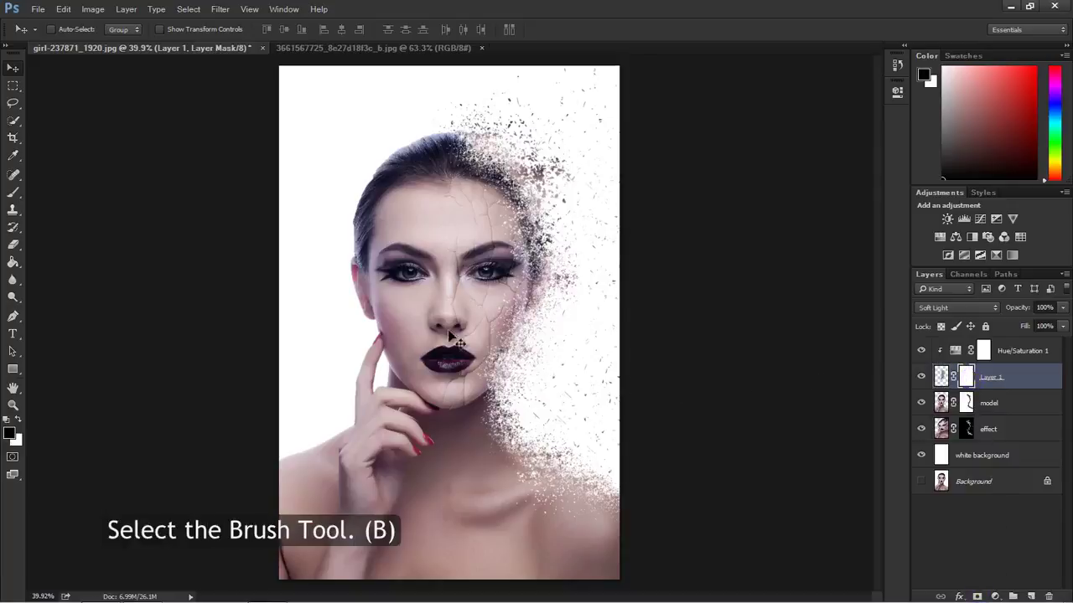
pyautogui.click(14, 193)
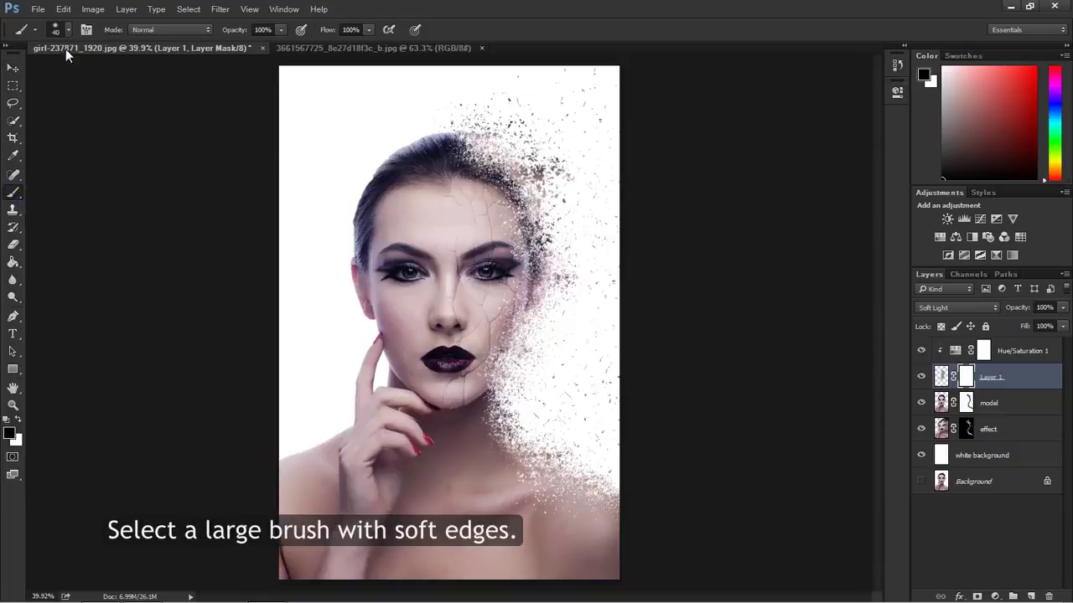
pyautogui.click(67, 31)
pyautogui.doubleClick(40, 218)
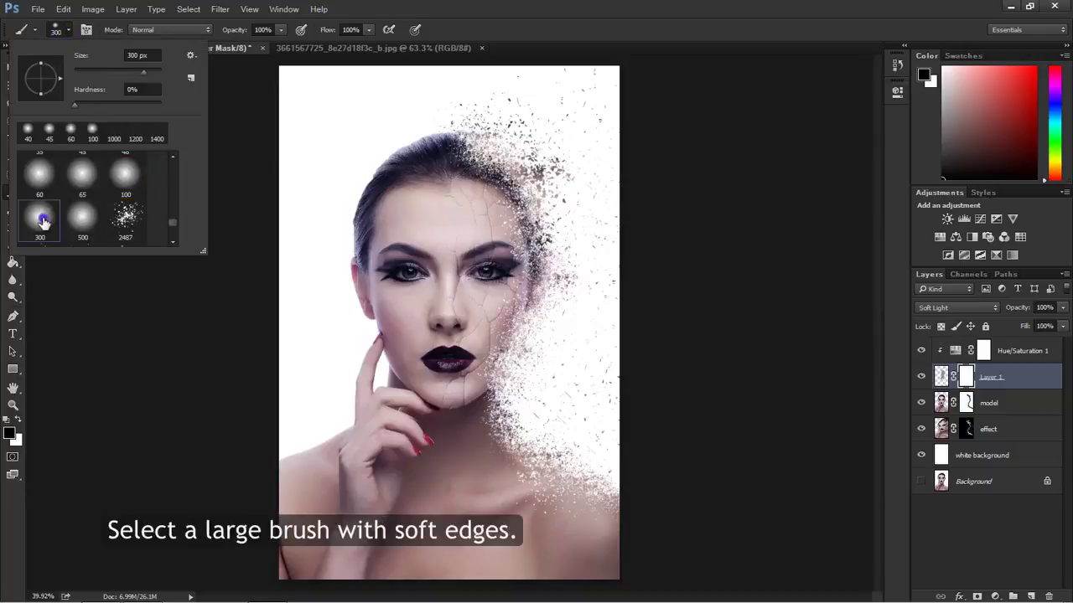
pyautogui.click(13, 405)
pyautogui.moveTo(472, 236); pyautogui.dragTo(510, 234)
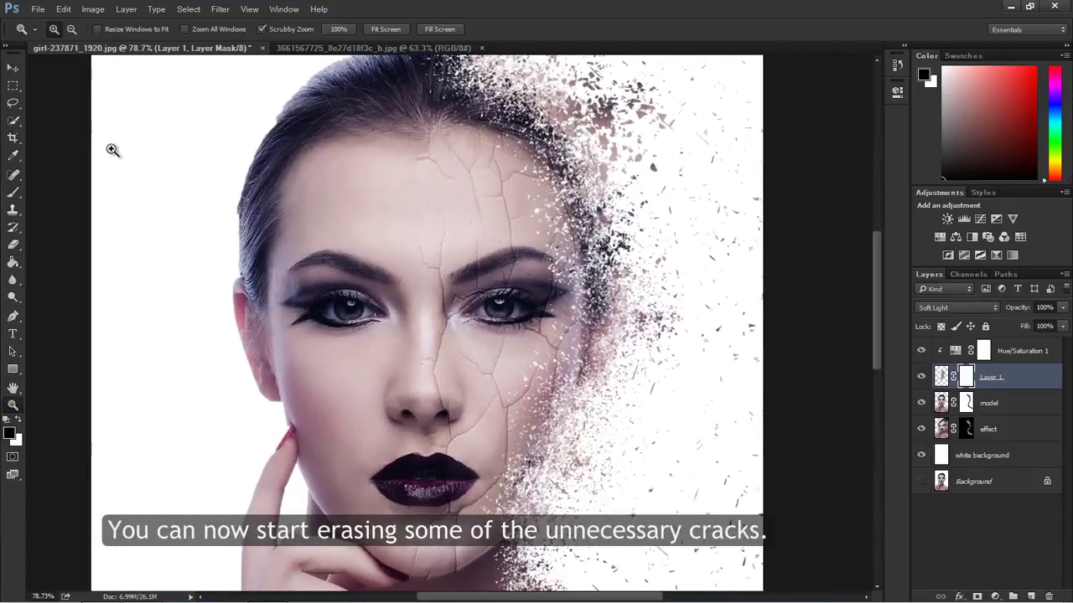
pyautogui.press('b')
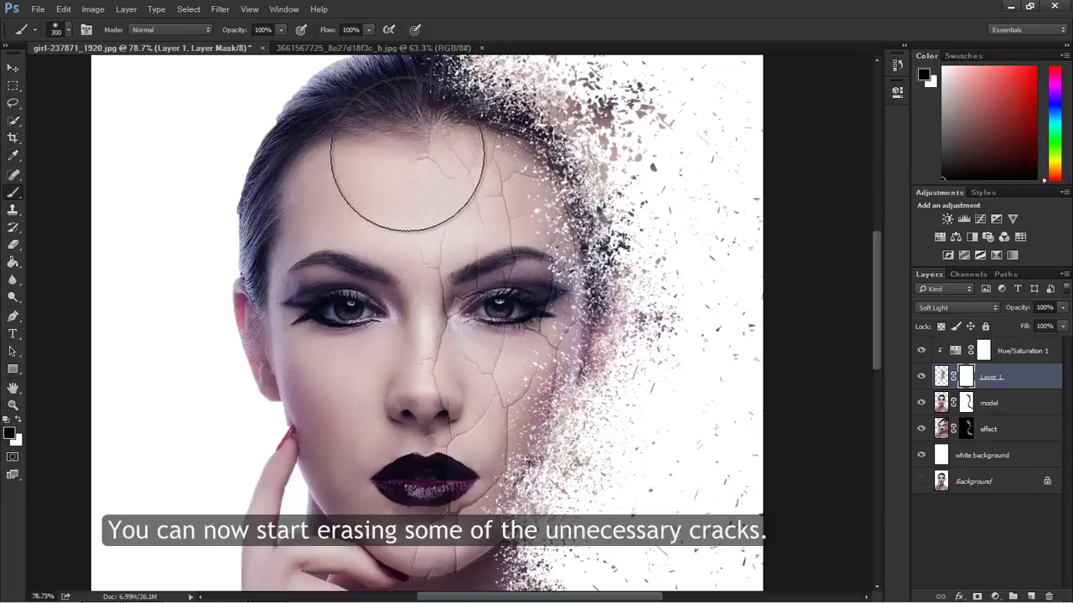
# Paint out cracks down the forehead, around the chin and between eye and forehead.
pyautogui.press('[')
pyautogui.press('[')
pyautogui.press('[')
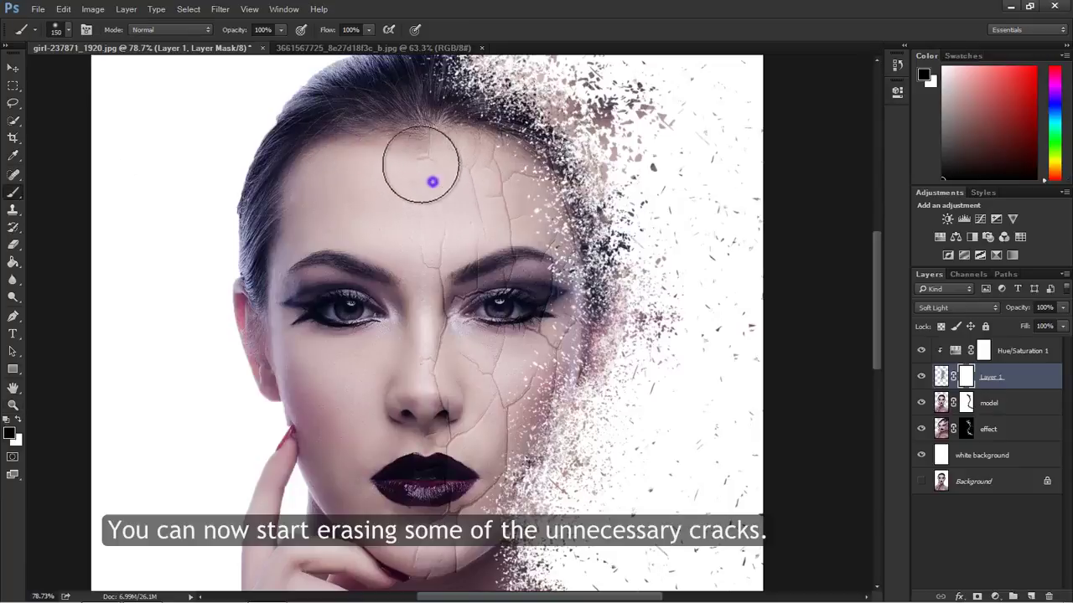
pyautogui.press('[')
pyautogui.press('[')
pyautogui.press('[')
pyautogui.moveTo(437, 222)
pyautogui.mouseDown()
pyautogui.moveTo(435, 292)
pyautogui.moveTo(475, 413)
pyautogui.moveTo(437, 494)
pyautogui.mouseUp()
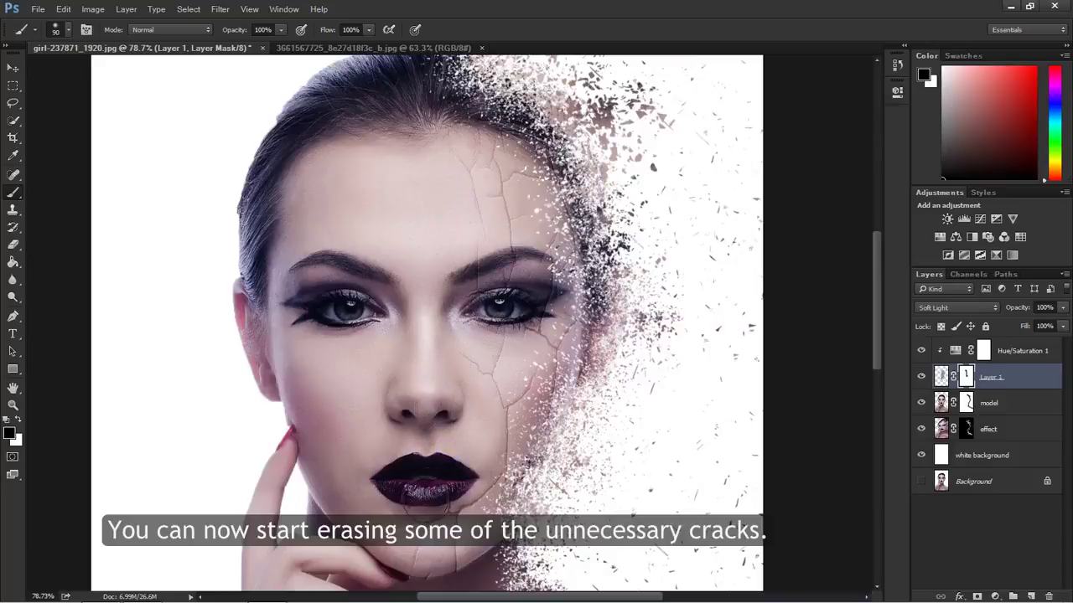
pyautogui.press('[')
pyautogui.press('[')
pyautogui.scroll(-3, 425, 482)
pyautogui.scroll(-2, 426, 479)
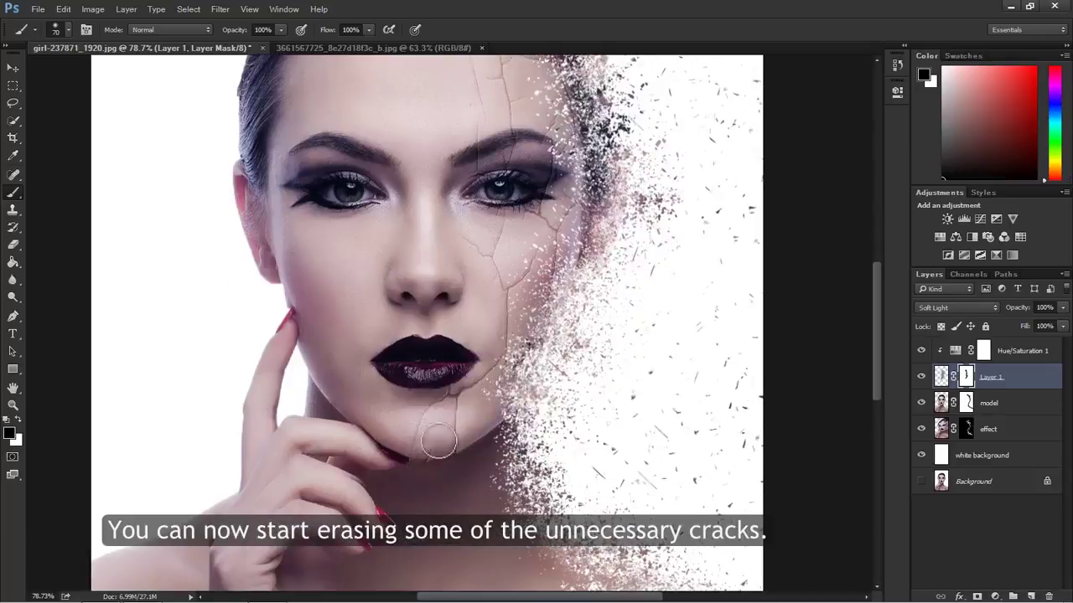
pyautogui.moveTo(437, 442)
pyautogui.mouseDown()
pyautogui.moveTo(419, 476)
pyautogui.moveTo(511, 415)
pyautogui.moveTo(558, 318)
pyautogui.moveTo(549, 300)
pyautogui.mouseUp()
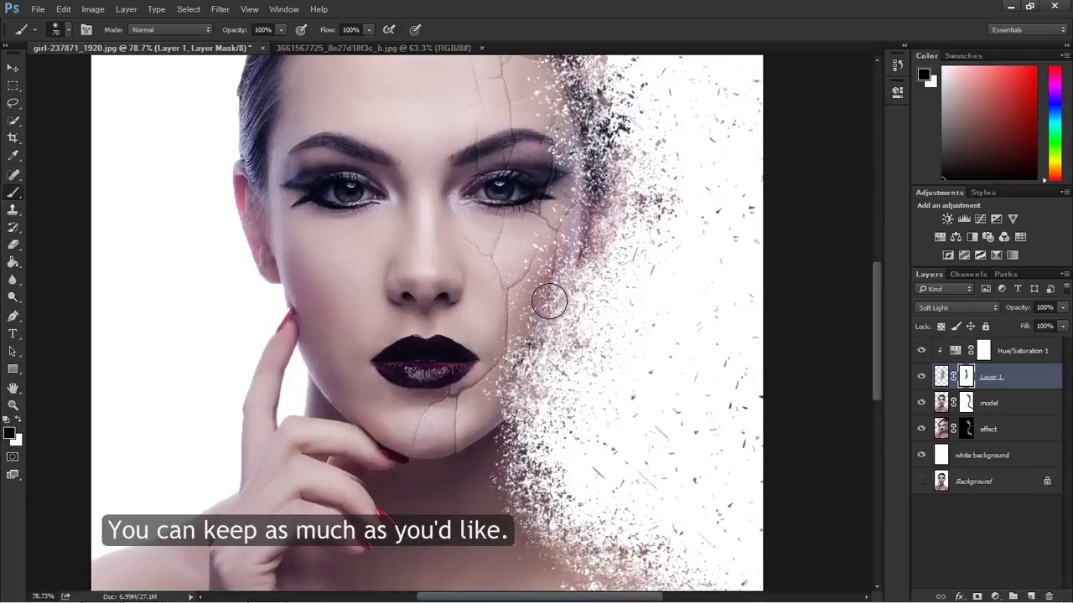
pyautogui.scroll(1, 555, 372)
pyautogui.scroll(4, 556, 381)
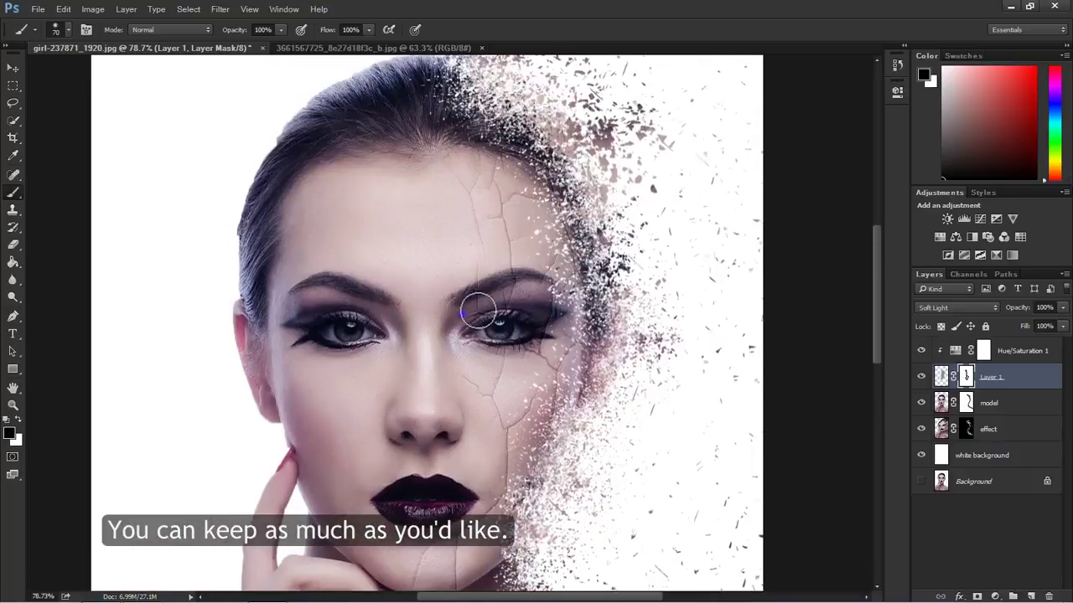
pyautogui.moveTo(477, 151)
pyautogui.mouseDown()
pyautogui.moveTo(465, 185)
pyautogui.moveTo(511, 143)
pyautogui.moveTo(515, 164)
pyautogui.moveTo(595, 201)
pyautogui.moveTo(585, 269)
pyautogui.moveTo(600, 336)
pyautogui.mouseUp()
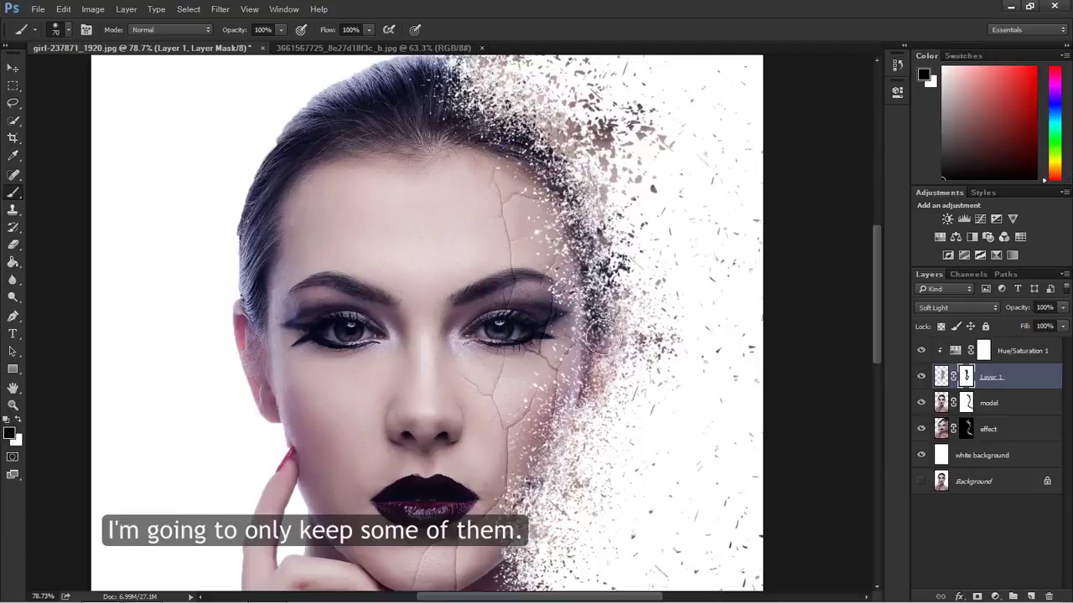
pyautogui.scroll(-2, 620, 383)
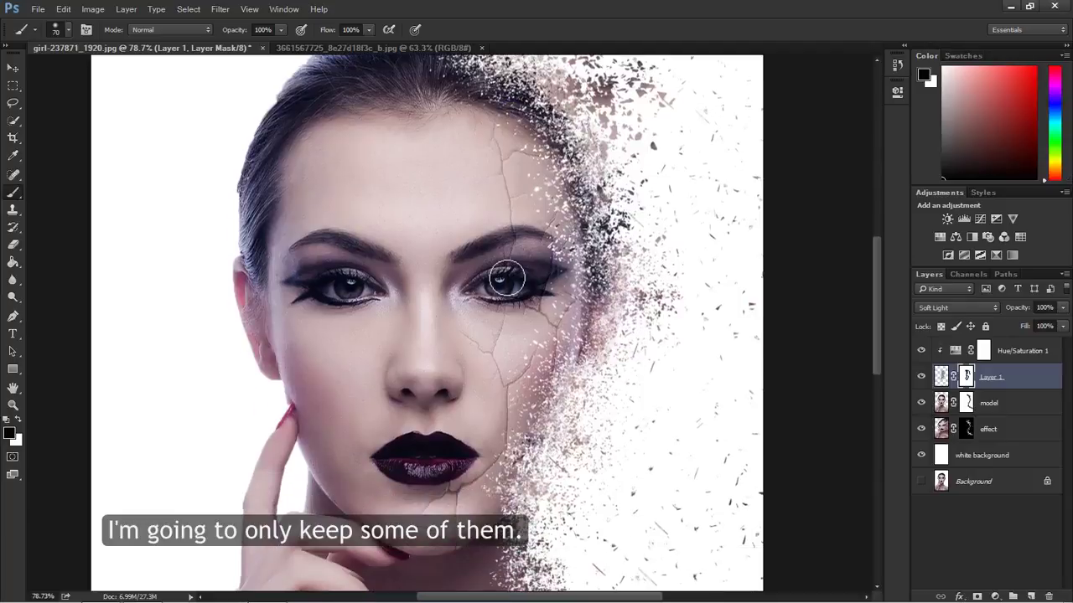
# Zoom in closely on the right eye and shrink the masking brush for detail work.
pyautogui.click(13, 406)
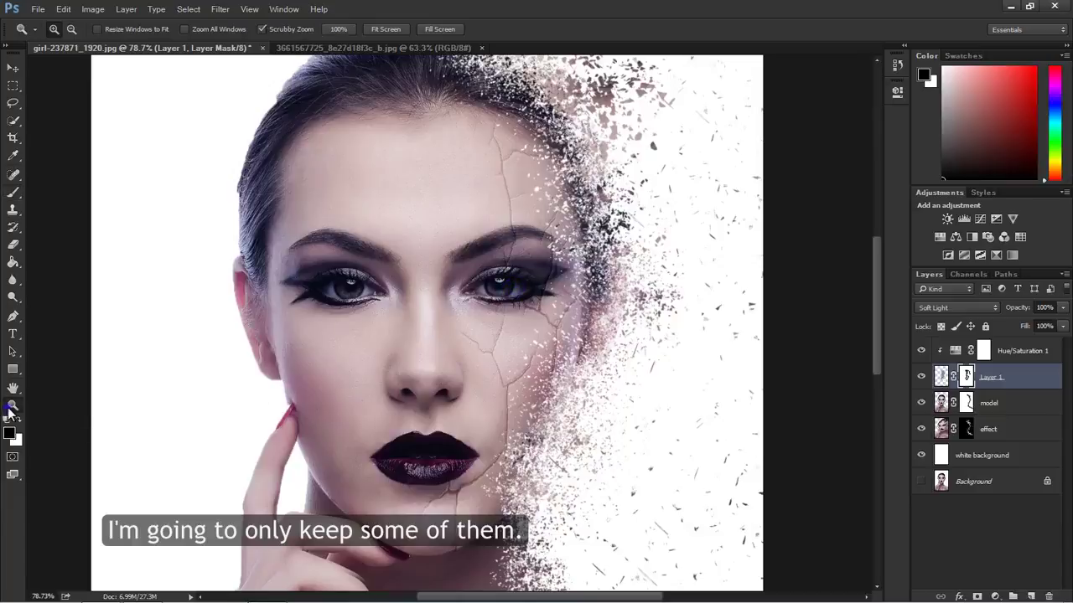
pyautogui.moveTo(550, 285); pyautogui.dragTo(562, 287)
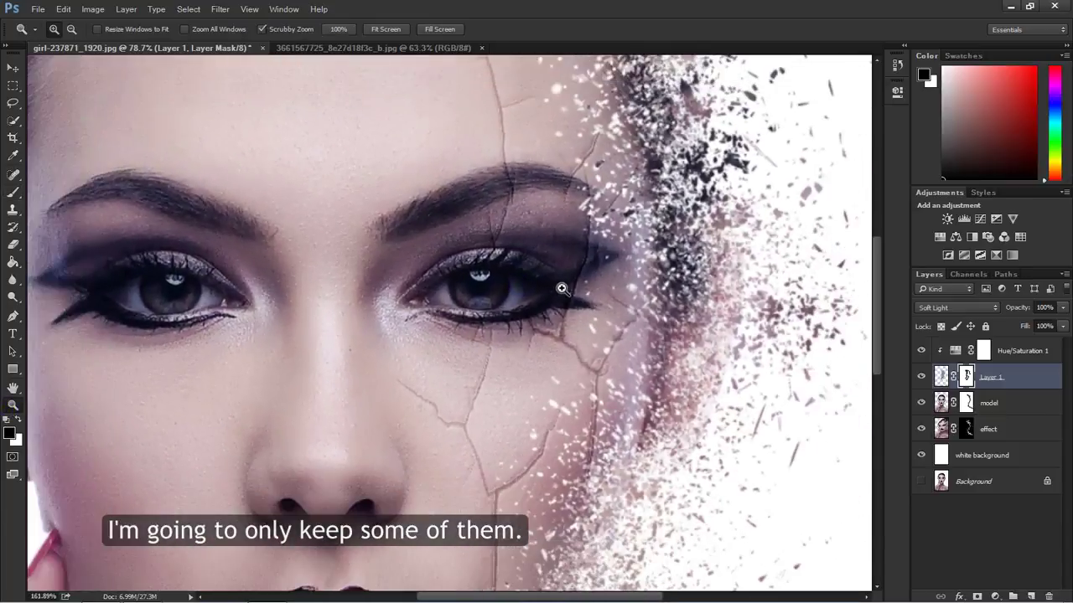
pyautogui.press('b')
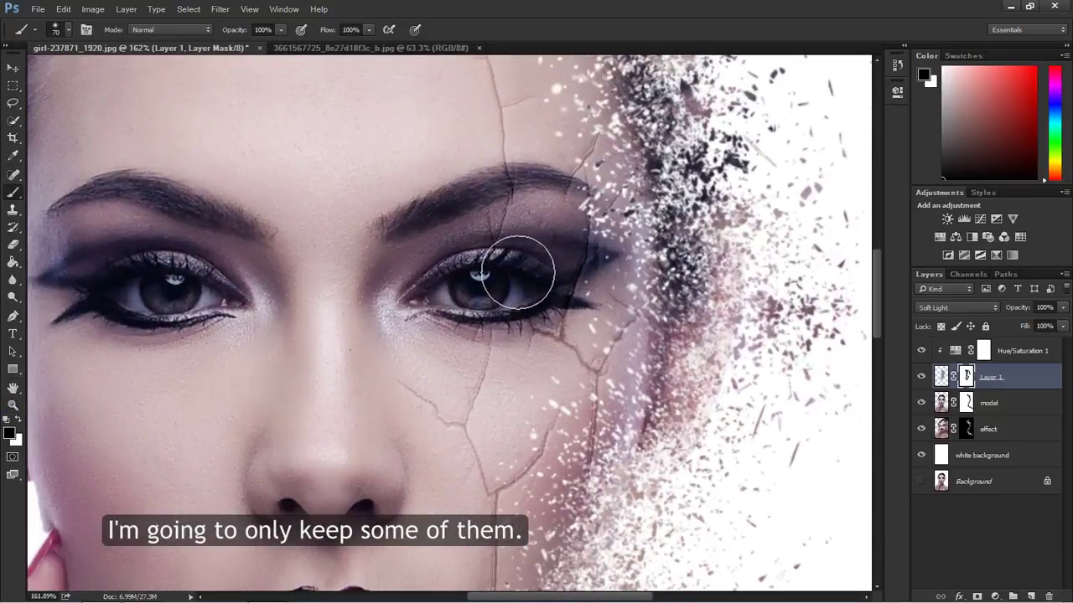
pyautogui.press('[')
pyautogui.press('[')
pyautogui.press('[')
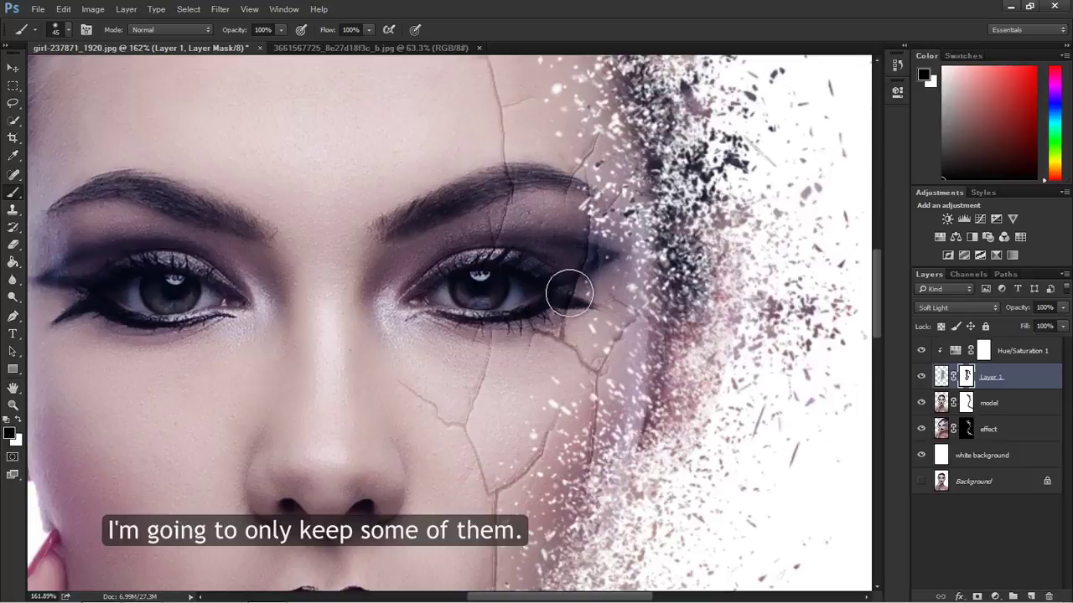
pyautogui.press('[')
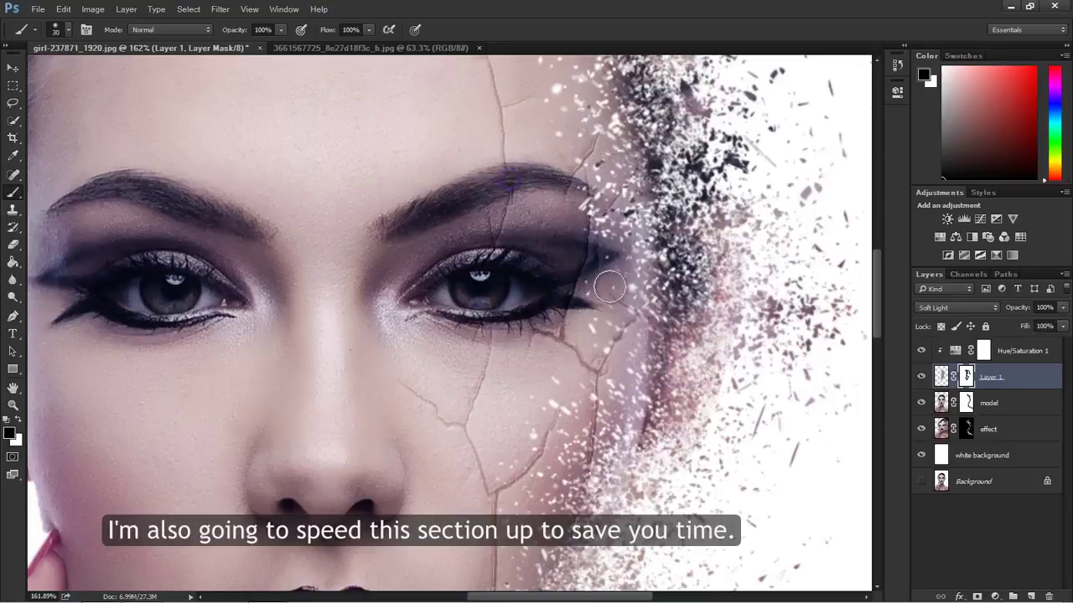
# Scroll around the face with an even smaller brush for finer crack masking.
pyautogui.scroll(1, 554, 181)
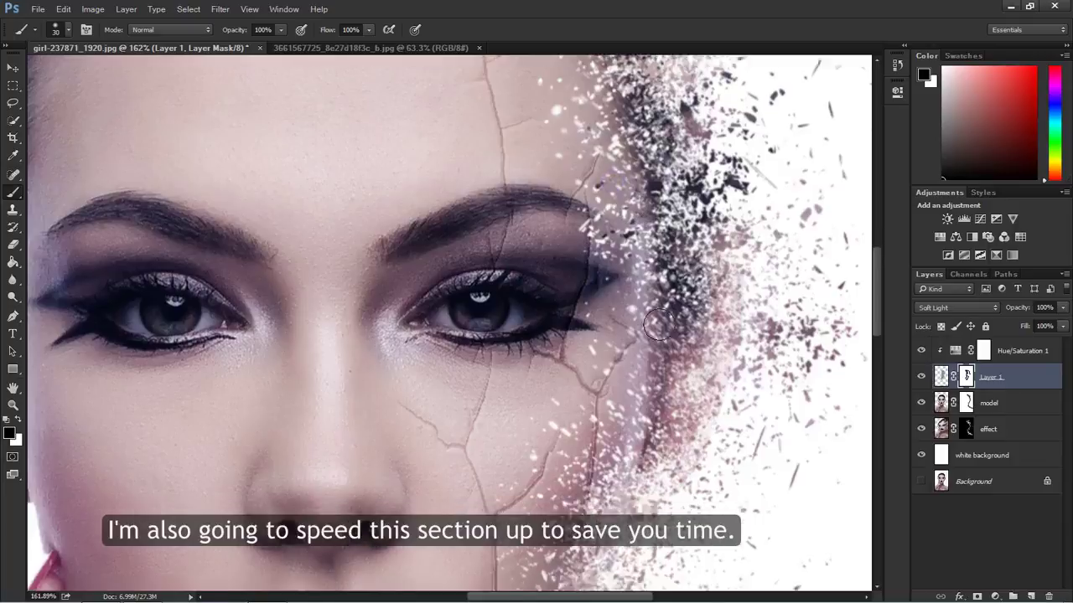
pyautogui.scroll(-4, 652, 154)
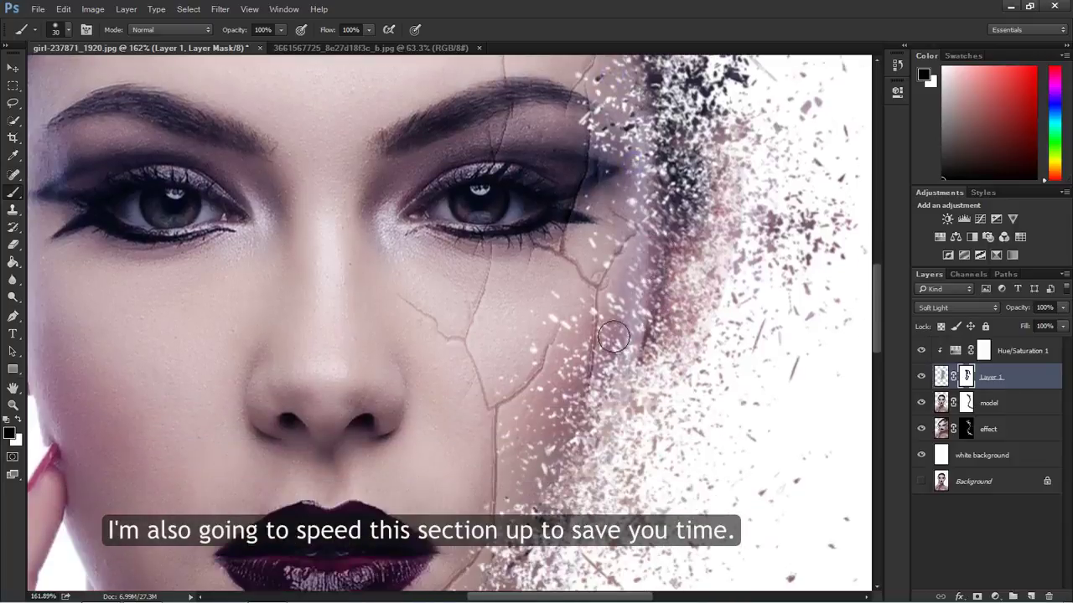
pyautogui.scroll(-1, 497, 295)
pyautogui.scroll(-4, 528, 209)
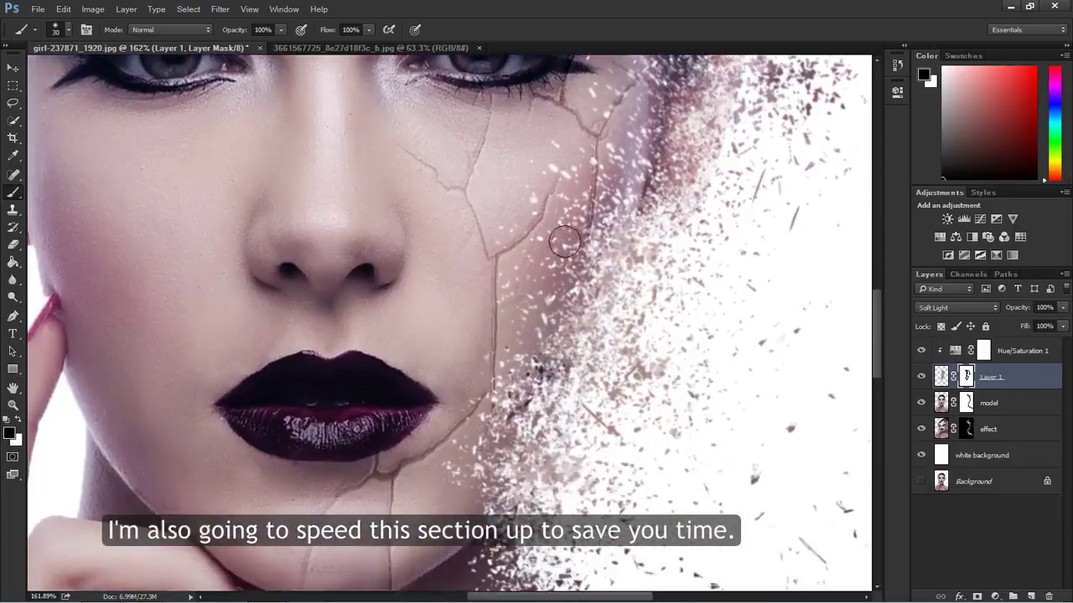
pyautogui.scroll(-2, 578, 293)
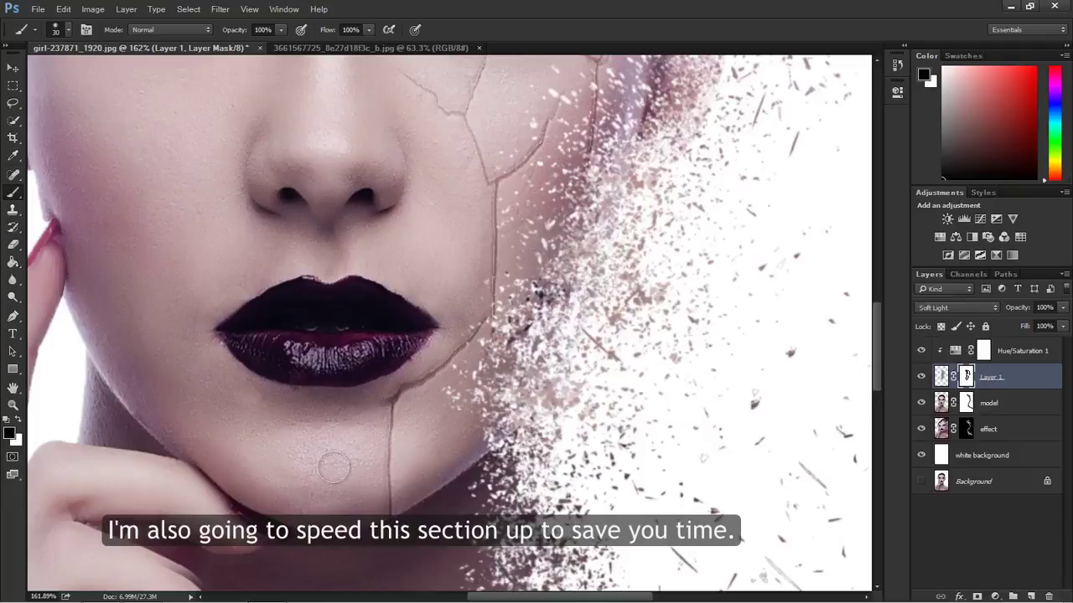
pyautogui.press('[')
pyautogui.scroll(-3, 384, 408)
pyautogui.scroll(4, 512, 426)
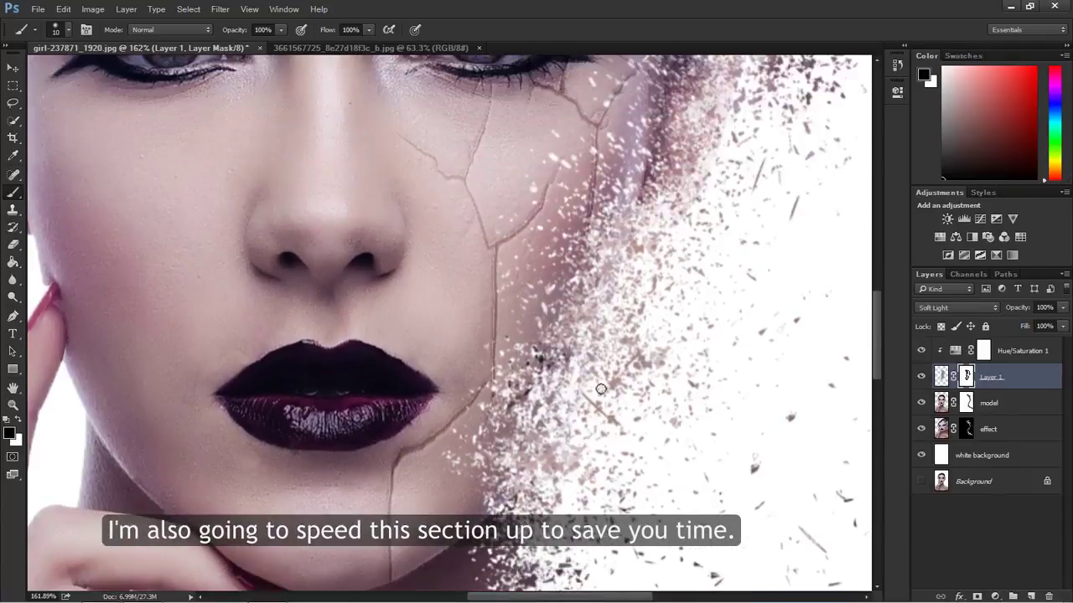
pyautogui.scroll(4, 536, 415)
pyautogui.scroll(1, 562, 407)
pyautogui.scroll(4, 586, 393)
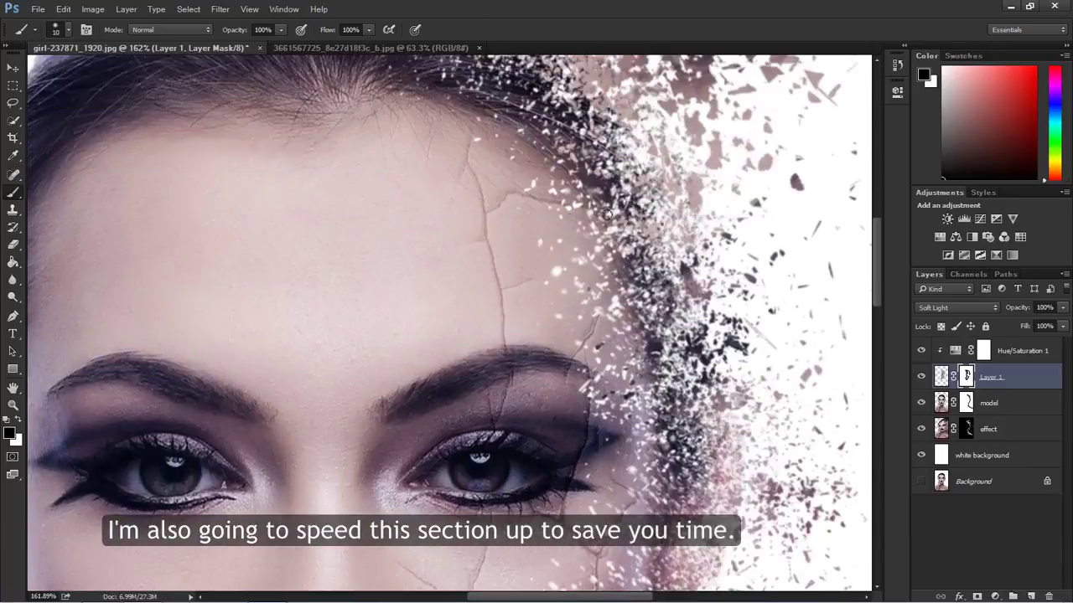
# Stamp all visible layers into Layer 2 with Ctrl+Shift+Alt+E and drag it to the top.
pyautogui.click(13, 404)
pyautogui.moveTo(378, 411); pyautogui.dragTo(338, 423)
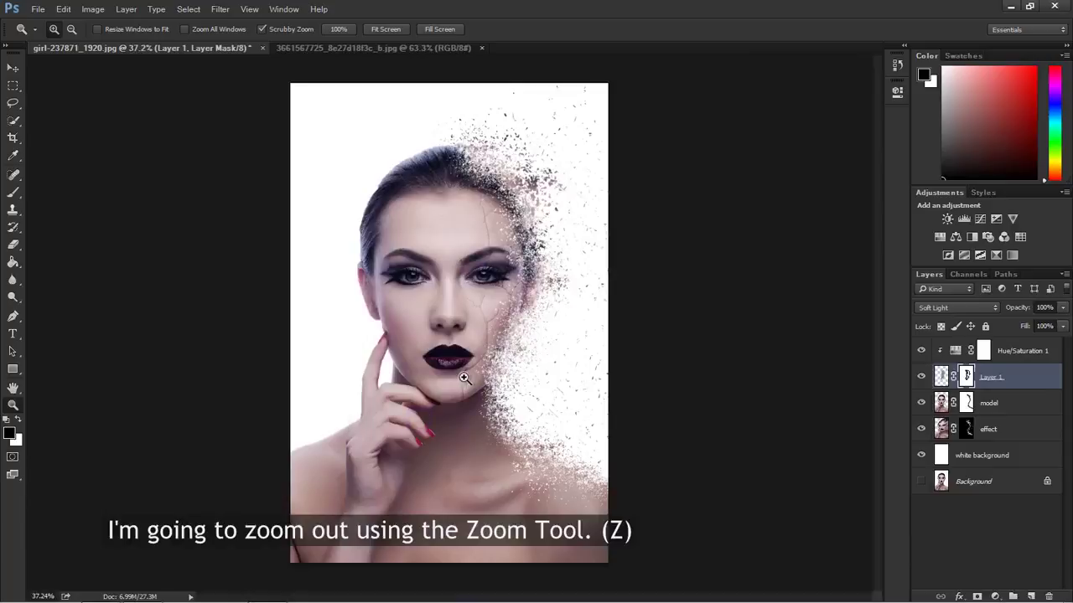
pyautogui.moveTo(482, 379); pyautogui.dragTo(491, 378)
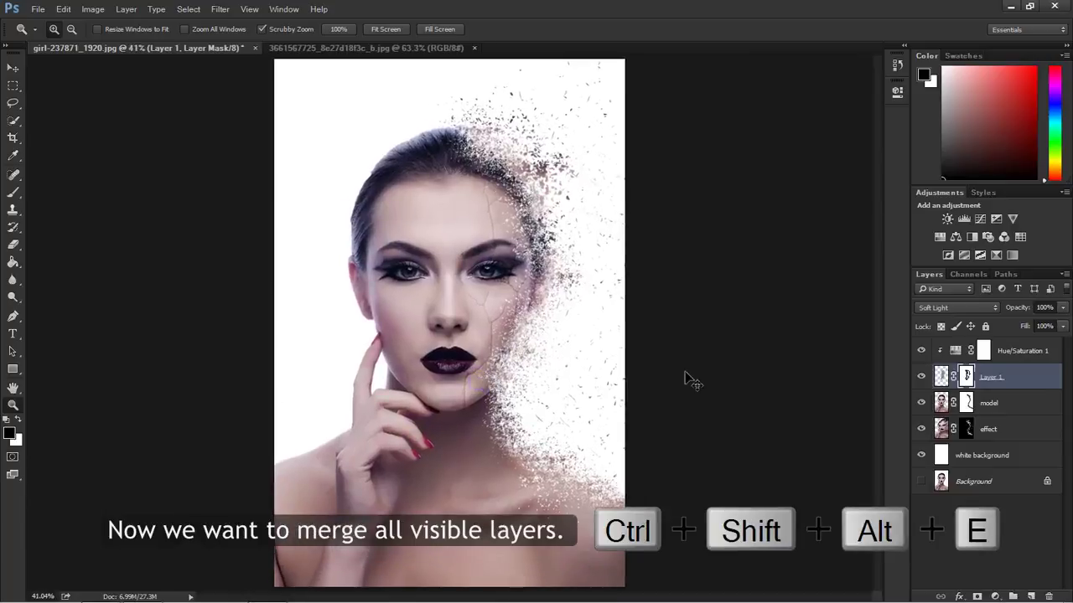
pyautogui.hotkey('ctrl', 'shift', 'alt', 'e')
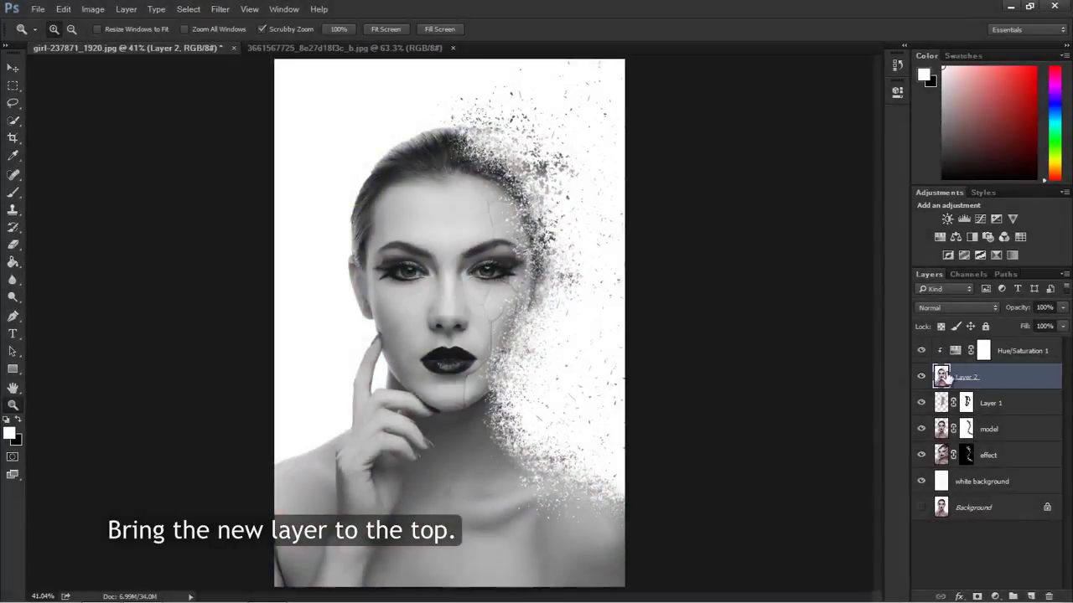
pyautogui.moveTo(944, 377); pyautogui.dragTo(947, 350)
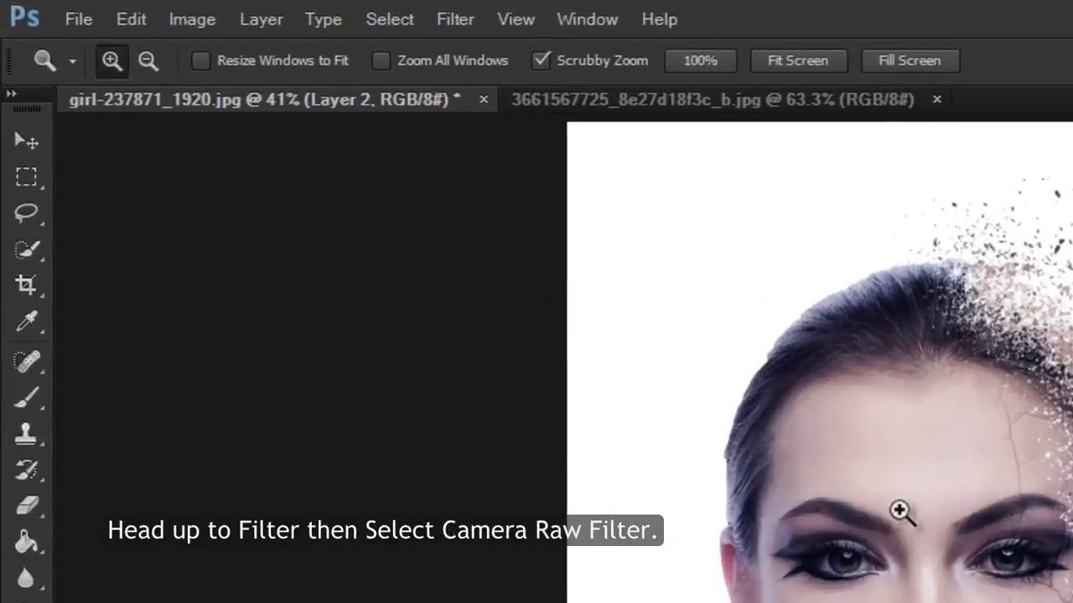
# Apply Camera Raw Filter to Layer 2: Clarity +45, Temperature -10, Exposure +0.90.
pyautogui.click(453, 20)
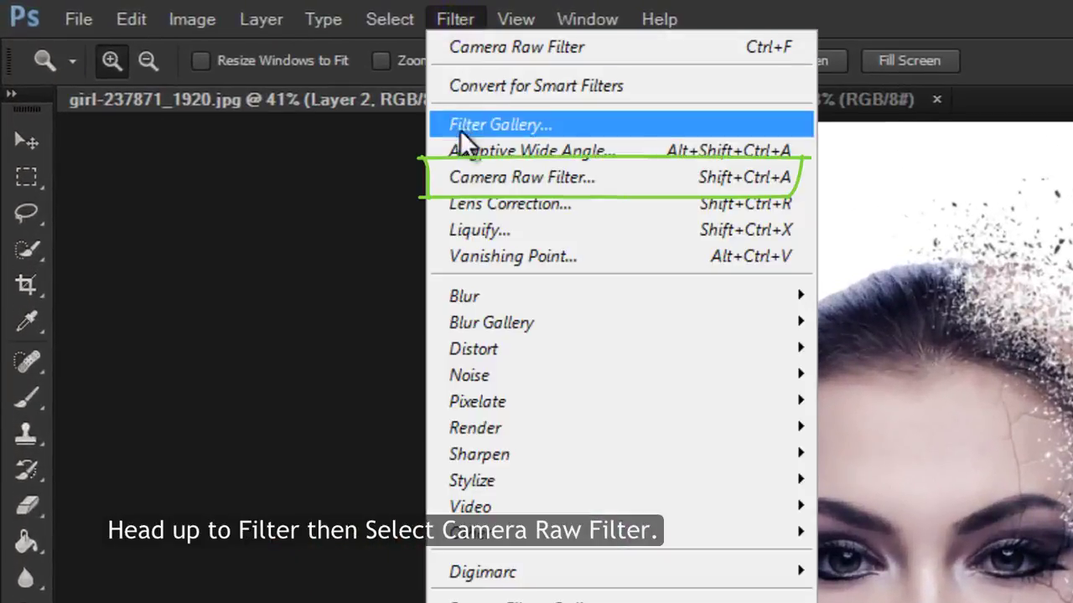
pyautogui.click(468, 172)
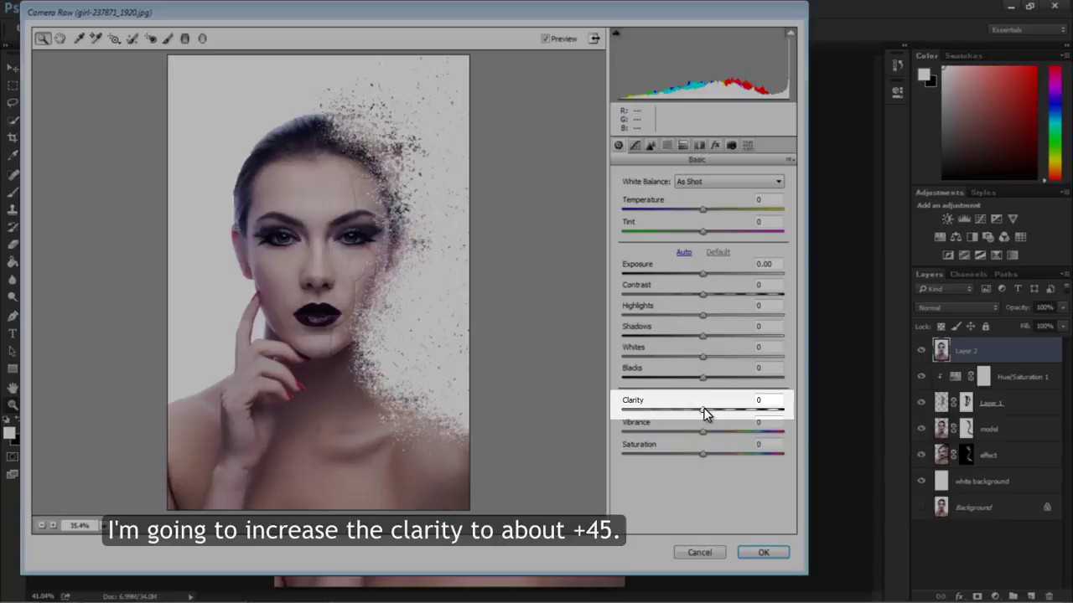
pyautogui.moveTo(704, 411); pyautogui.dragTo(726, 411)
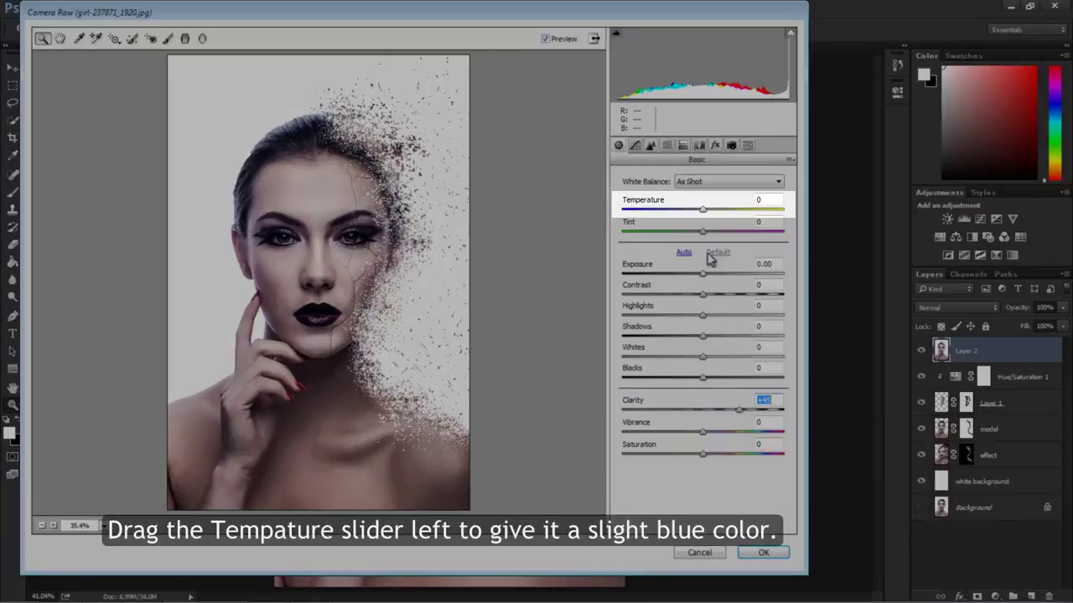
pyautogui.moveTo(703, 209); pyautogui.dragTo(689, 211)
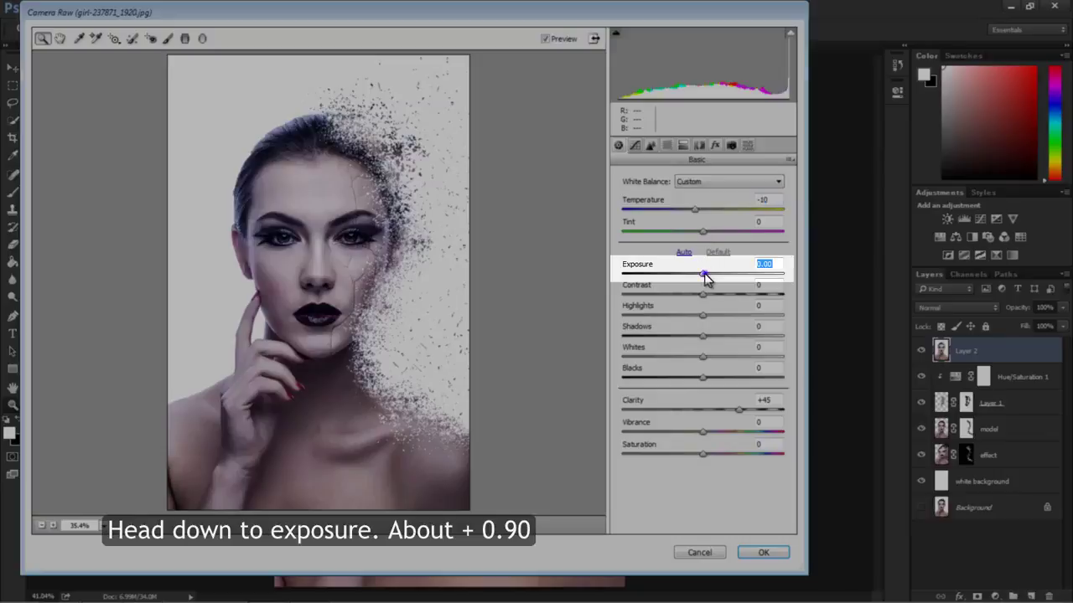
pyautogui.moveTo(705, 279); pyautogui.dragTo(716, 279)
pyautogui.moveTo(717, 278); pyautogui.dragTo(722, 279)
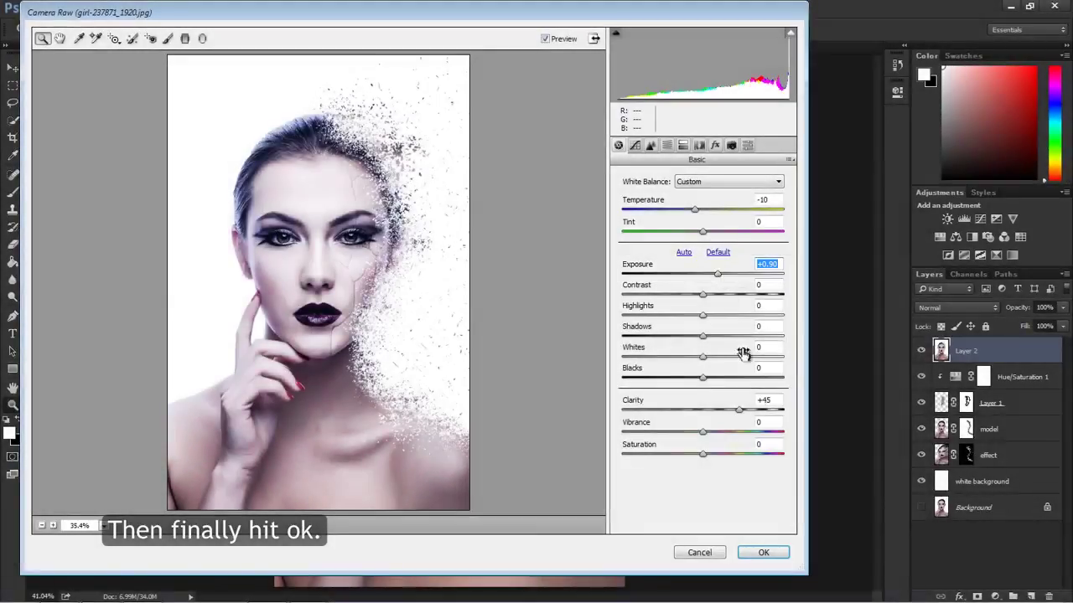
pyautogui.click(763, 553)
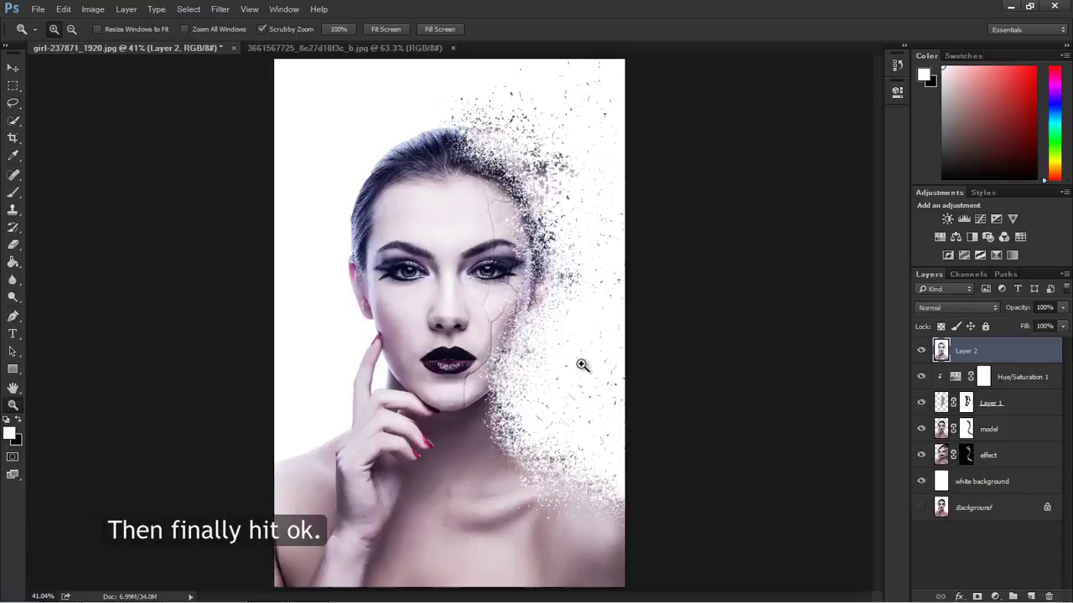
pyautogui.click(576, 366)
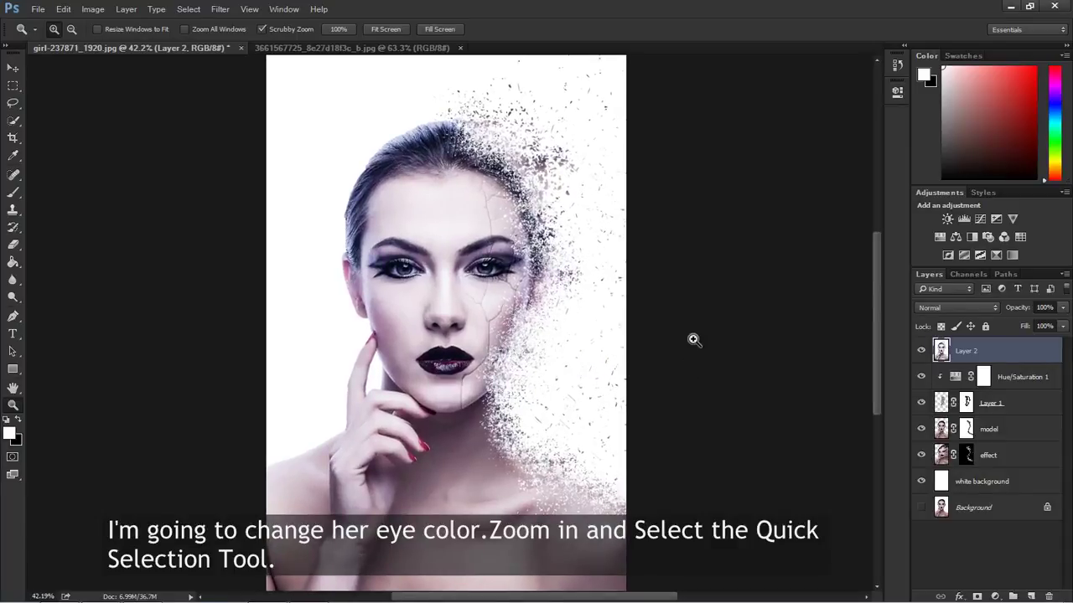
# Zoom in on the eyes and Quick Select both irises using Add to selection.
pyautogui.moveTo(445, 265); pyautogui.dragTo(512, 265)
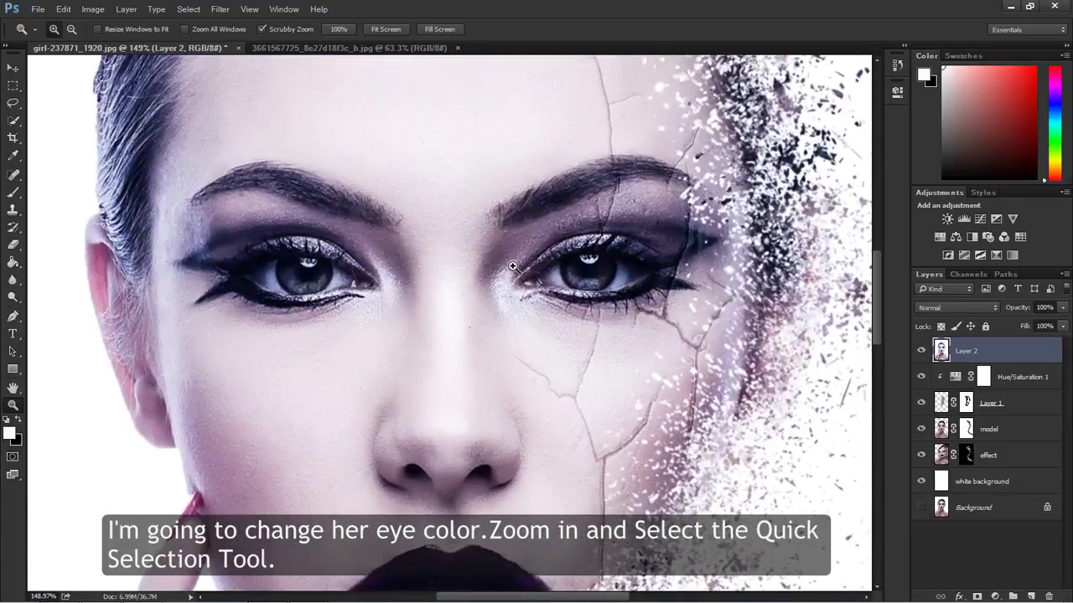
pyautogui.click(13, 122)
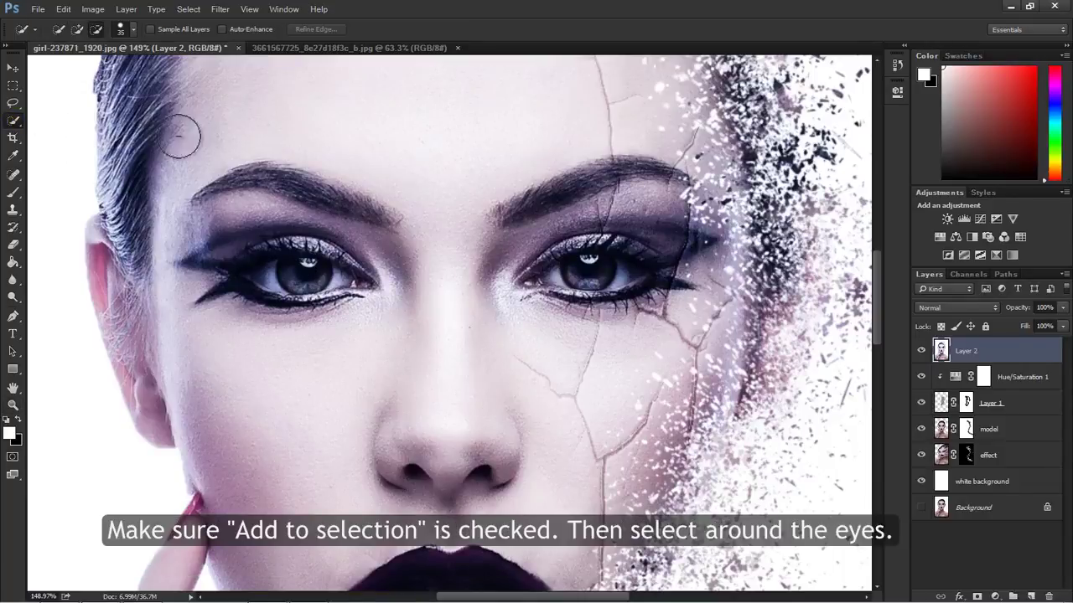
pyautogui.click(77, 30)
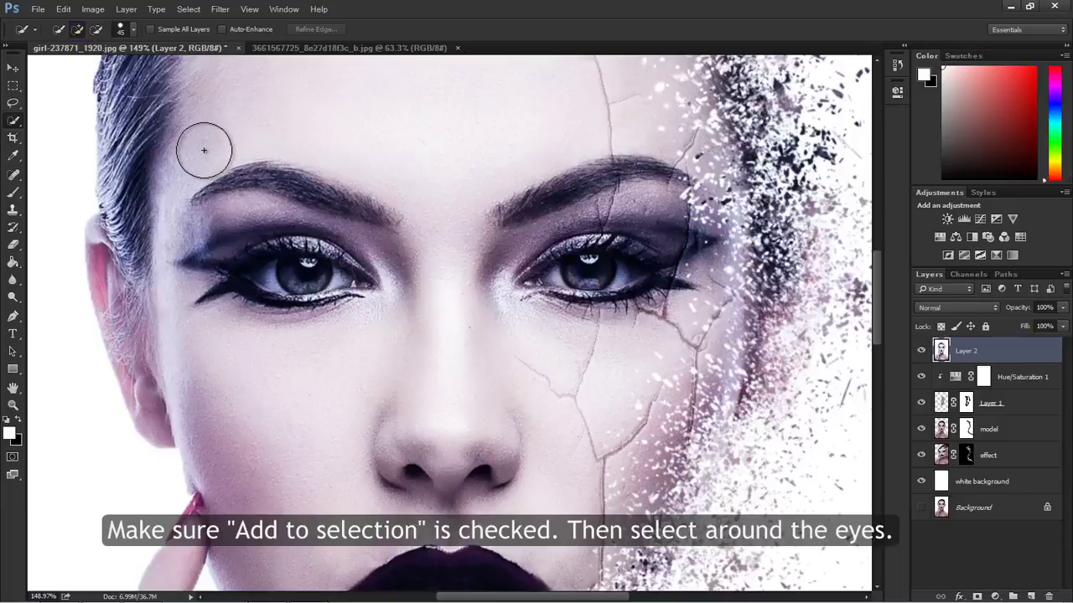
pyautogui.press(']')
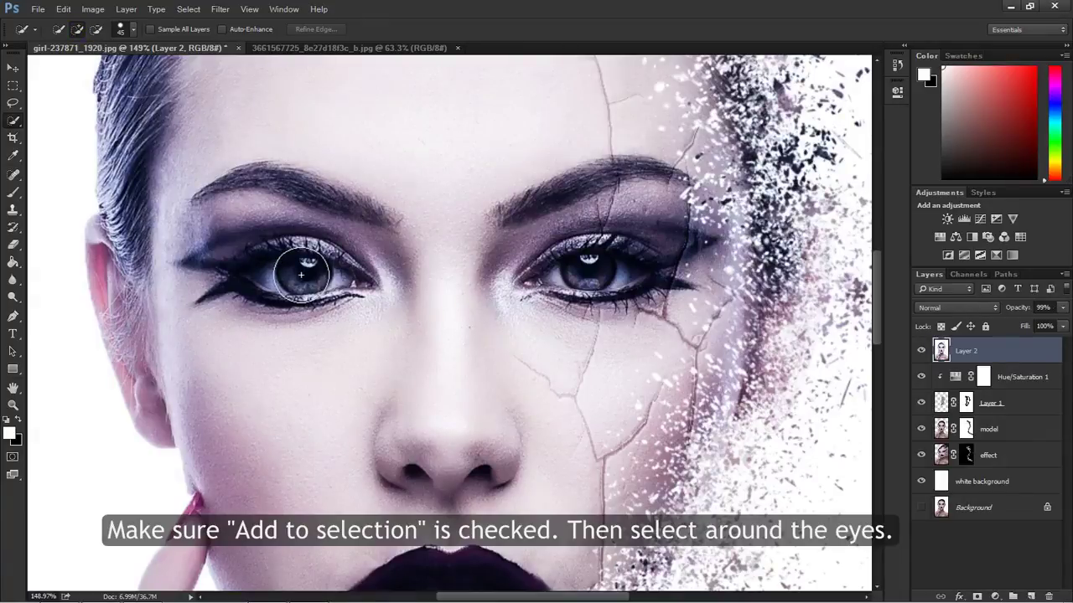
pyautogui.press('[')
pyautogui.press('[')
pyautogui.moveTo(294, 277); pyautogui.dragTo(302, 278)
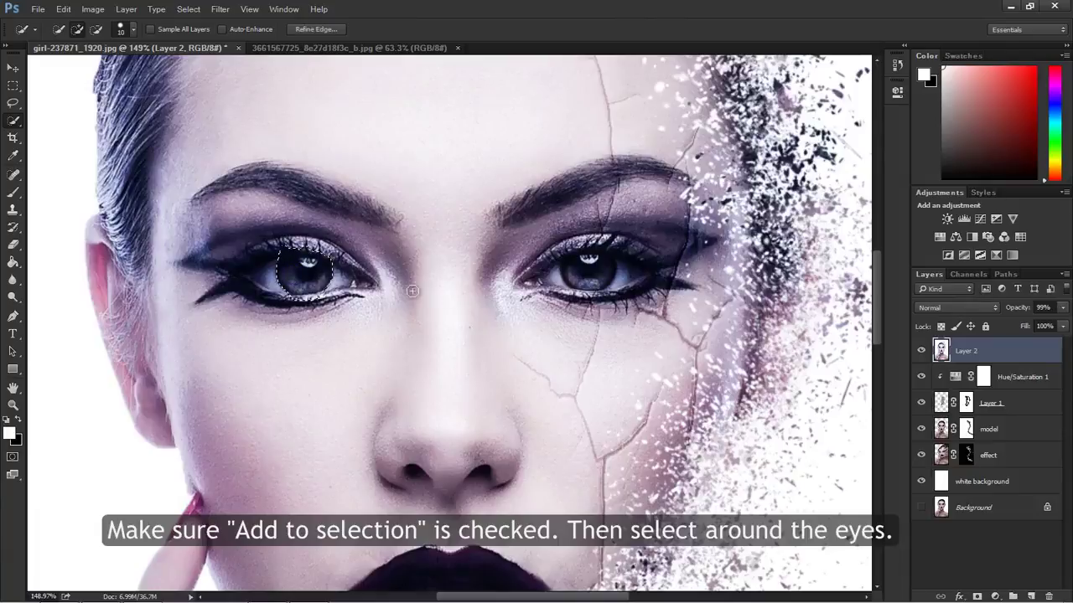
pyautogui.moveTo(571, 275); pyautogui.dragTo(614, 284)
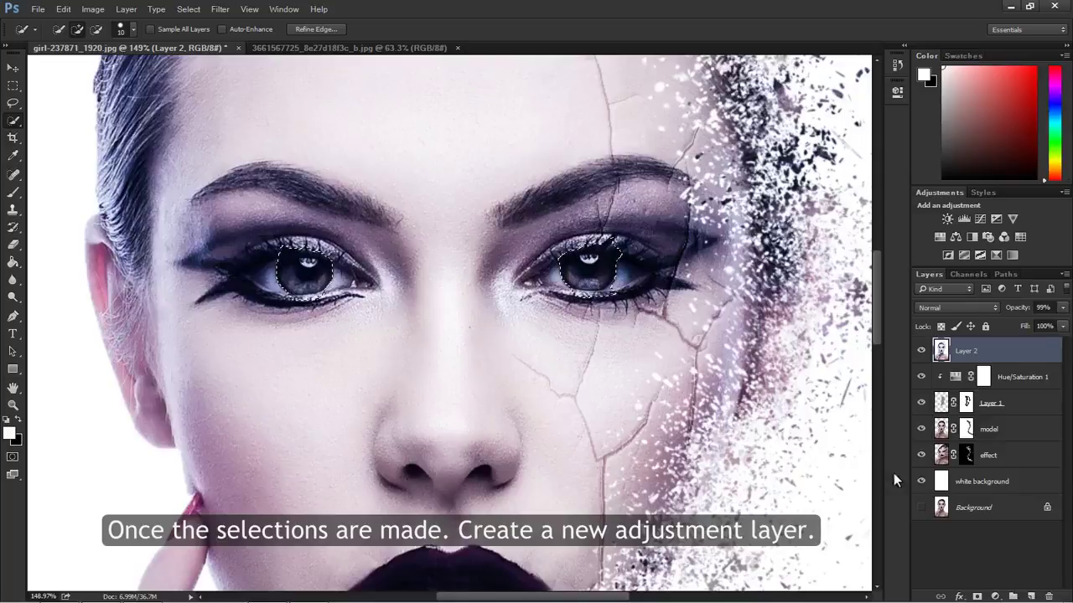
# Add a Hue/Saturation adjustment clipped to Layer 2 with Hue +30 and Saturation +50.
pyautogui.click(995, 596)
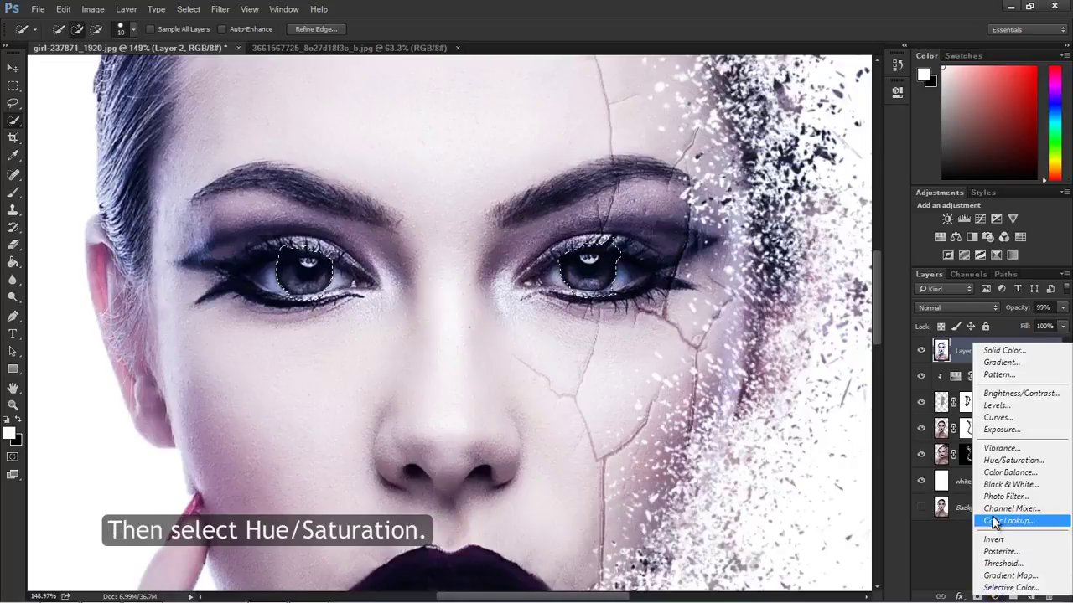
pyautogui.click(995, 461)
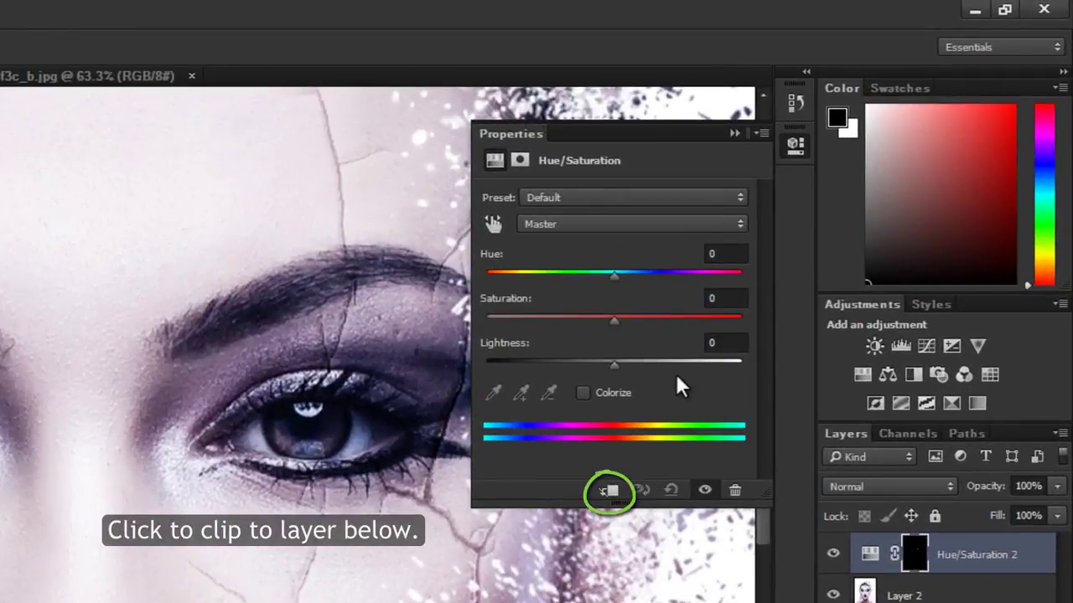
pyautogui.click(610, 491)
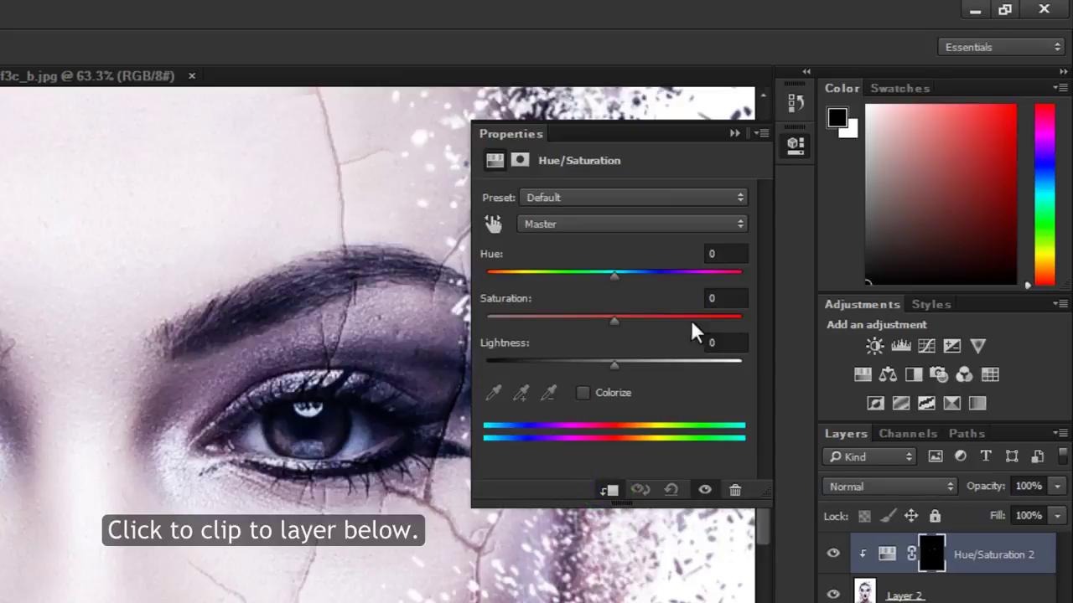
pyautogui.moveTo(615, 275)
pyautogui.mouseDown()
pyautogui.moveTo(665, 277)
pyautogui.moveTo(652, 278)
pyautogui.mouseUp()
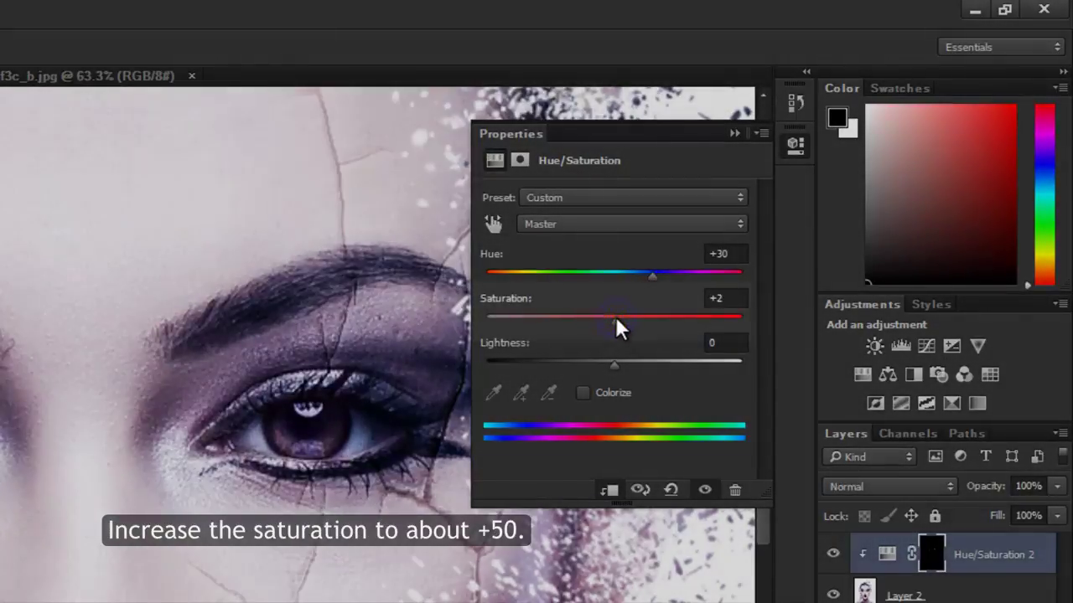
pyautogui.moveTo(615, 318); pyautogui.dragTo(679, 318)
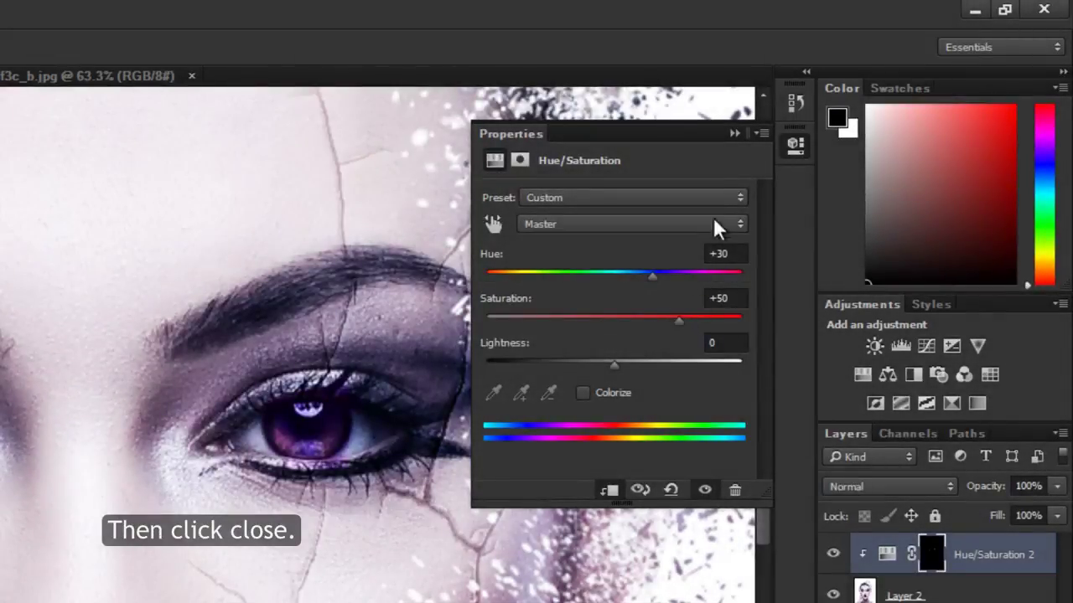
pyautogui.click(733, 135)
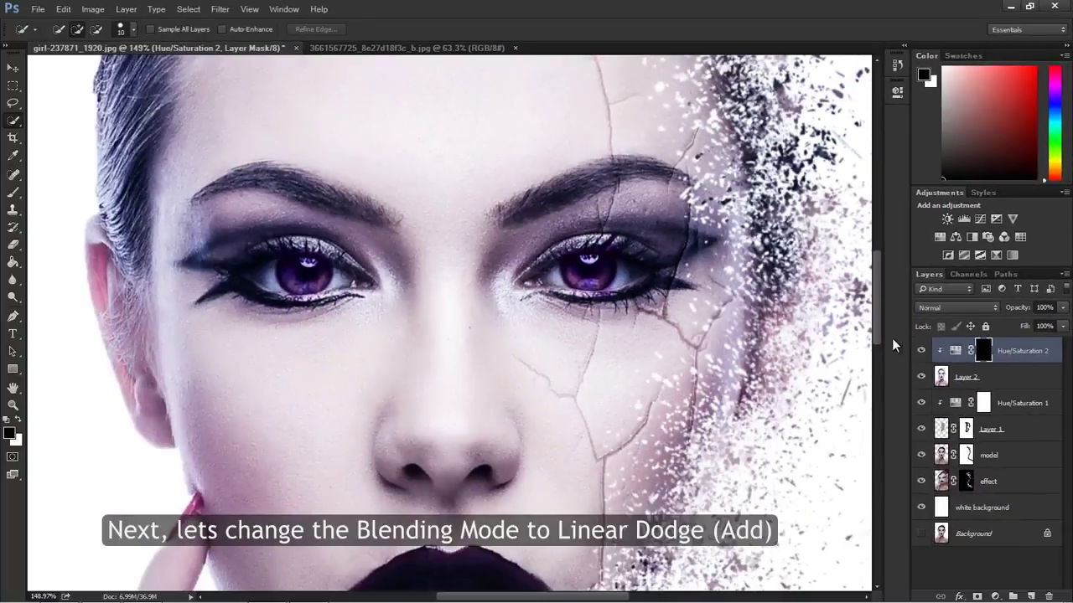
# Set the Hue/Saturation 2 layer's blend mode to Linear Dodge (Add) and zoom in on the eyes.
pyautogui.click(952, 308)
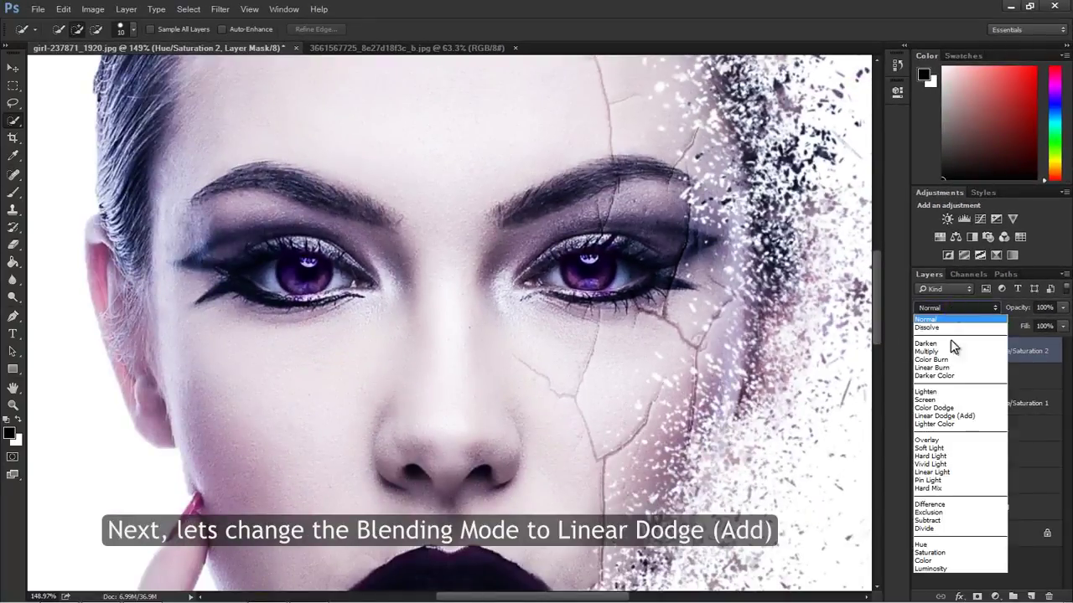
pyautogui.click(953, 414)
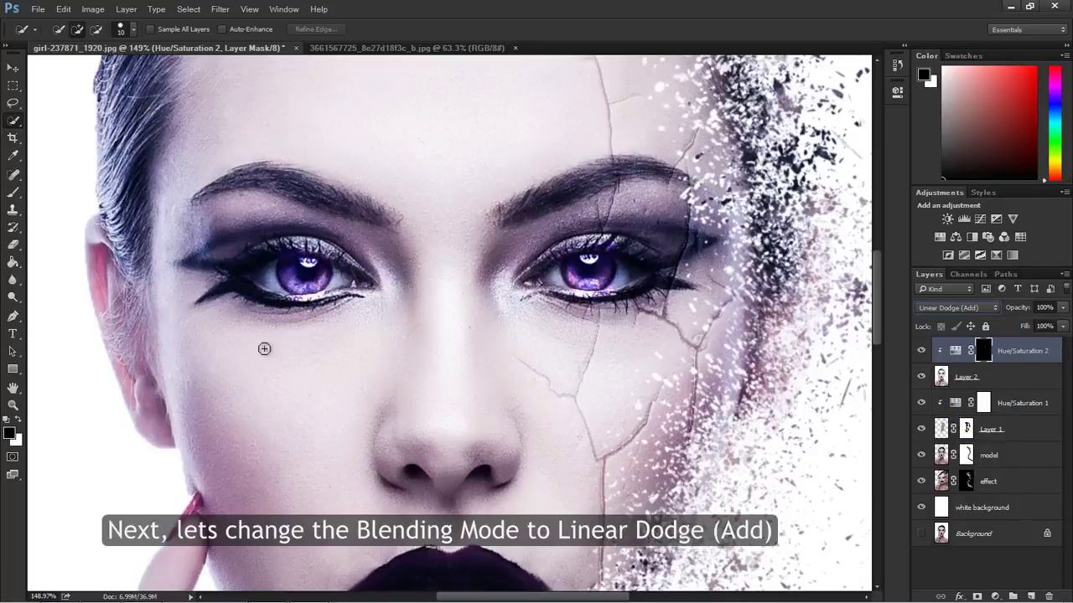
pyautogui.press('z')
pyautogui.moveTo(462, 267); pyautogui.dragTo(485, 263)
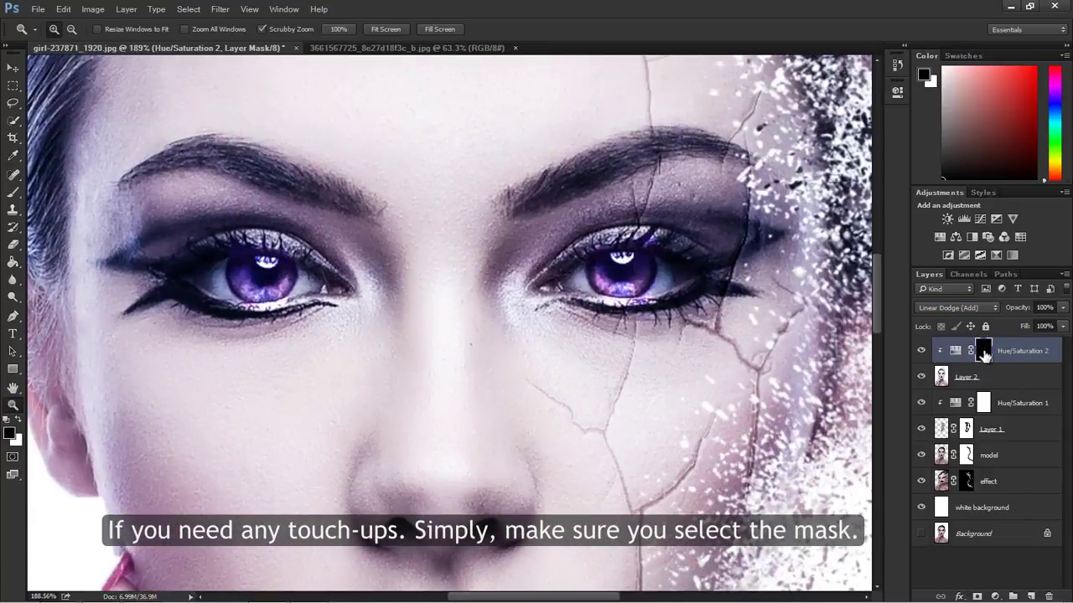
# Brush touch-ups onto the Hue/Saturation 2 mask around the irises, then zoom out to the whole portrait.
pyautogui.click(14, 192)
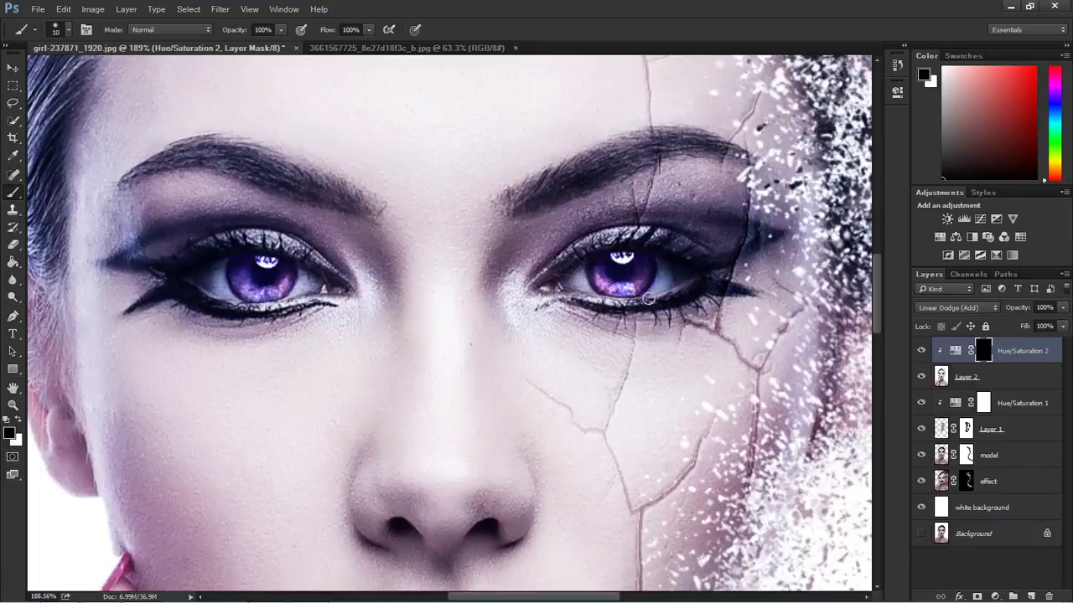
pyautogui.click(12, 406)
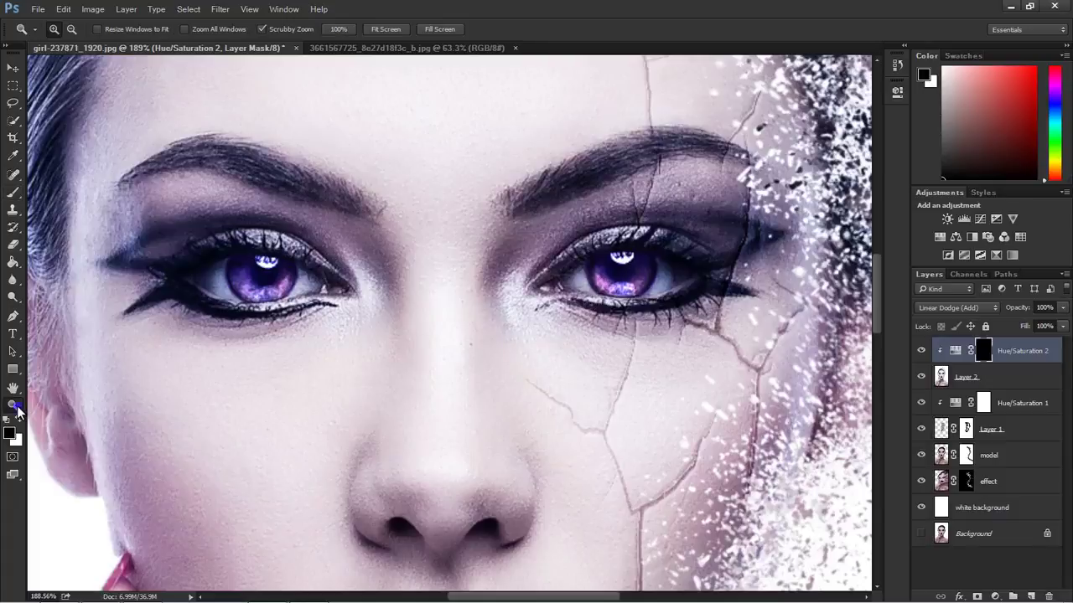
pyautogui.moveTo(500, 374); pyautogui.dragTo(425, 369)
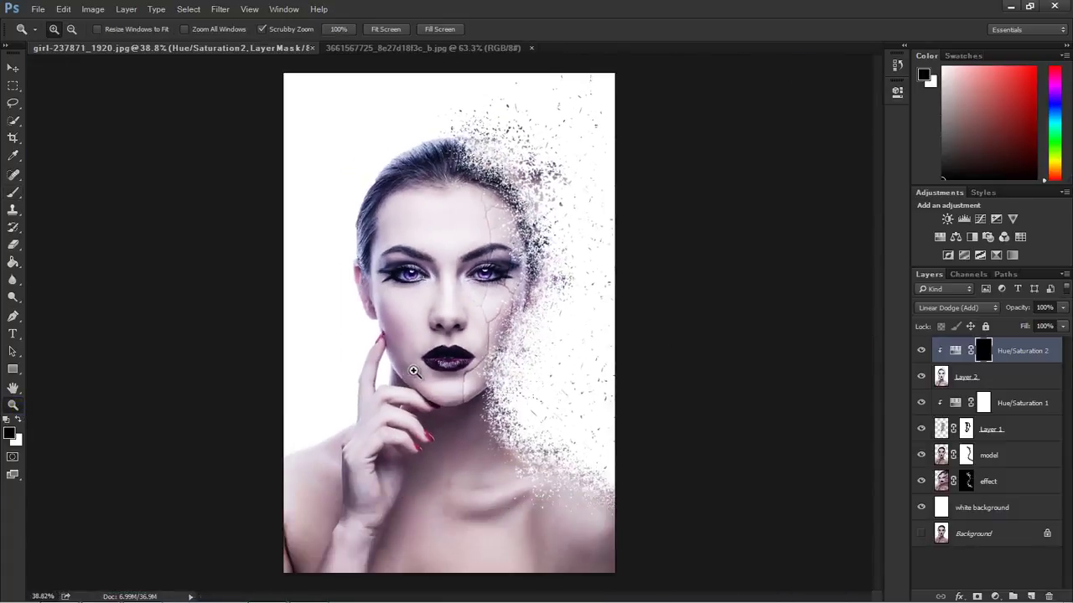